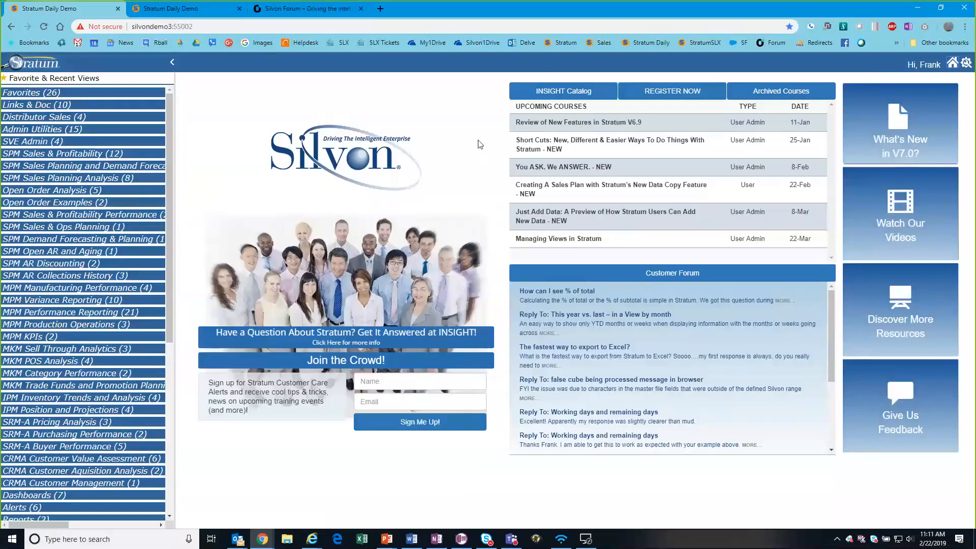
- Open the Stratum.Viewer help and search it for "data copy"
{"action": "left_click", "coordinate": [965, 62]}
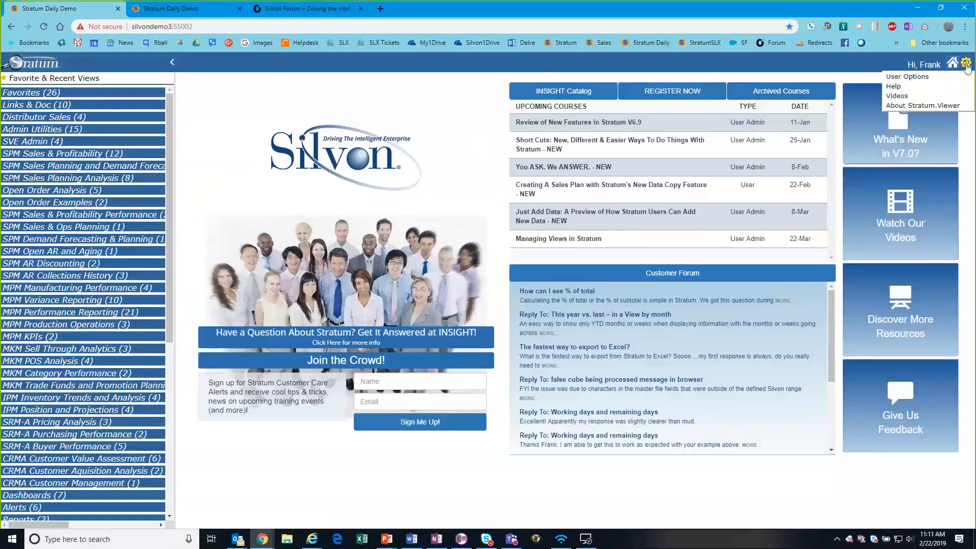
{"action": "left_click", "coordinate": [896, 88]}
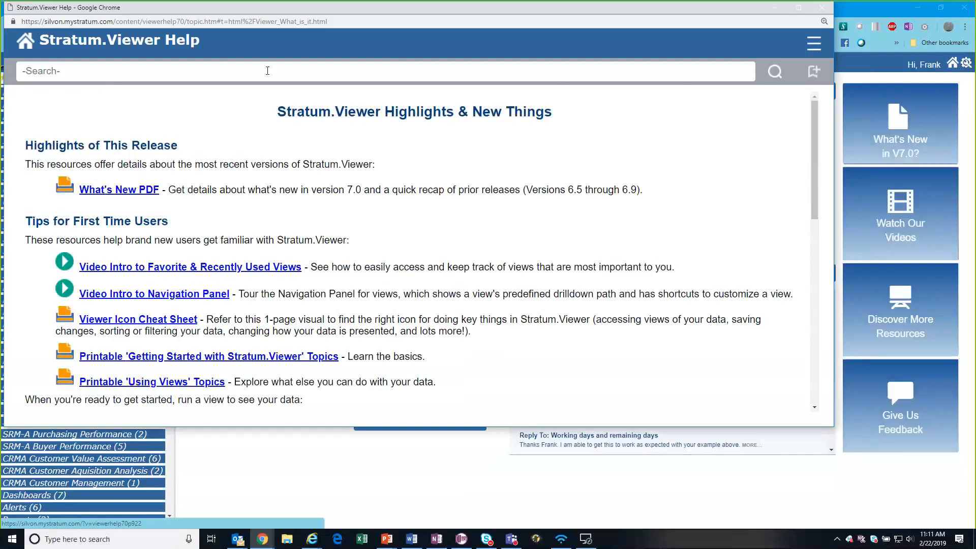
{"action": "left_click", "coordinate": [574, 70]}
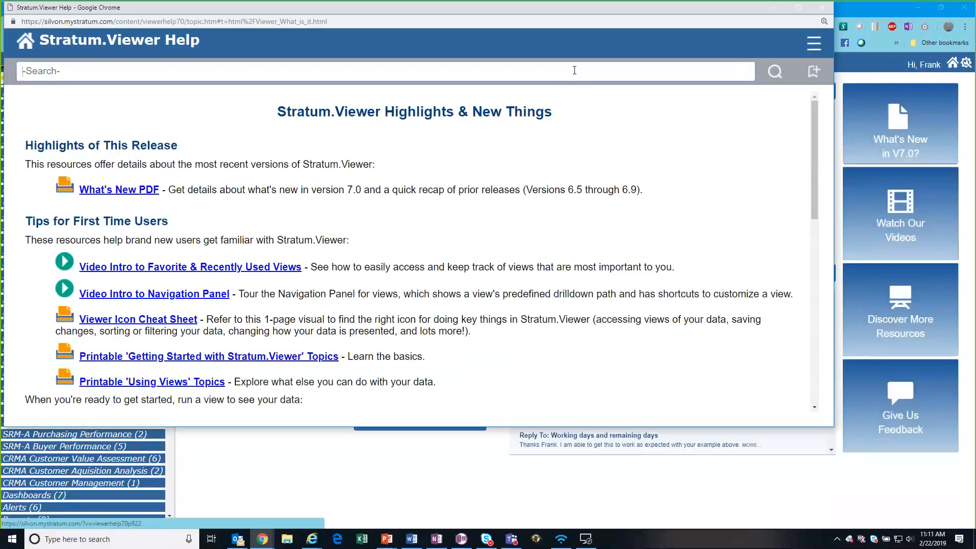
{"action": "type", "text": "sta"}
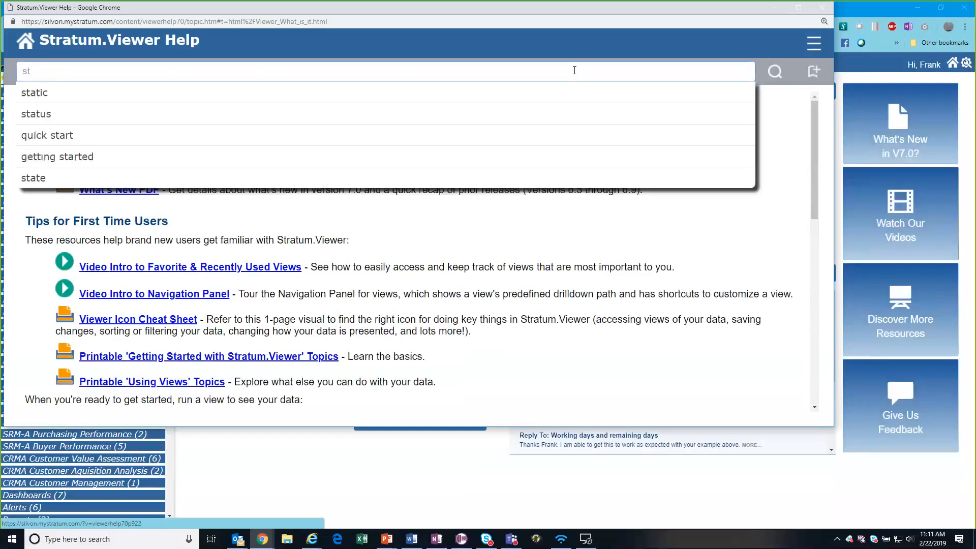
{"action": "key", "text": "BackSpace"}
{"action": "key", "text": "BackSpace"}
{"action": "key", "text": "BackSpace"}
{"action": "type", "text": "data co"}
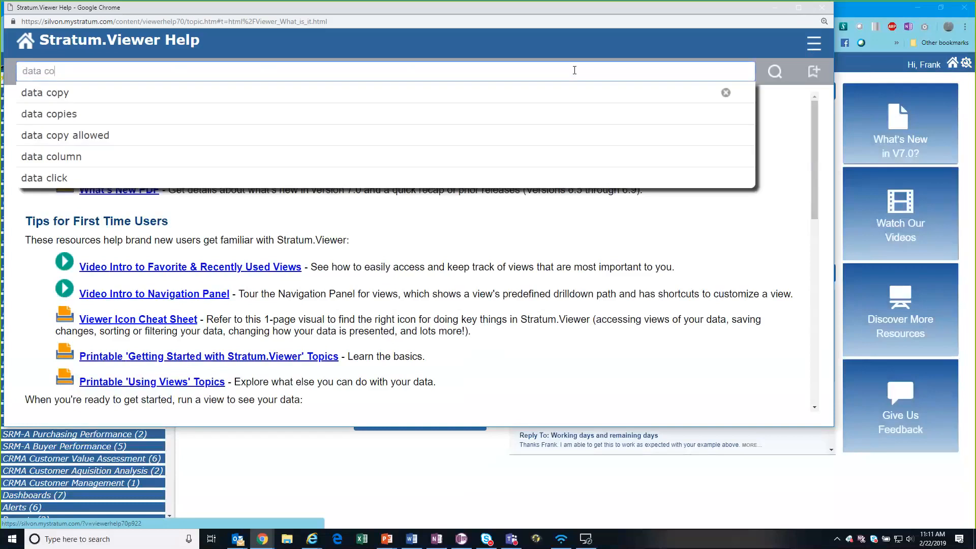
{"action": "type", "text": "py"}
{"action": "key", "text": "Return"}
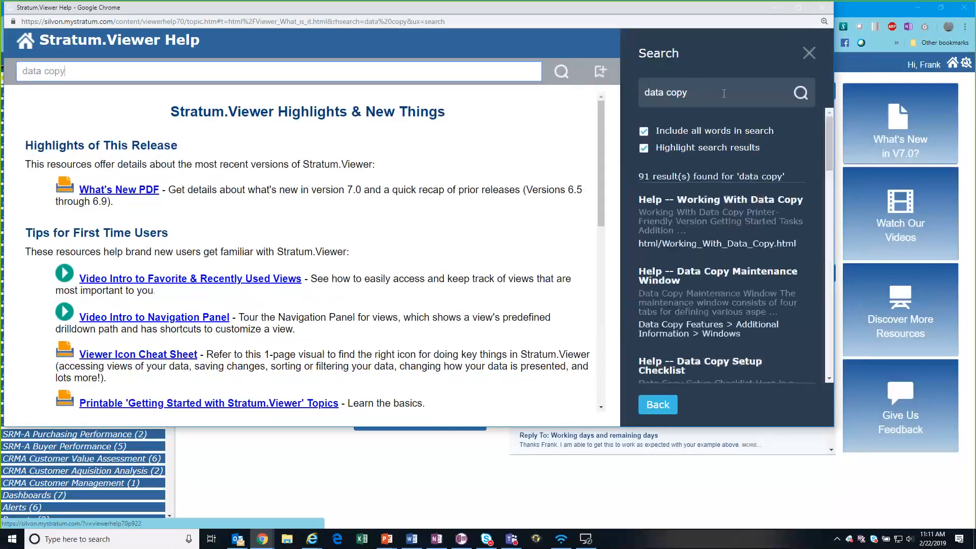
- Open the Working With Data Copy help topic and read its Access to Data Copy page about administrator and user permissions
{"action": "left_click", "coordinate": [728, 200]}
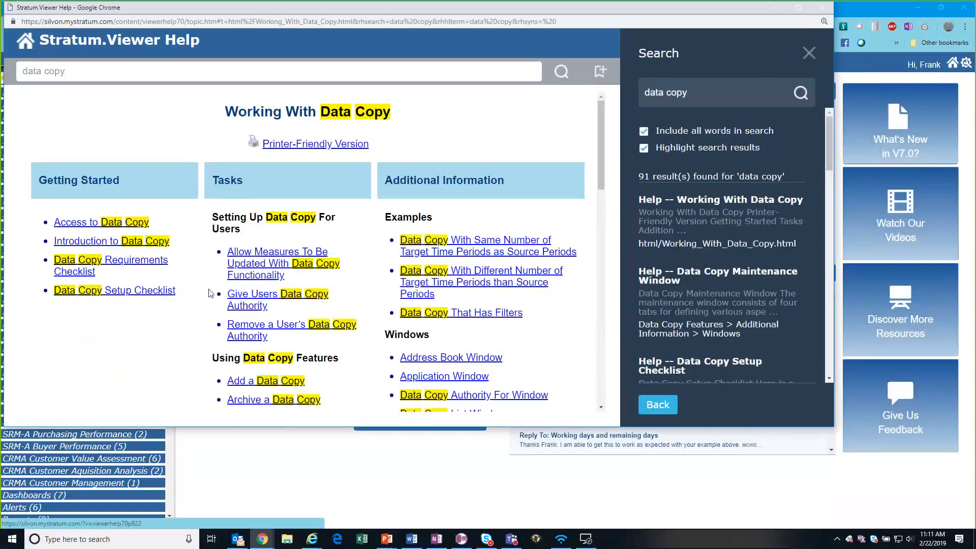
{"action": "left_click", "coordinate": [86, 225]}
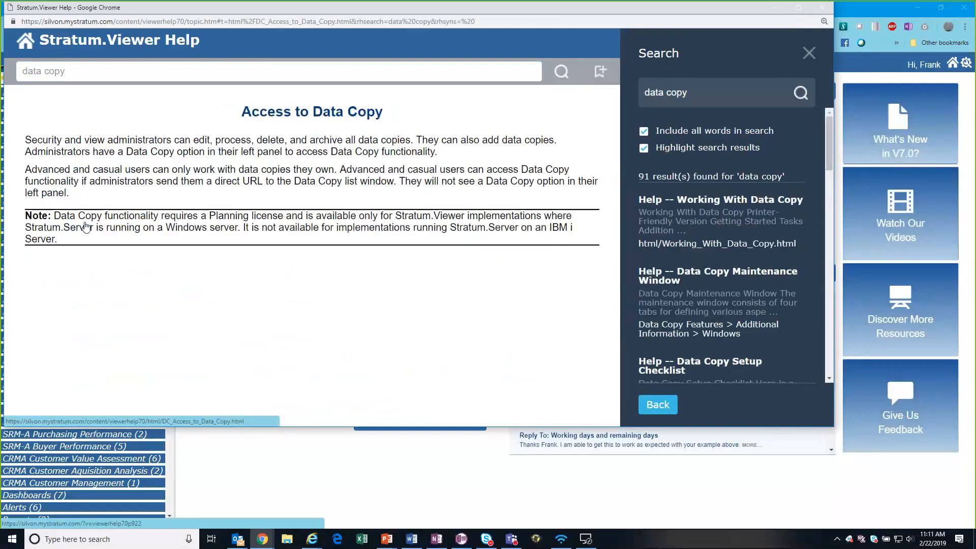
{"action": "left_click_drag", "start_coordinate": [28, 138], "coordinate": [363, 169]}
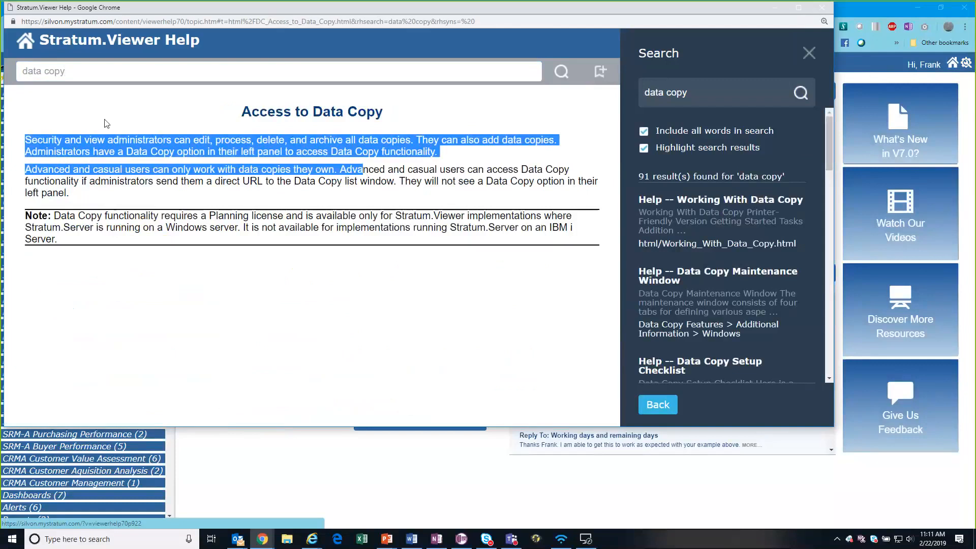
{"action": "left_click", "coordinate": [137, 136]}
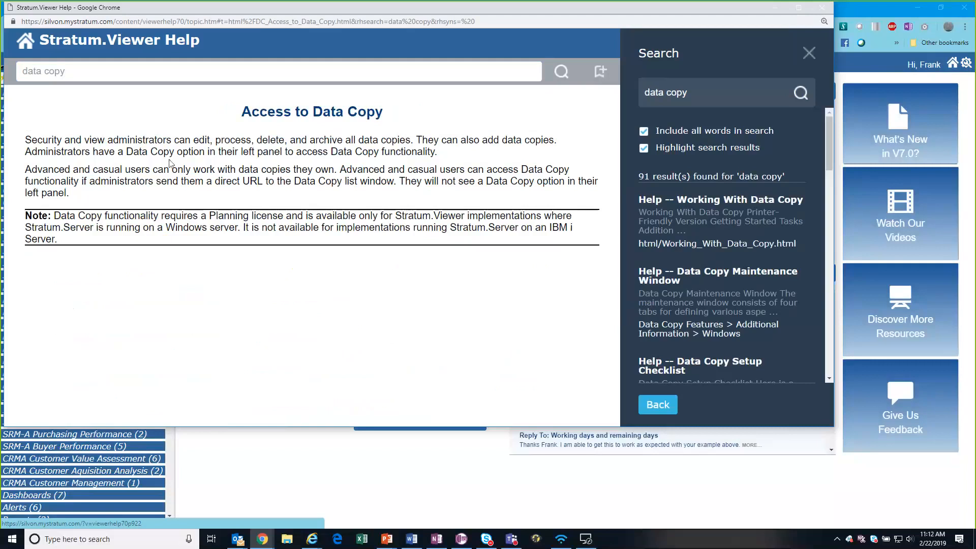
- Return to the Working With Data Copy topic and review the Data Copy Requirements Checklist, highlighting the Planning application and Stratum.Service requirements
{"action": "left_click", "coordinate": [718, 200]}
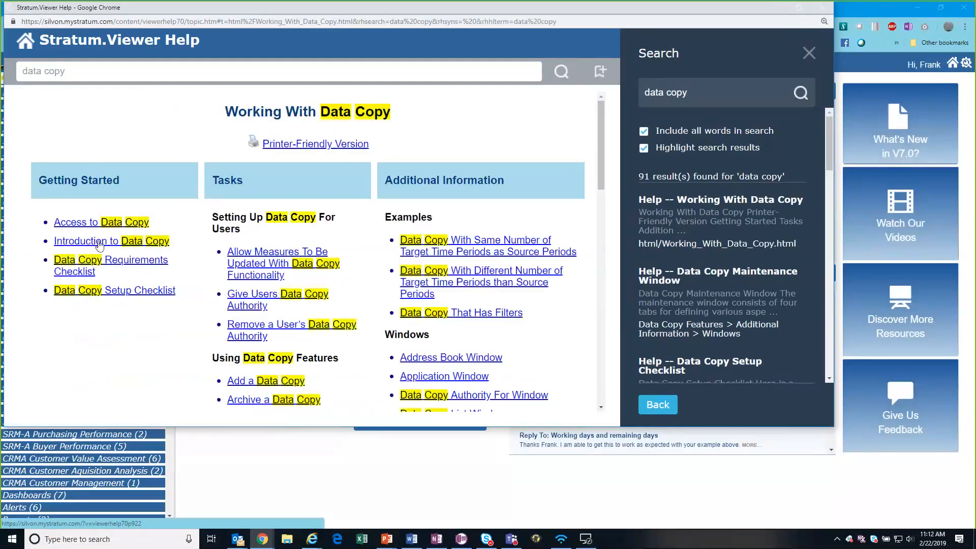
{"action": "left_click", "coordinate": [83, 262]}
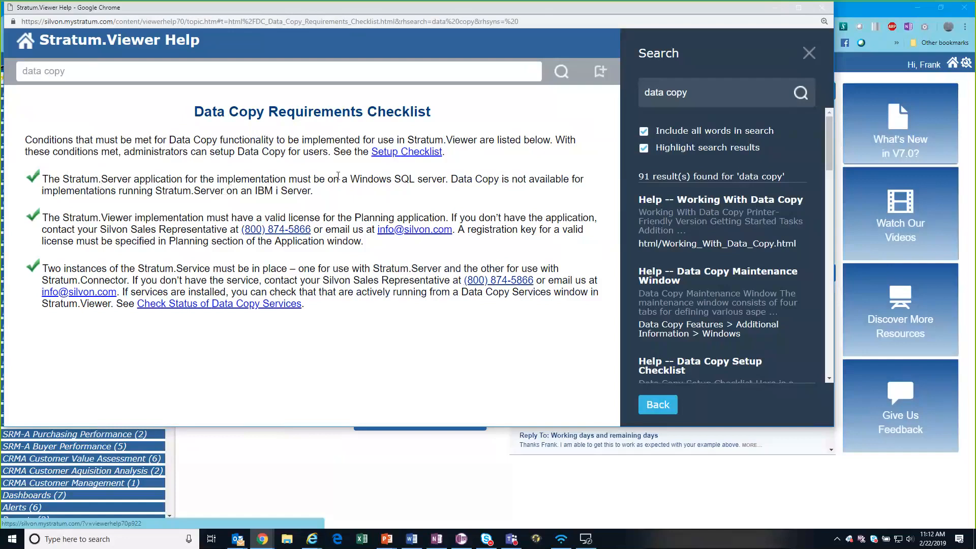
{"action": "left_click_drag", "start_coordinate": [354, 218], "coordinate": [446, 215]}
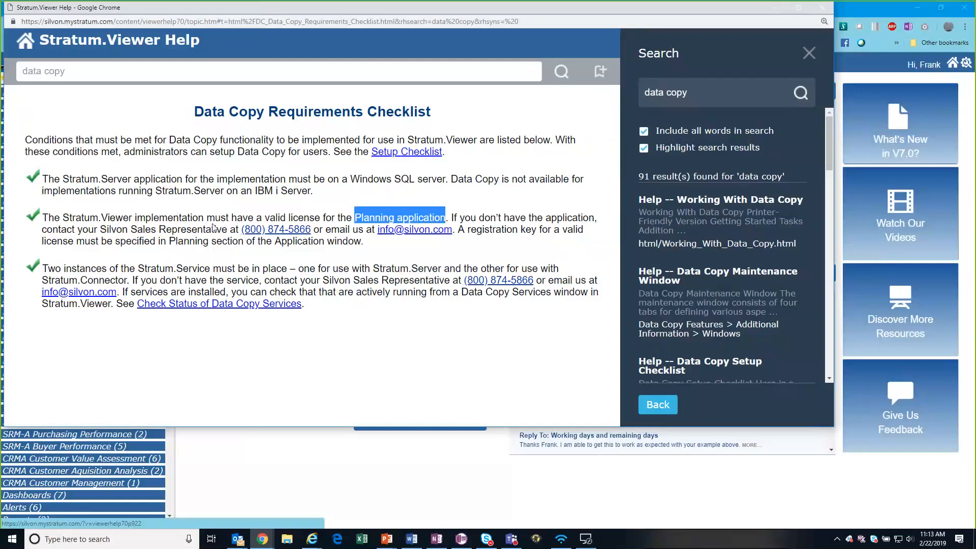
{"action": "left_click_drag", "start_coordinate": [45, 269], "coordinate": [564, 305]}
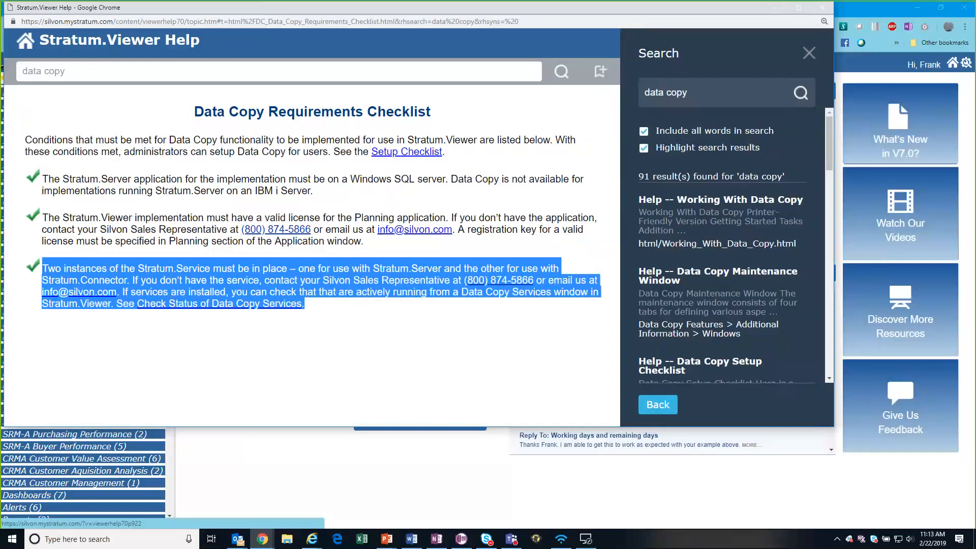
{"action": "left_click", "coordinate": [132, 302]}
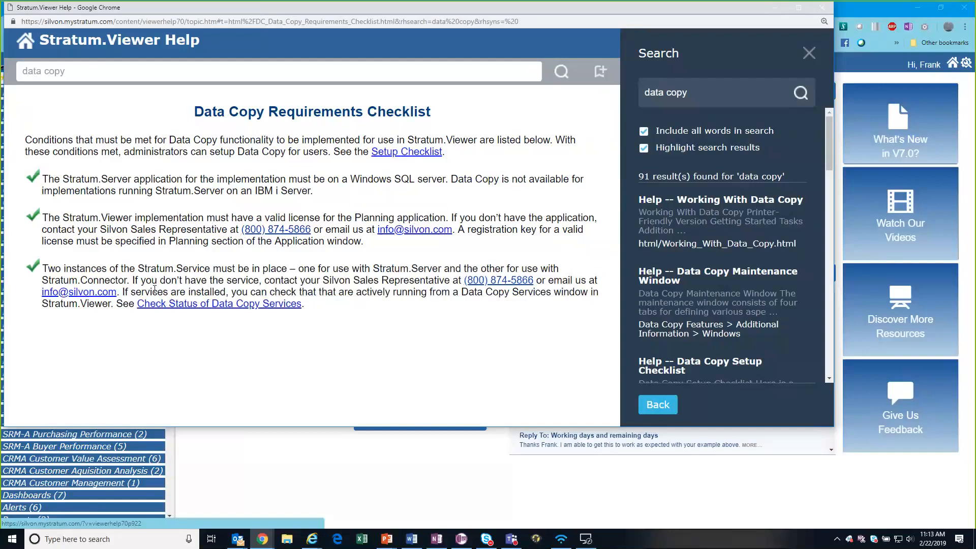
- Review the Data Copy Setup Checklist from the Working With Data Copy topic, and minimize the help window
{"action": "left_click", "coordinate": [717, 199]}
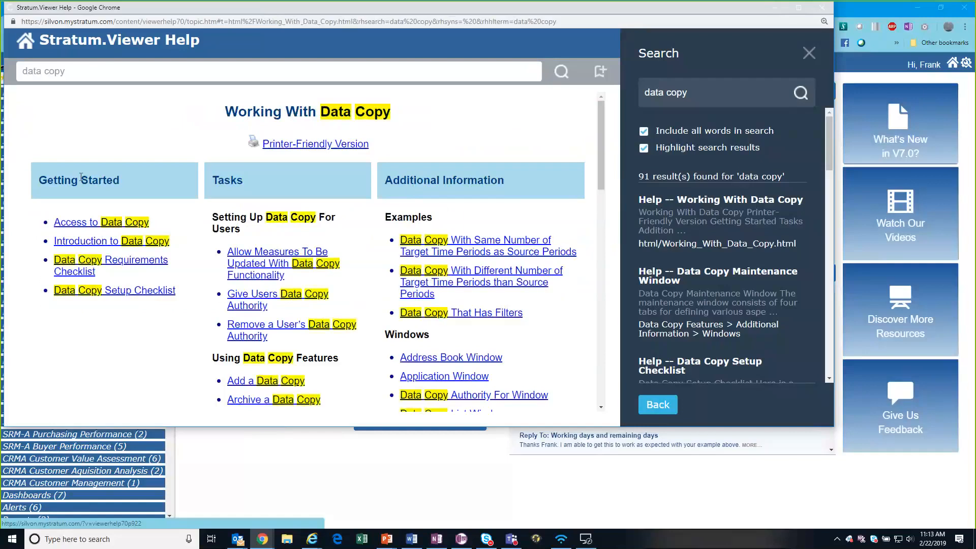
{"action": "left_click", "coordinate": [125, 295]}
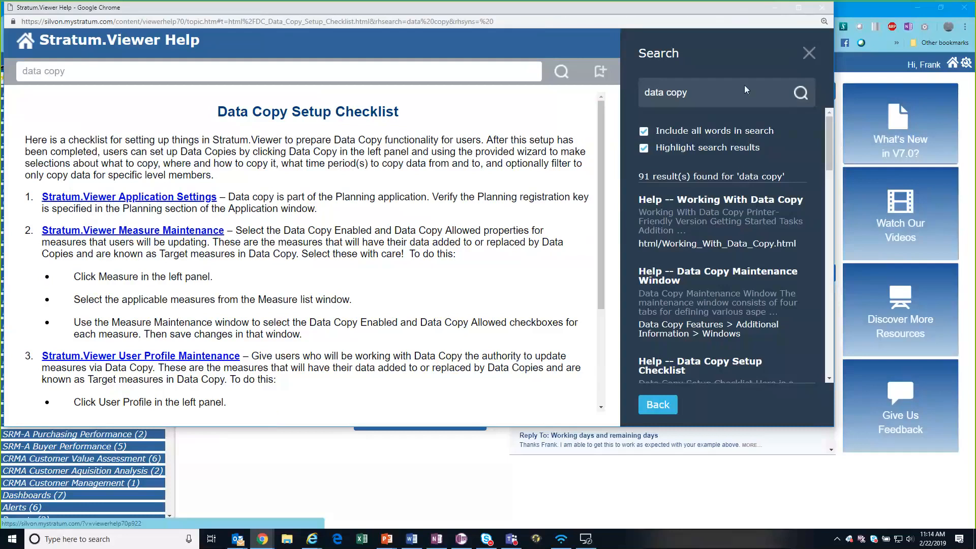
{"action": "left_click_drag", "start_coordinate": [782, 7], "coordinate": [791, 80]}
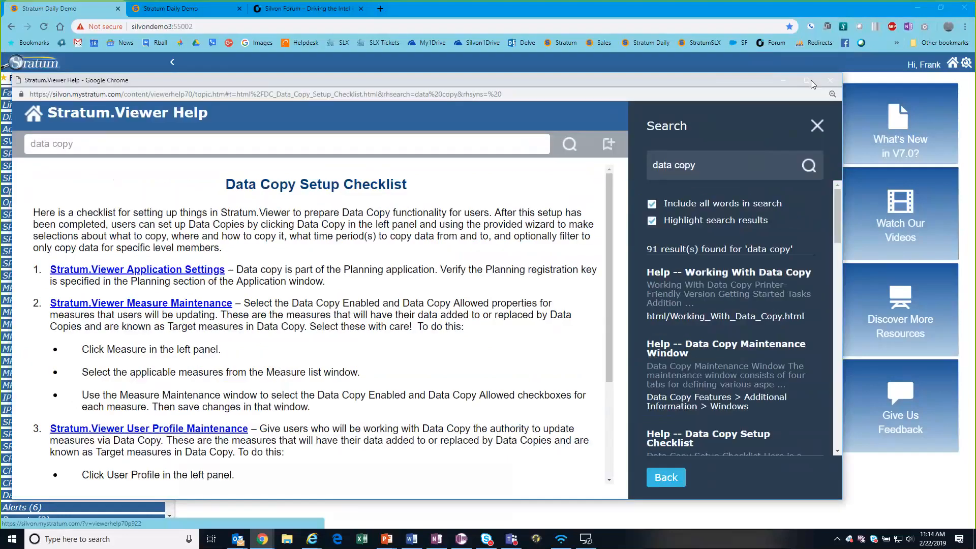
{"action": "left_click", "coordinate": [783, 81]}
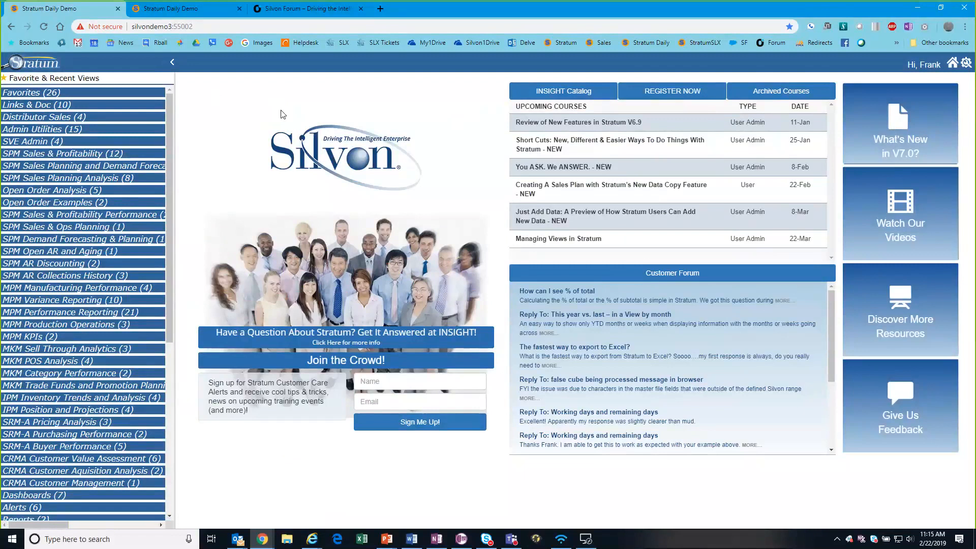
- Examine the hierarchies' Enabled settings in the Dimension admin utility of the registered database, and close the dialog without changes
{"action": "left_click", "coordinate": [31, 130]}
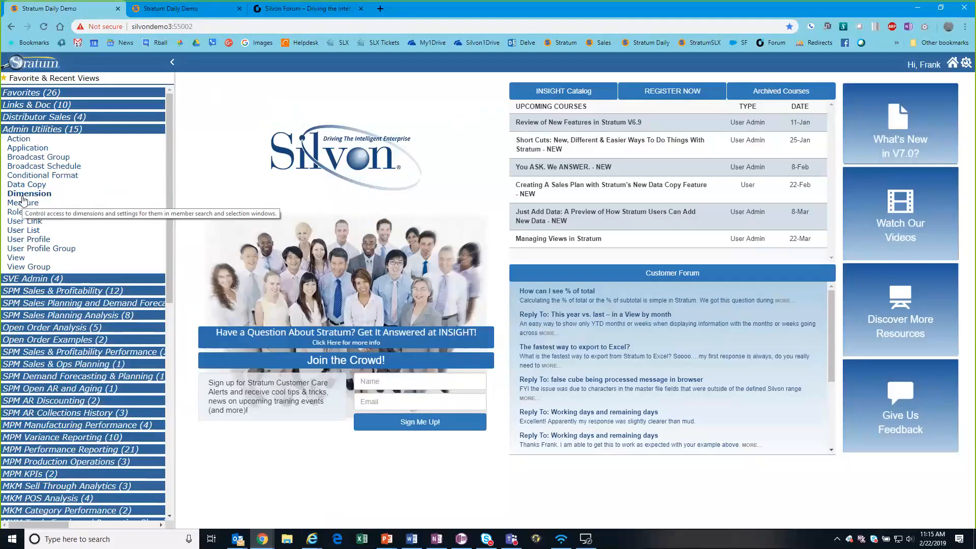
{"action": "left_click", "coordinate": [22, 196]}
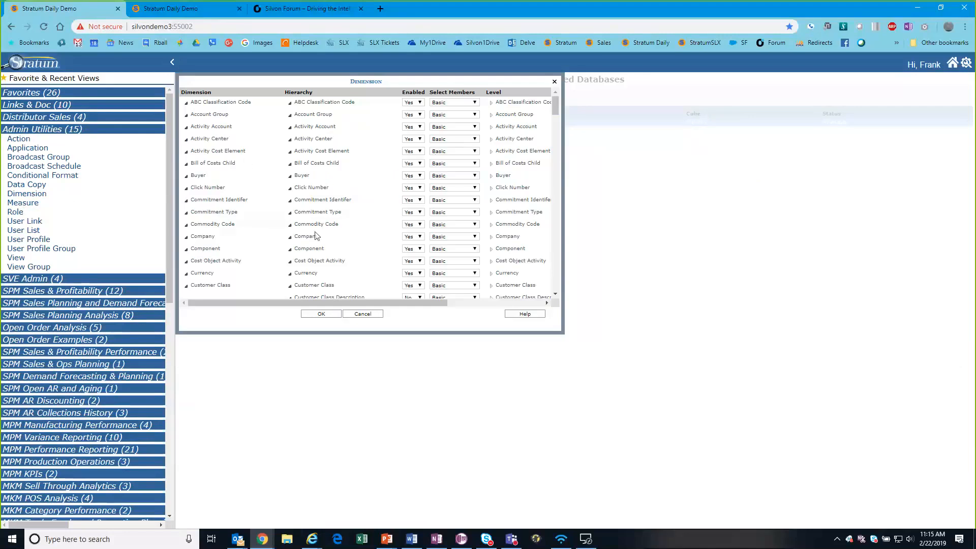
{"action": "mouse_move", "coordinate": [392, 300]}
{"action": "left_mouse_down"}
{"action": "mouse_move", "coordinate": [496, 300]}
{"action": "mouse_move", "coordinate": [388, 292]}
{"action": "left_mouse_up"}
{"action": "scroll", "coordinate": [371, 162], "scroll_direction": "down", "scroll_amount": 3}
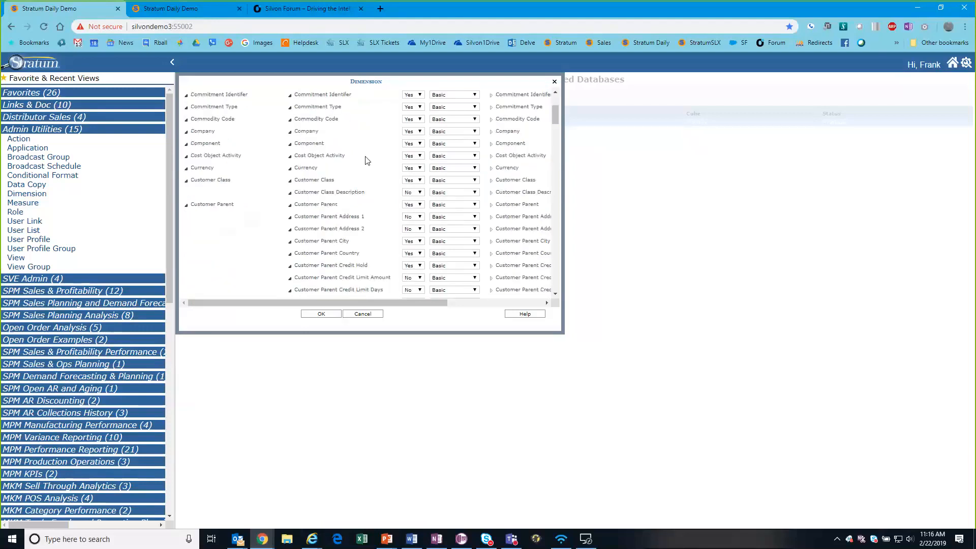
{"action": "scroll", "coordinate": [358, 162], "scroll_direction": "down", "scroll_amount": 1}
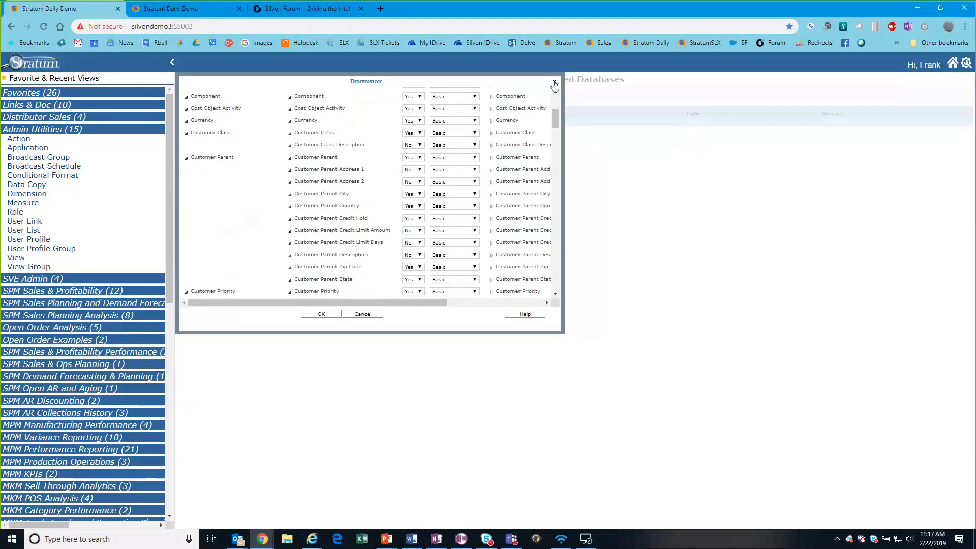
{"action": "left_click", "coordinate": [554, 83]}
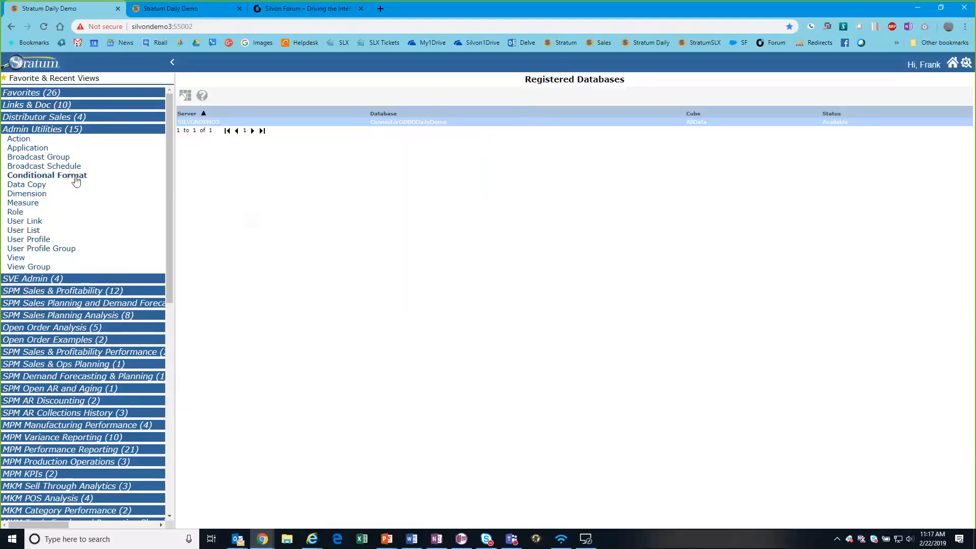
- Open the Measure admin utility and search all measures for "adjustment"
{"action": "left_click", "coordinate": [21, 204]}
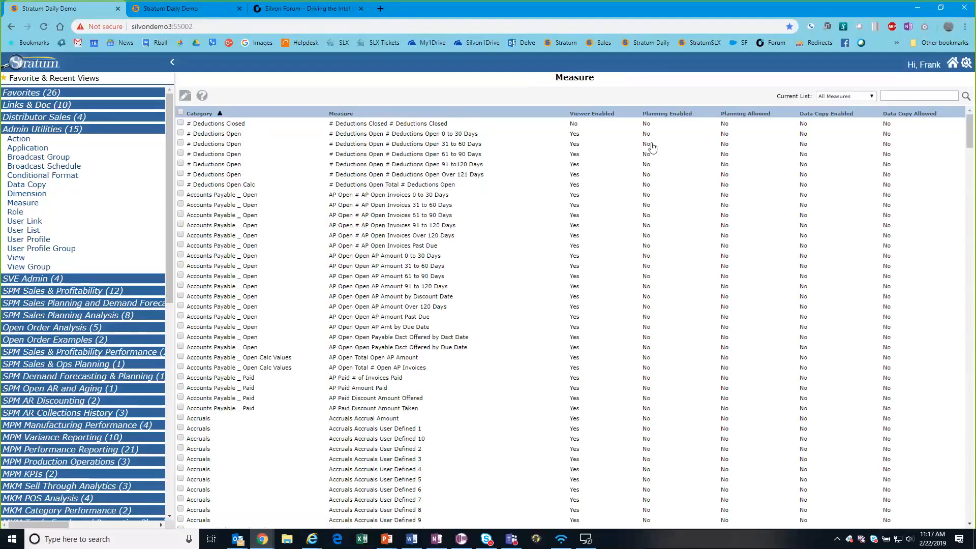
{"action": "left_click", "coordinate": [908, 97]}
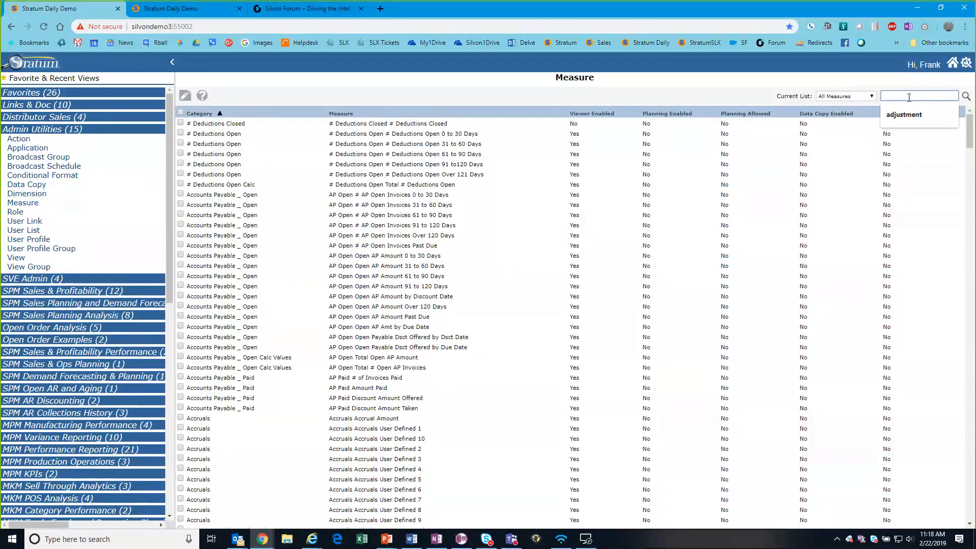
{"action": "left_click", "coordinate": [904, 115]}
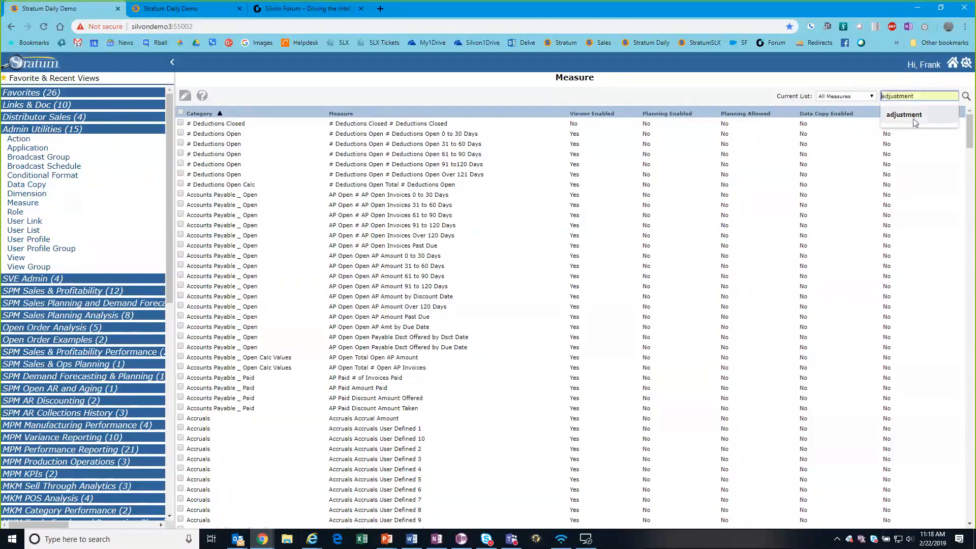
{"action": "left_click", "coordinate": [966, 96]}
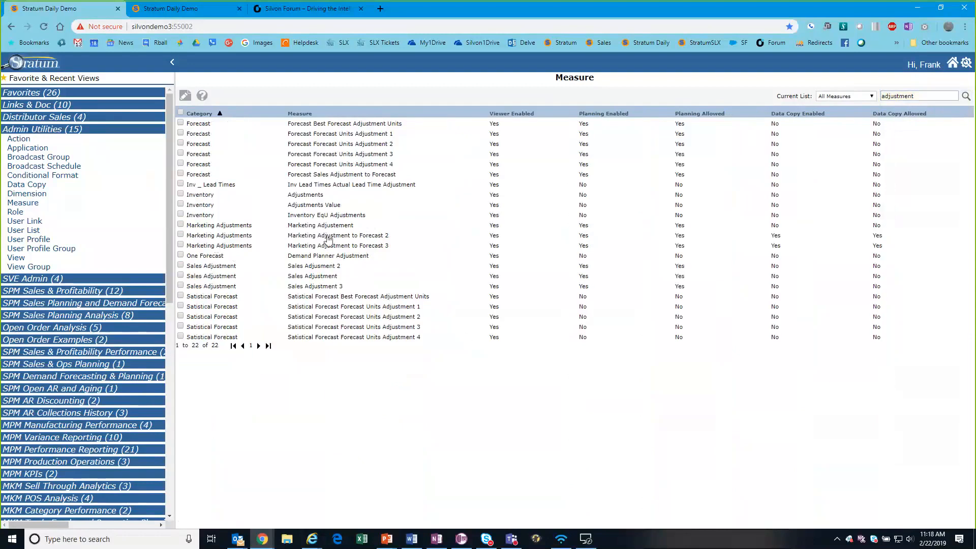
- Mark the three Marketing Adjustments measures, and clear the first so only Marketing Adjustment to Forecast 2 and 3 stay selected
{"action": "left_click", "coordinate": [181, 224]}
{"action": "left_click", "coordinate": [180, 234]}
{"action": "left_click", "coordinate": [180, 244]}
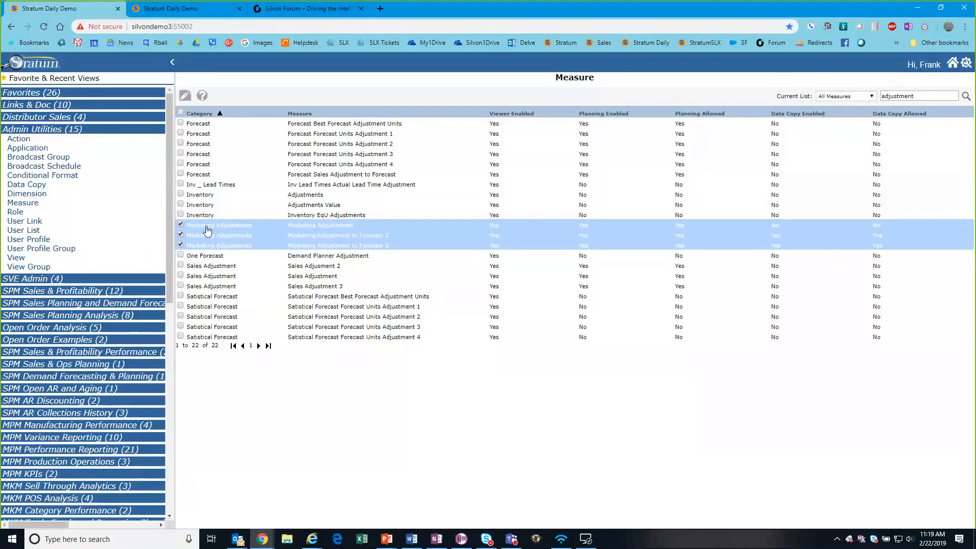
{"action": "left_click", "coordinate": [179, 224]}
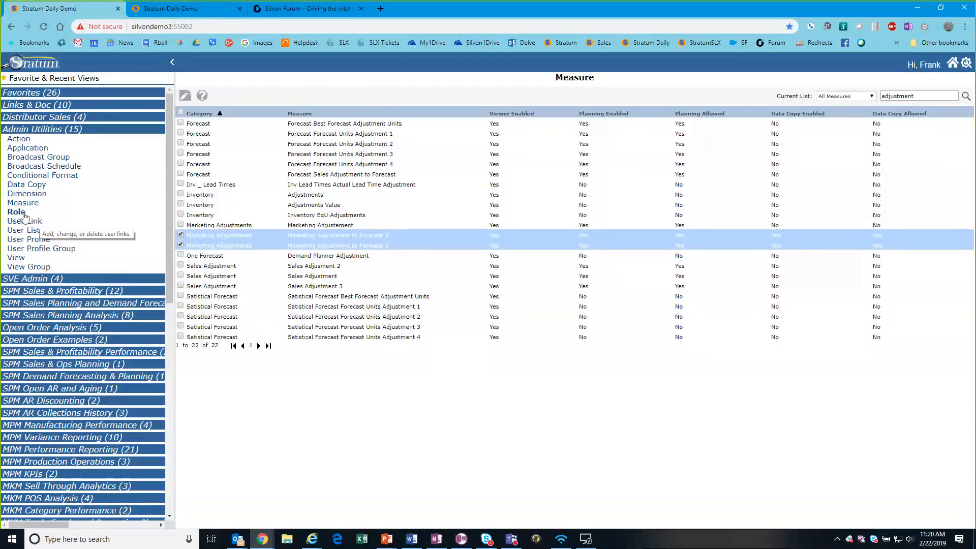
- Open the All Access role and expand the Marketing Adjustment group in its measures list to inspect the Read and Update permissions
{"action": "left_click", "coordinate": [41, 220]}
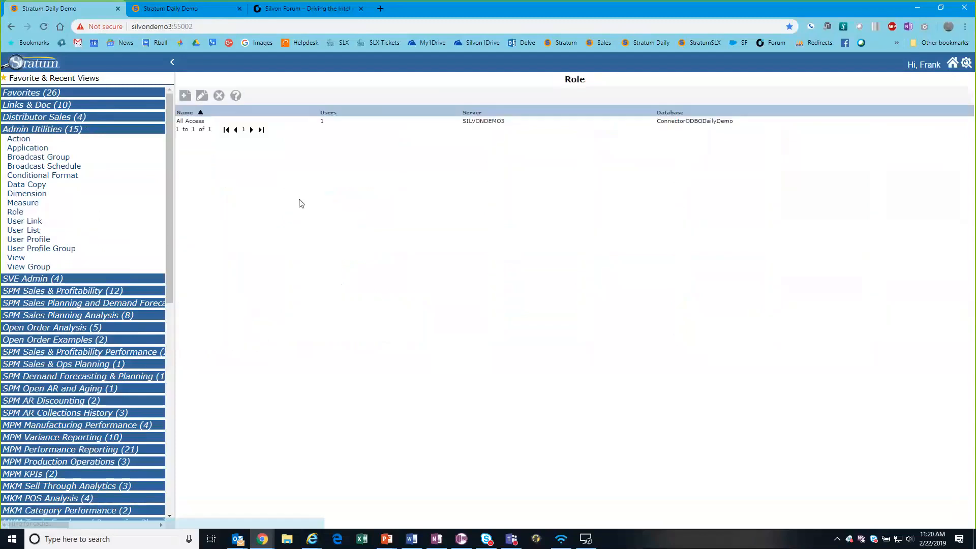
{"action": "left_click", "coordinate": [200, 122]}
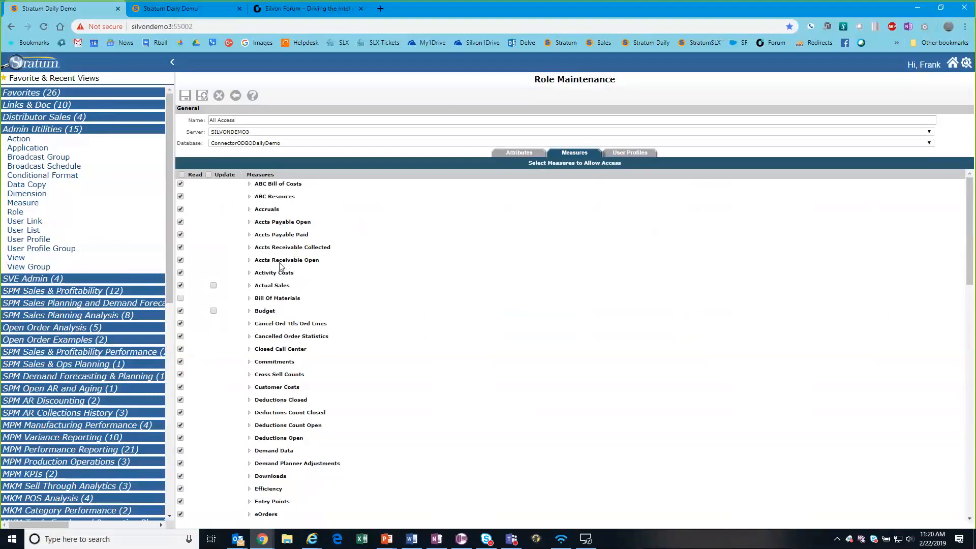
{"action": "scroll", "coordinate": [281, 266], "scroll_direction": "down", "scroll_amount": 1}
{"action": "scroll", "coordinate": [281, 267], "scroll_direction": "down", "scroll_amount": 4}
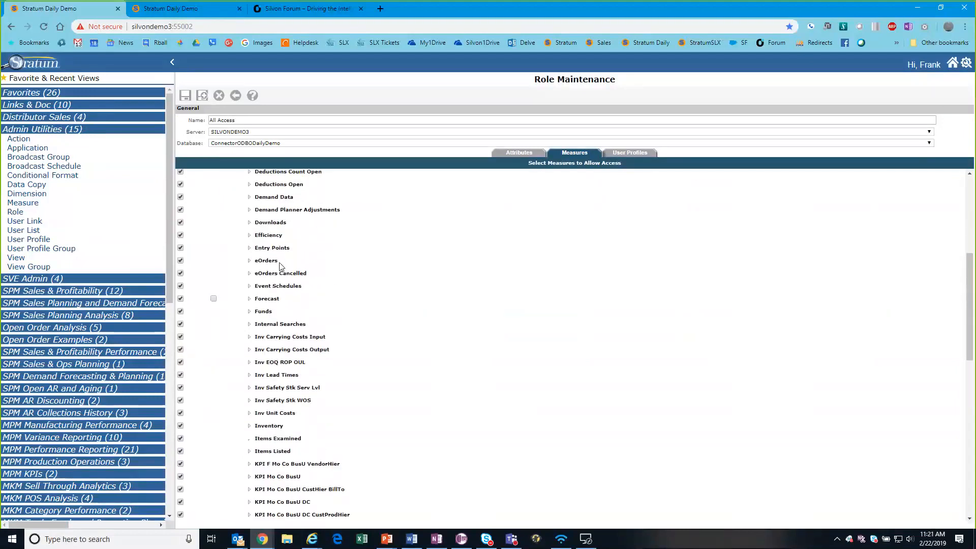
{"action": "scroll", "coordinate": [281, 267], "scroll_direction": "down", "scroll_amount": 4}
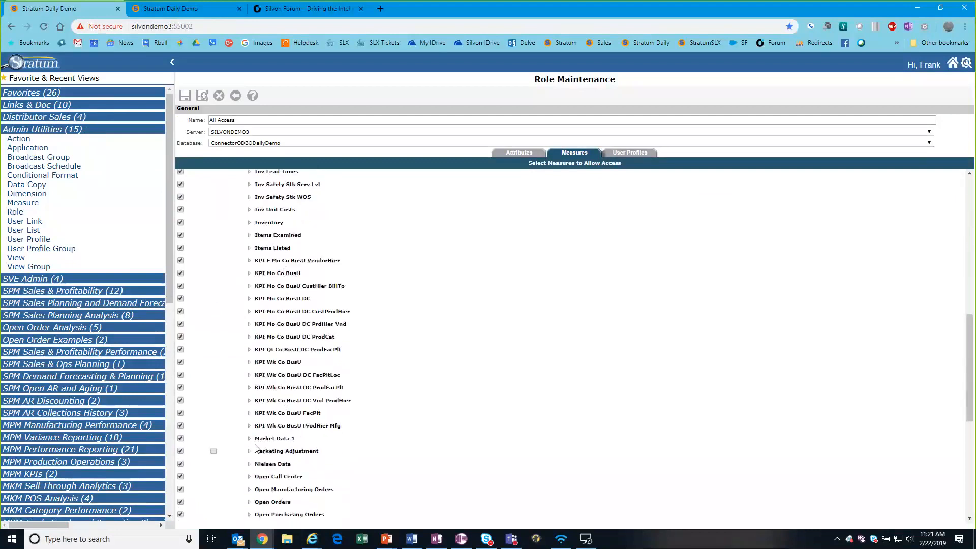
{"action": "left_click", "coordinate": [250, 450]}
{"action": "scroll", "coordinate": [354, 382], "scroll_direction": "up", "scroll_amount": 10}
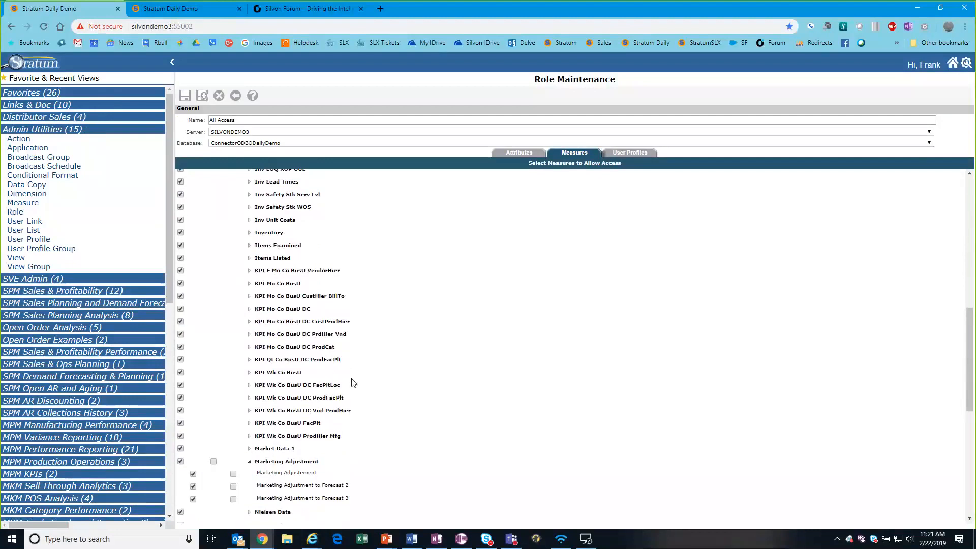
- Review the Marketing Adjustment permissions in the All Access role's measures list, and return to the role list without changes
{"action": "scroll", "coordinate": [353, 382], "scroll_direction": "down", "scroll_amount": 5}
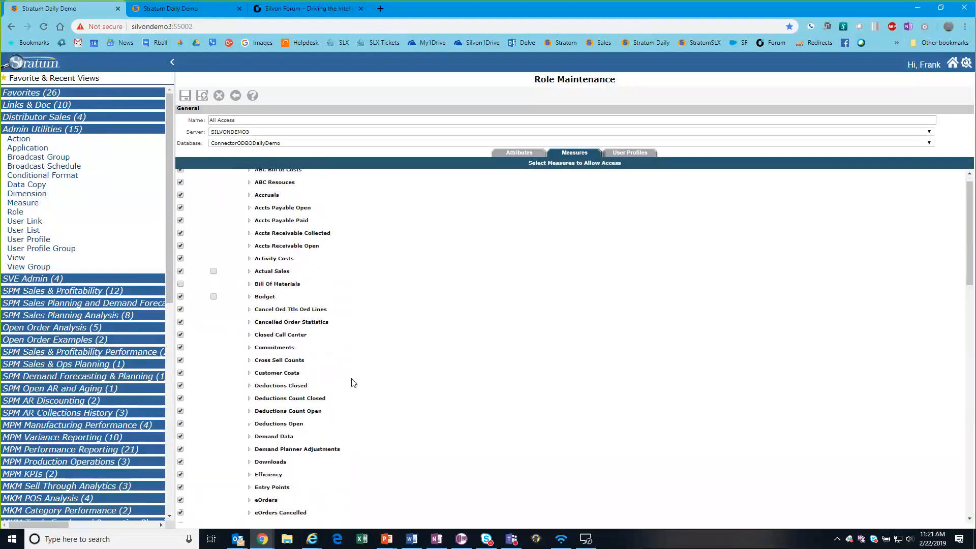
{"action": "scroll", "coordinate": [354, 382], "scroll_direction": "down", "scroll_amount": 5}
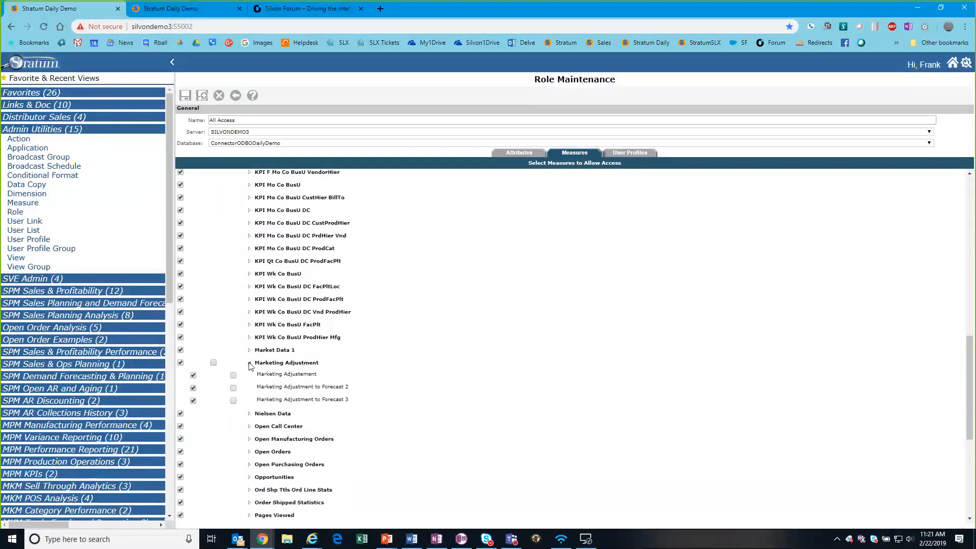
{"action": "scroll", "coordinate": [260, 362], "scroll_direction": "up", "scroll_amount": 10}
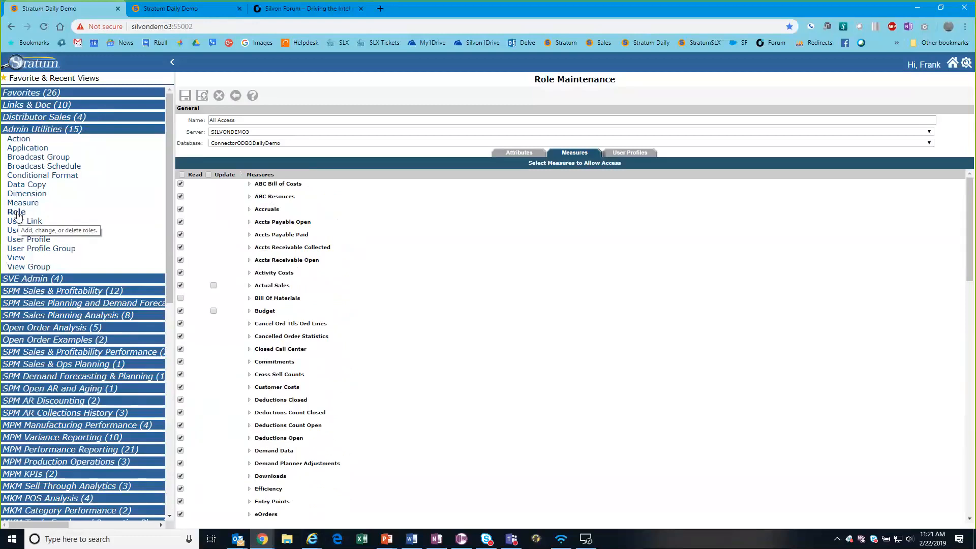
{"action": "left_click", "coordinate": [235, 95]}
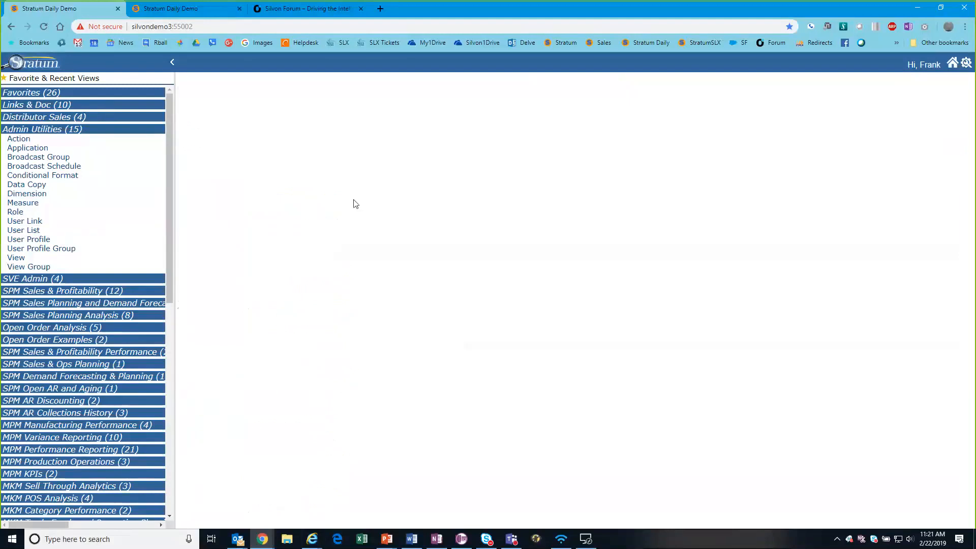
- Open the second listed user's profile, try Partial Data Copy Authority to view its selectable measures, and reset the authority to None
{"action": "left_click", "coordinate": [31, 240]}
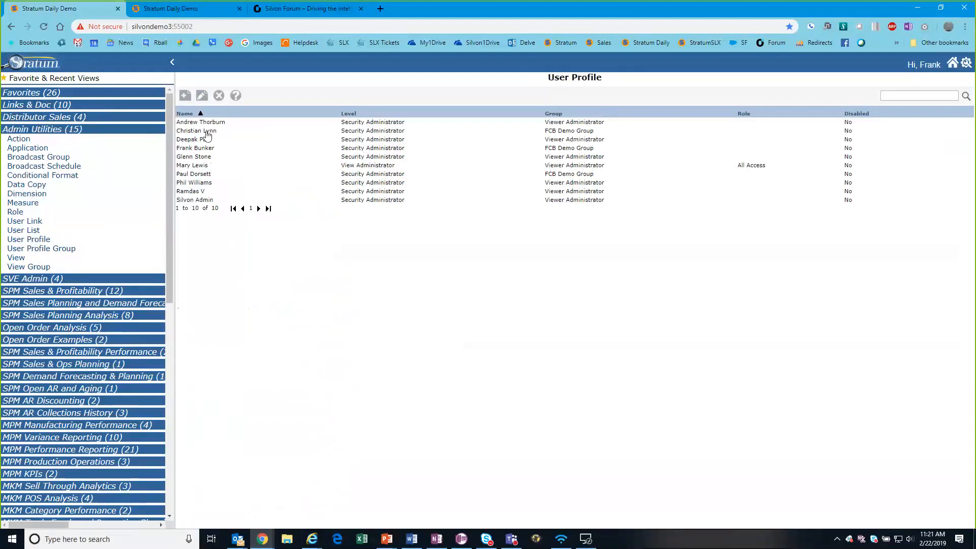
{"action": "double_click", "coordinate": [206, 131]}
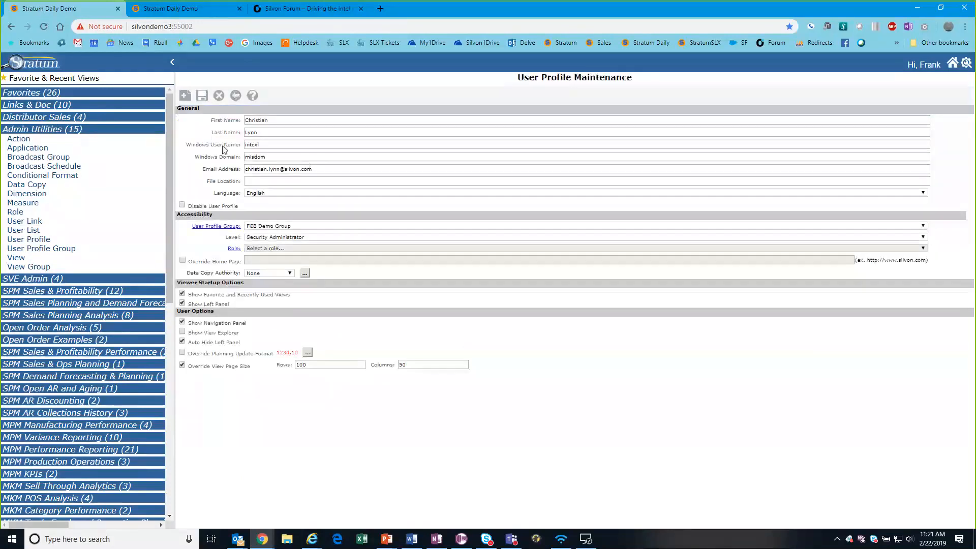
{"action": "left_click", "coordinate": [291, 273]}
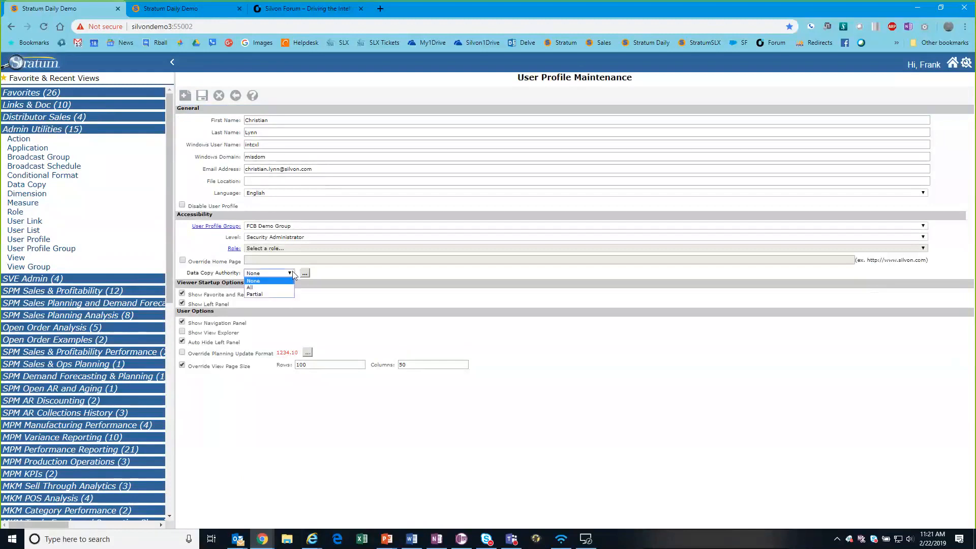
{"action": "left_click", "coordinate": [281, 294]}
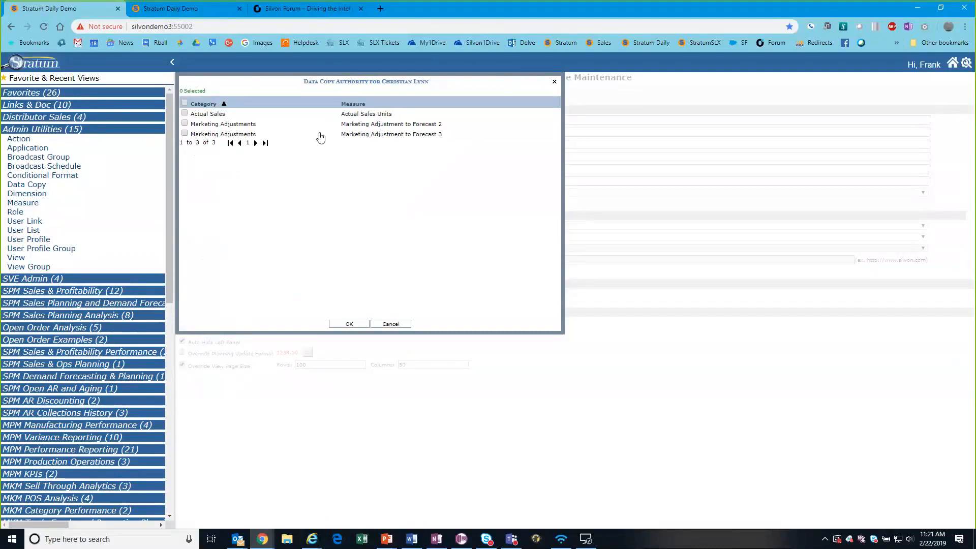
{"action": "left_click", "coordinate": [554, 83]}
{"action": "left_click", "coordinate": [289, 273]}
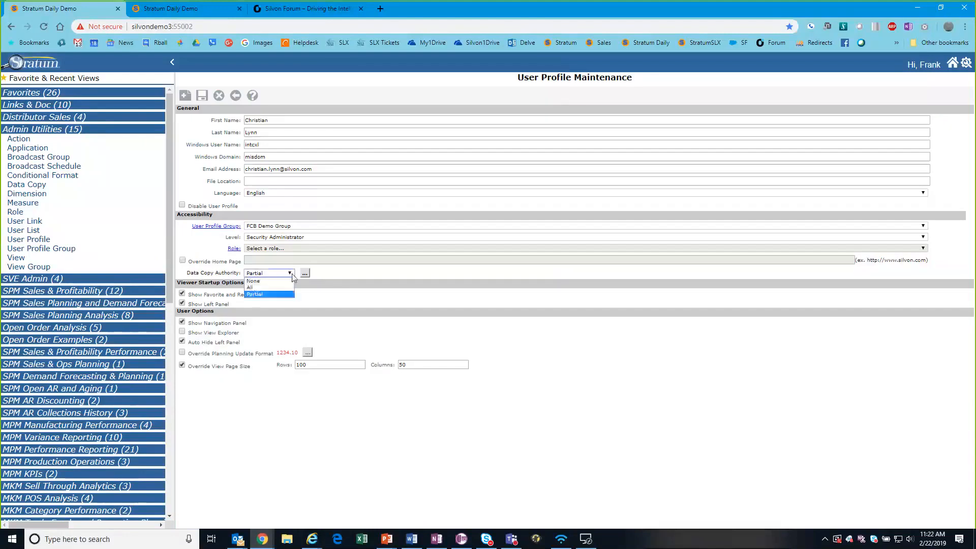
{"action": "left_click", "coordinate": [255, 282]}
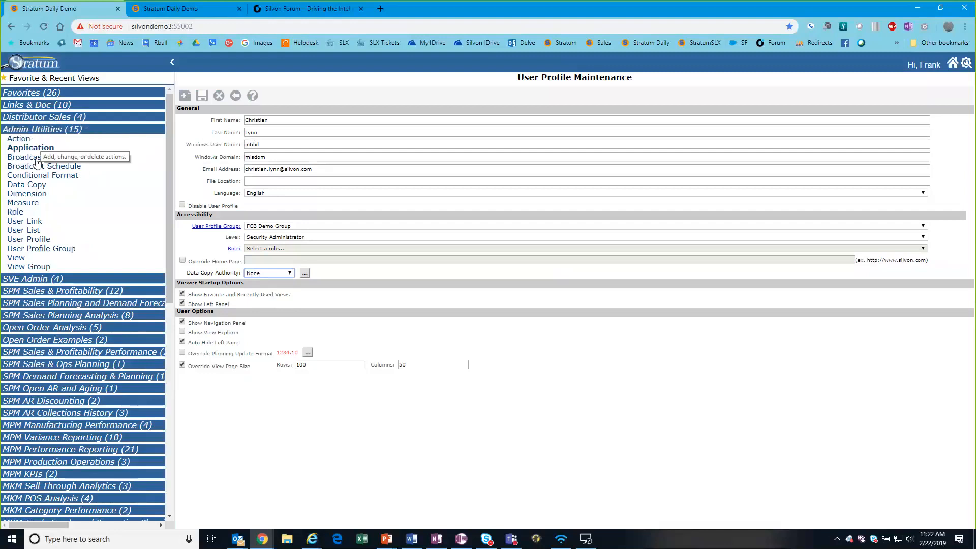
- Open the Data Copy admin utility, leaving the user profile without saving
{"action": "left_click", "coordinate": [36, 189]}
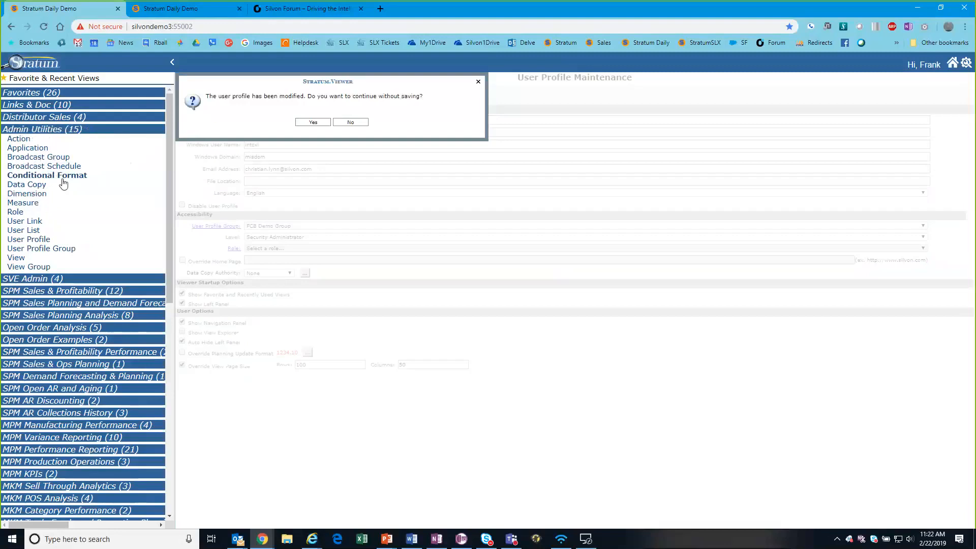
{"action": "left_click", "coordinate": [328, 122]}
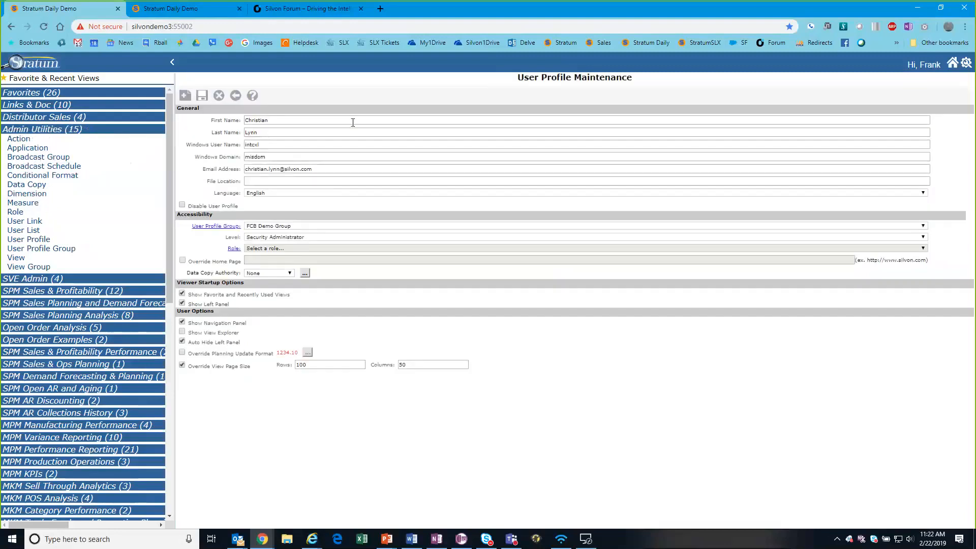
{"action": "left_click", "coordinate": [15, 186]}
{"action": "left_click", "coordinate": [312, 124]}
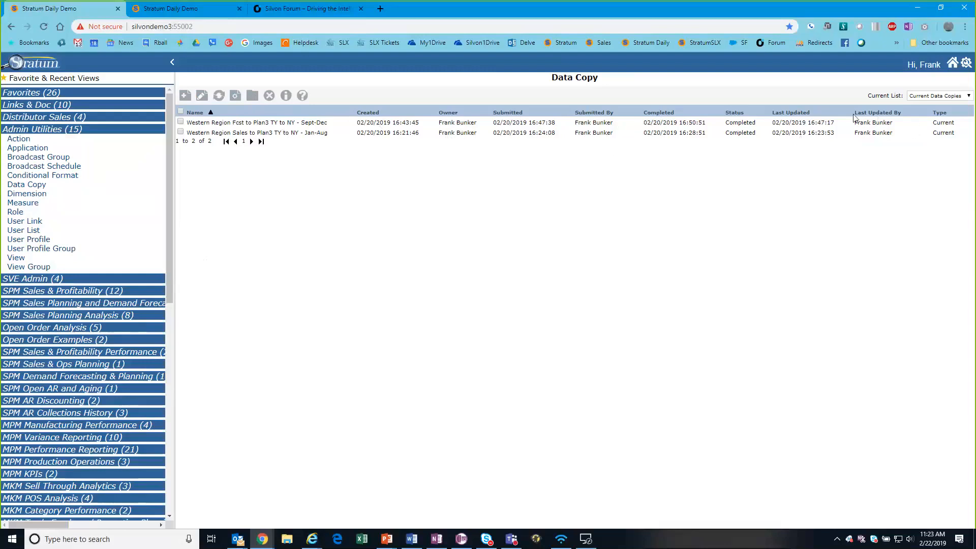
- View the data copy list as All Data Copies and Archived Data Copies, and return it to Current Data Copies
{"action": "left_click", "coordinate": [969, 97]}
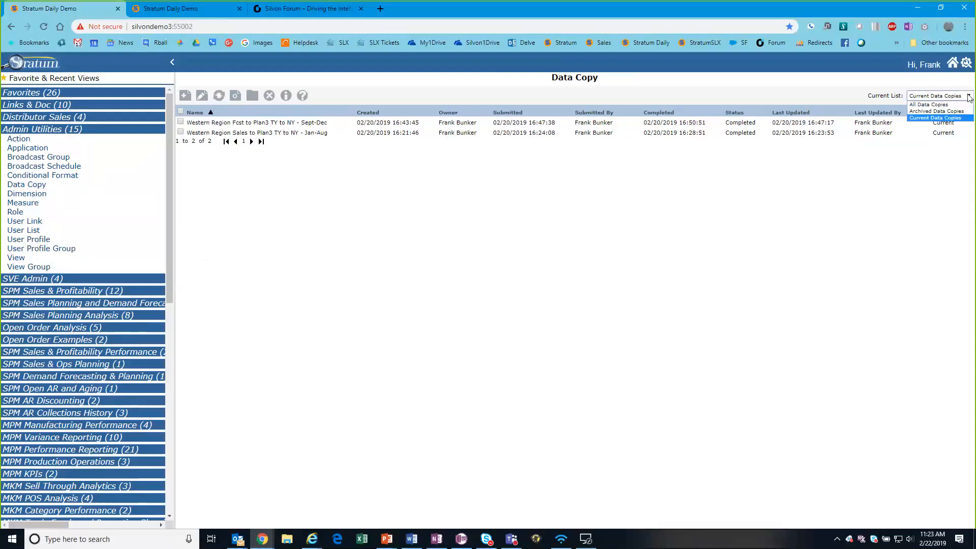
{"action": "left_click", "coordinate": [935, 105]}
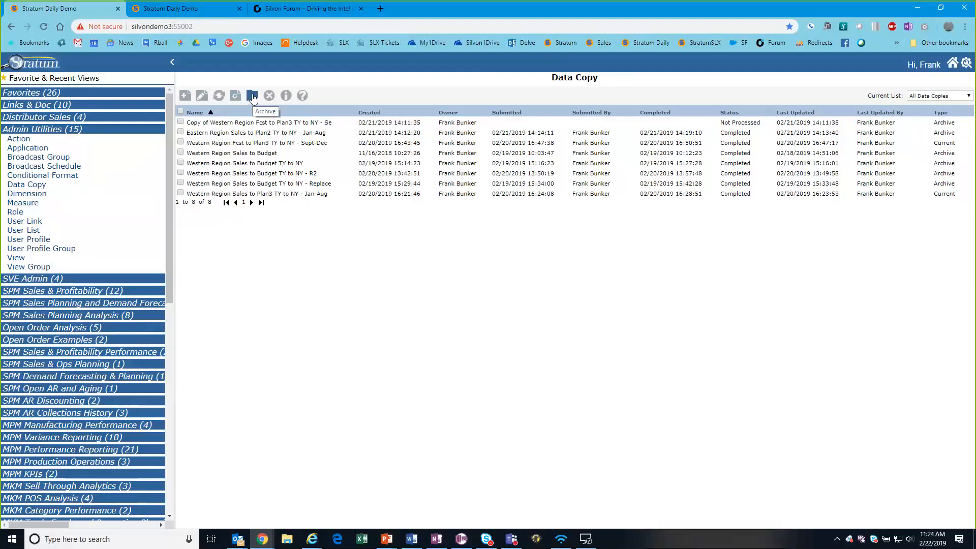
{"action": "left_click", "coordinate": [968, 96]}
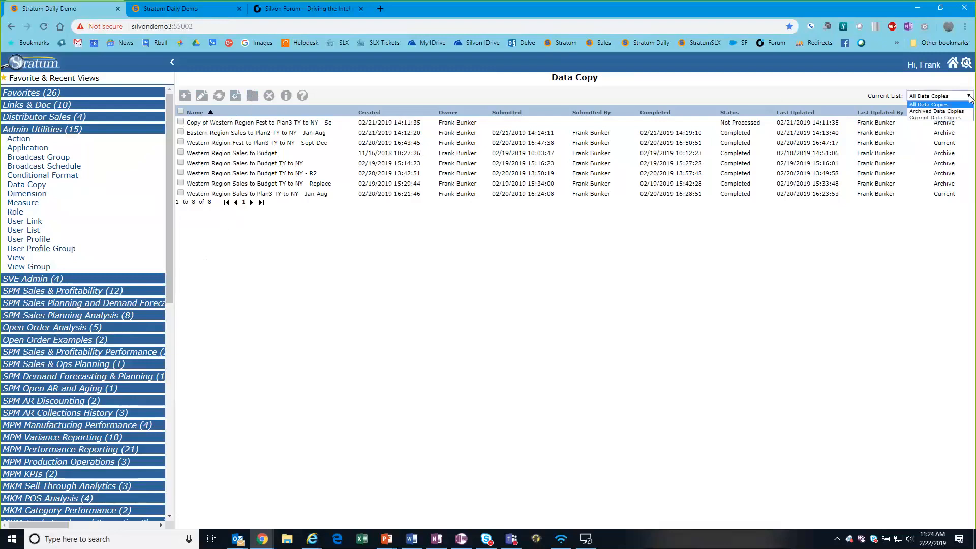
{"action": "left_click", "coordinate": [931, 112]}
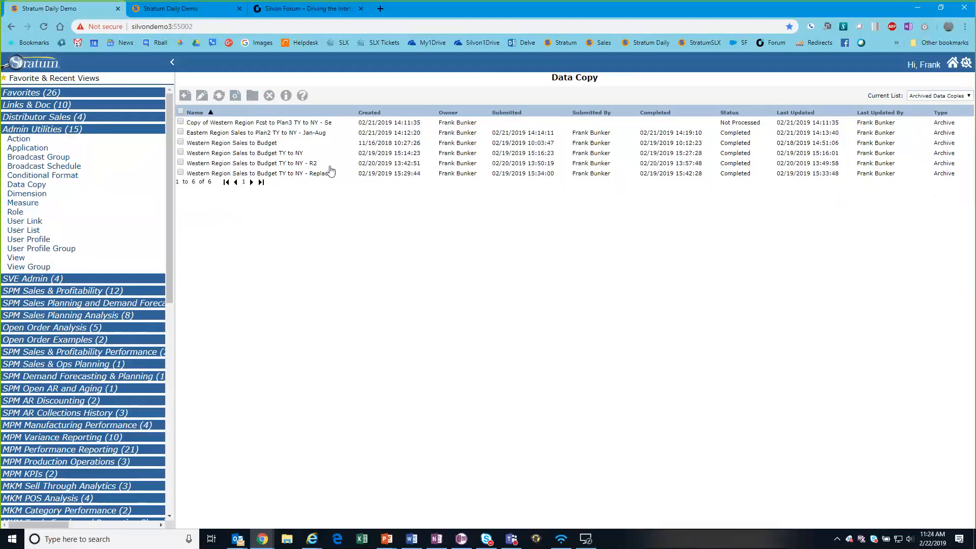
{"action": "left_click", "coordinate": [940, 96]}
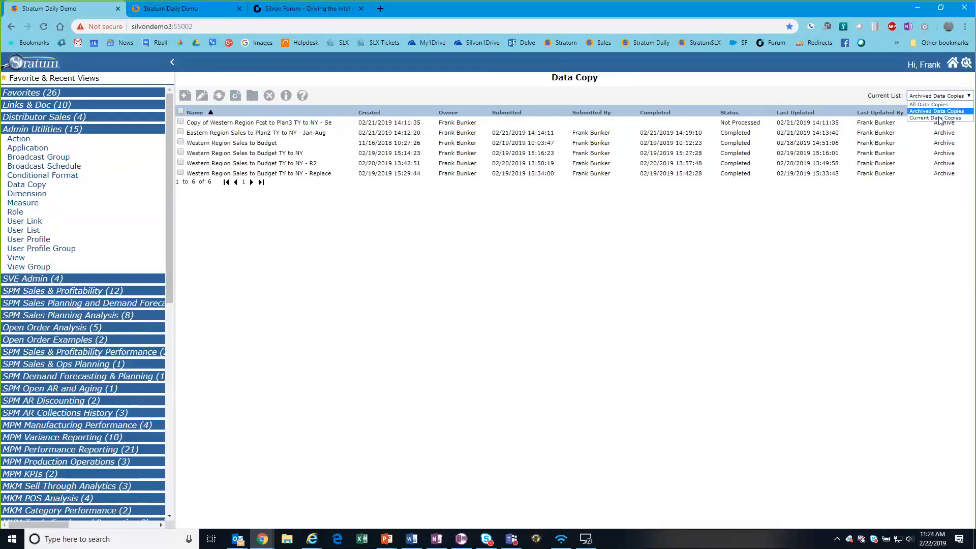
{"action": "left_click", "coordinate": [939, 118]}
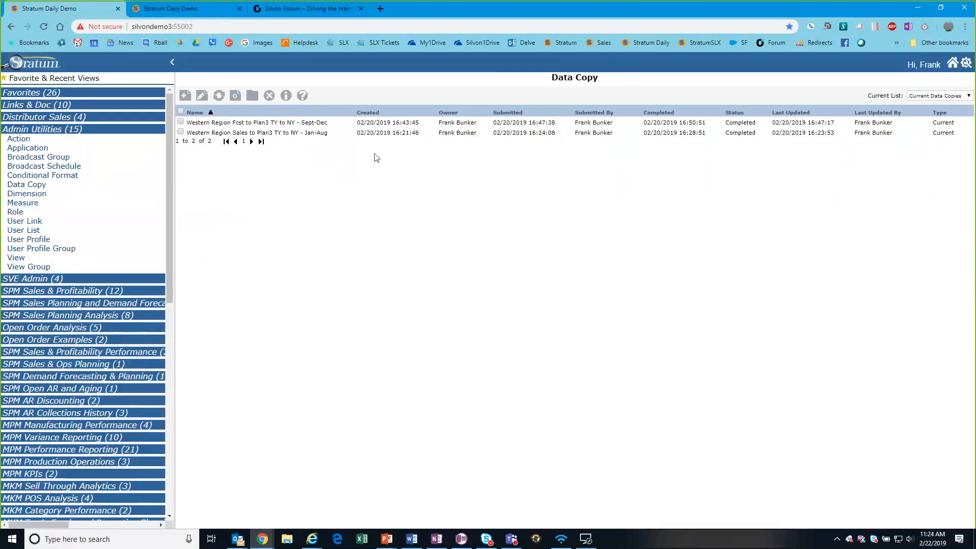
- Reprocess the "Western Region Sales to Plan3 TY to NY - Jan-Aug" data copy, choosing to edit a copy before processing
{"action": "left_click", "coordinate": [180, 133]}
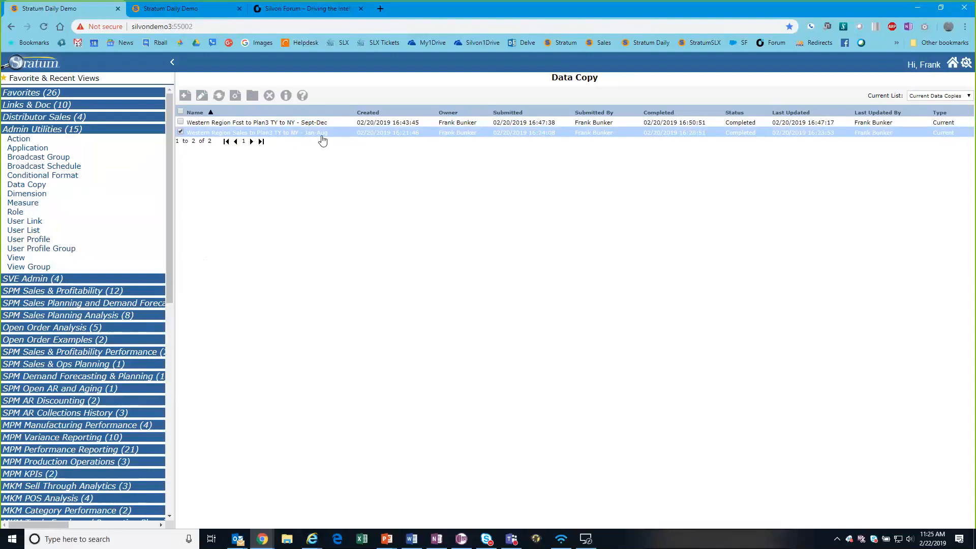
{"action": "left_click", "coordinate": [220, 96]}
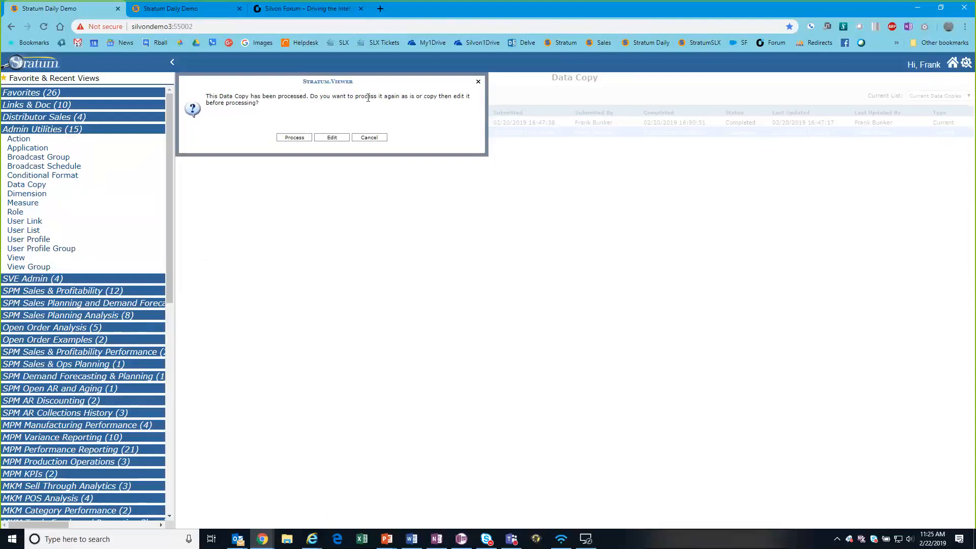
{"action": "left_click", "coordinate": [338, 141]}
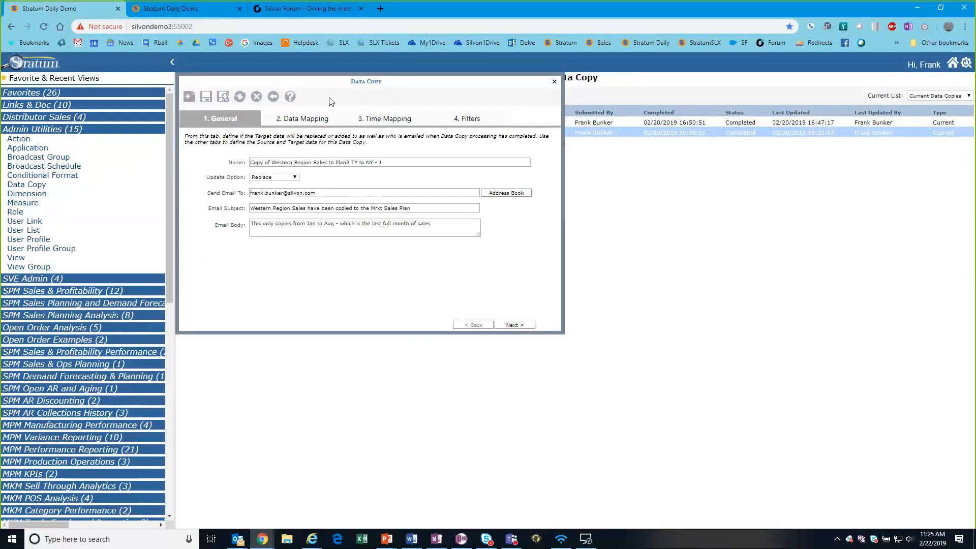
- Rename the copied data copy as "Eastern Region Sales to Plan3 TY to NY - Jan-Aug"
{"action": "left_click_drag", "start_coordinate": [289, 162], "coordinate": [186, 178]}
{"action": "type", "text": "Eas"}
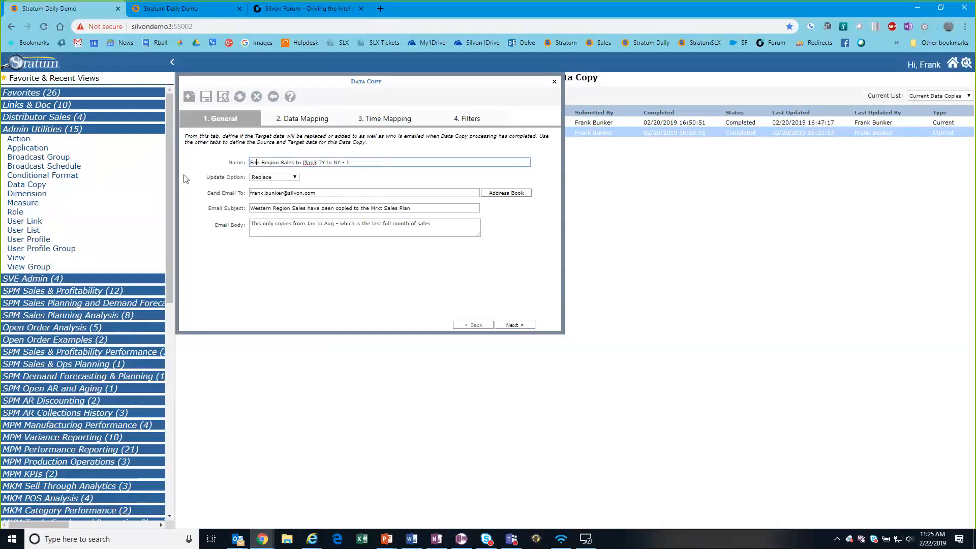
{"action": "type", "text": "tern"}
{"action": "key", "text": "Delete"}
{"action": "left_click", "coordinate": [362, 162]}
{"action": "type", "text": "an-Aug"}
- Keep the Update Option at Replace and change the email subject to "Eastern Region Sales have been copied to the Mrkt Sales Plan"
{"action": "left_click", "coordinate": [294, 177]}
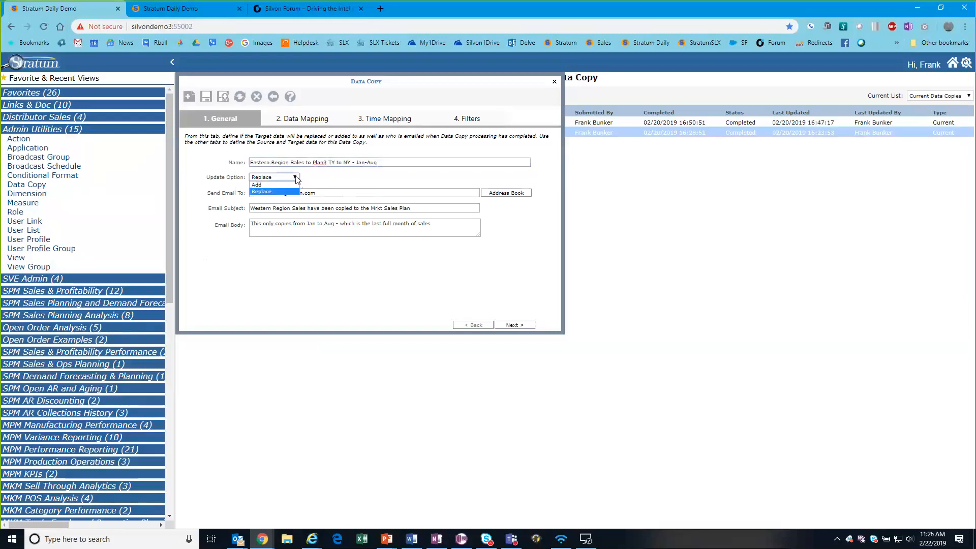
{"action": "left_click", "coordinate": [243, 178]}
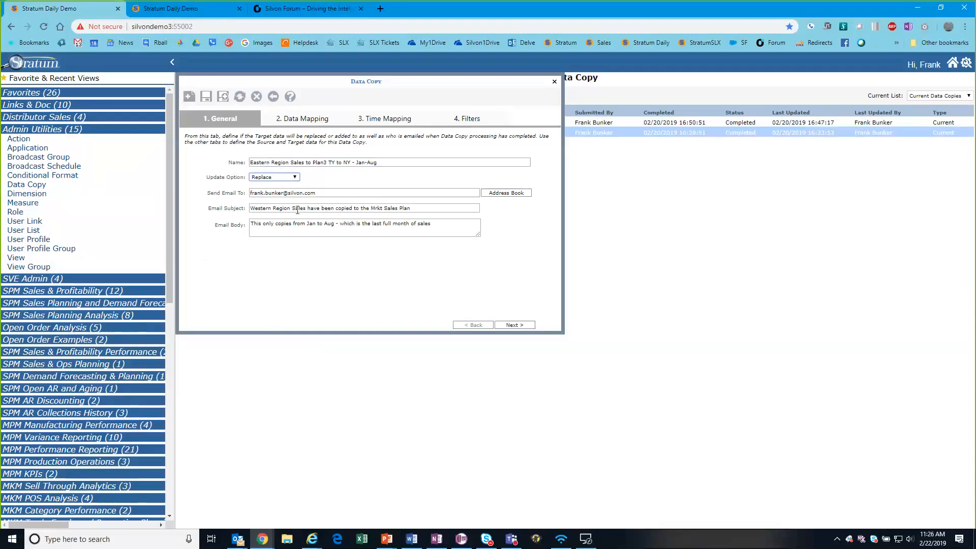
{"action": "double_click", "coordinate": [272, 208]}
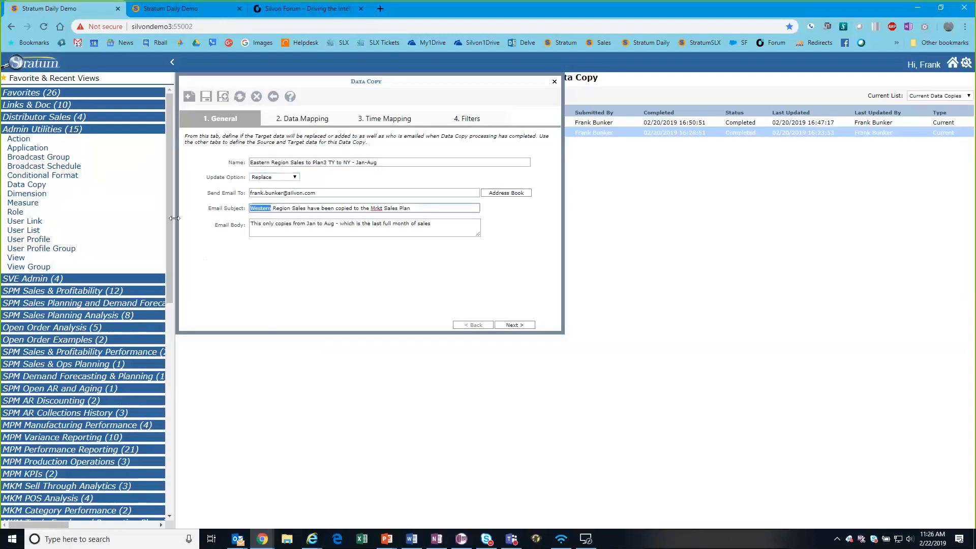
{"action": "type", "text": "East"}
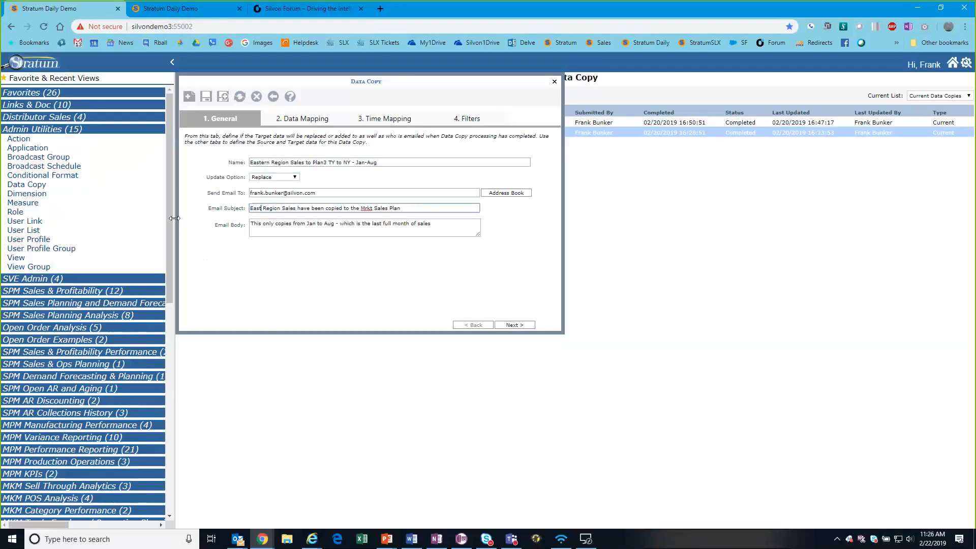
{"action": "type", "text": "ern"}
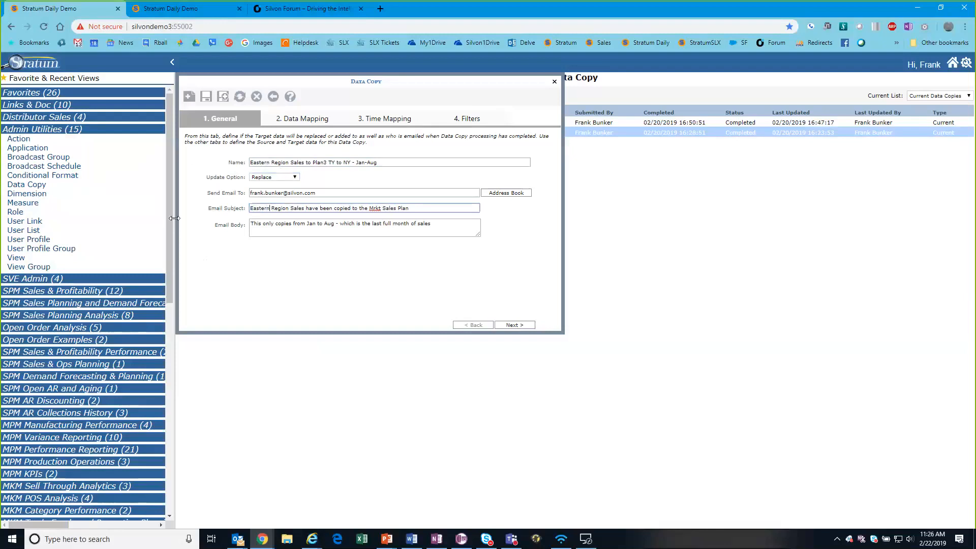
- Examine the data mapping's source category, source measure and target category choices, keeping Actual Sales, Actual Sales Units and Marketing Adjustment
{"action": "left_click", "coordinate": [302, 122]}
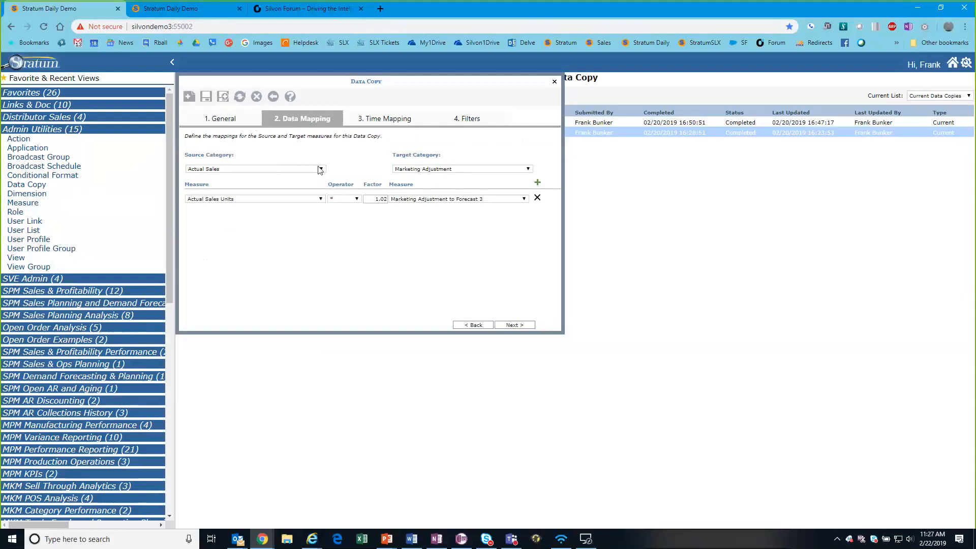
{"action": "left_click", "coordinate": [230, 172]}
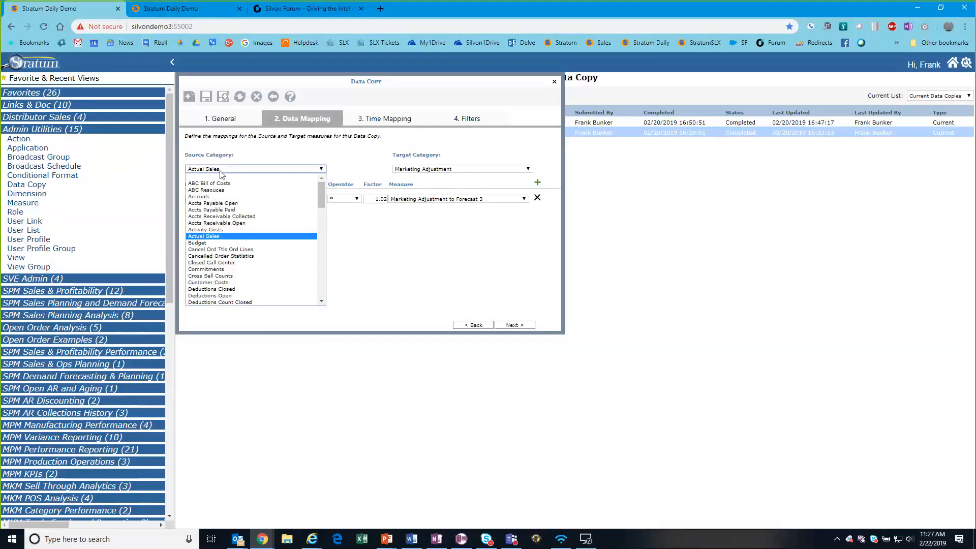
{"action": "left_click", "coordinate": [214, 173]}
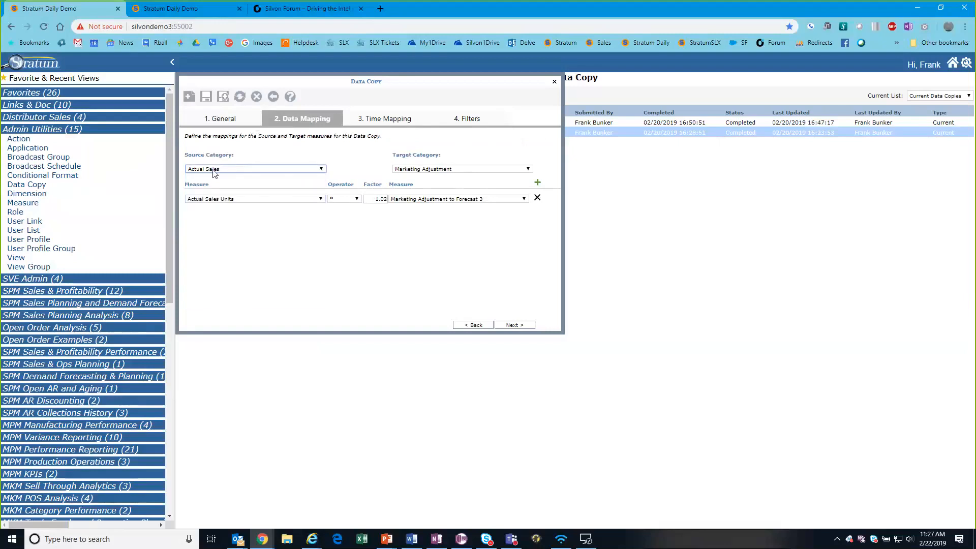
{"action": "left_click", "coordinate": [320, 200]}
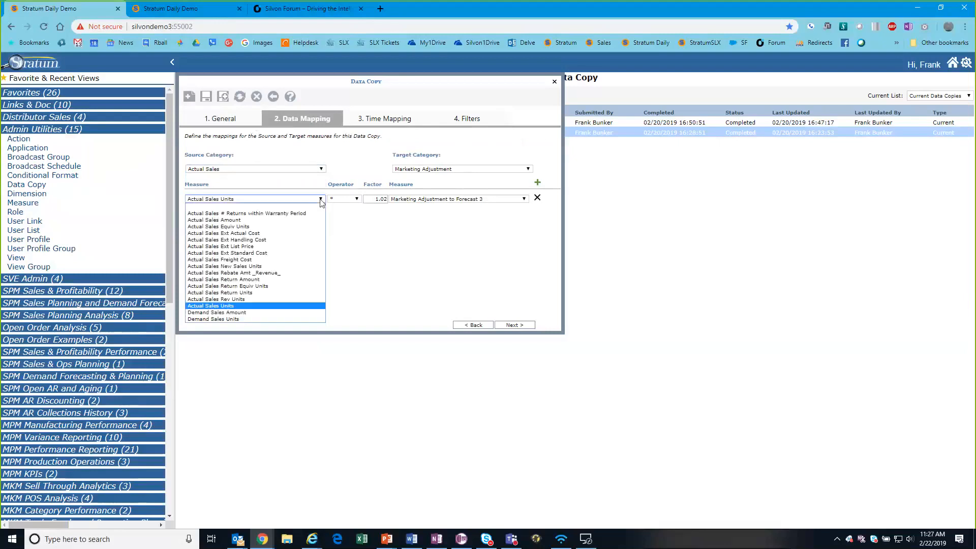
{"action": "left_click", "coordinate": [225, 198]}
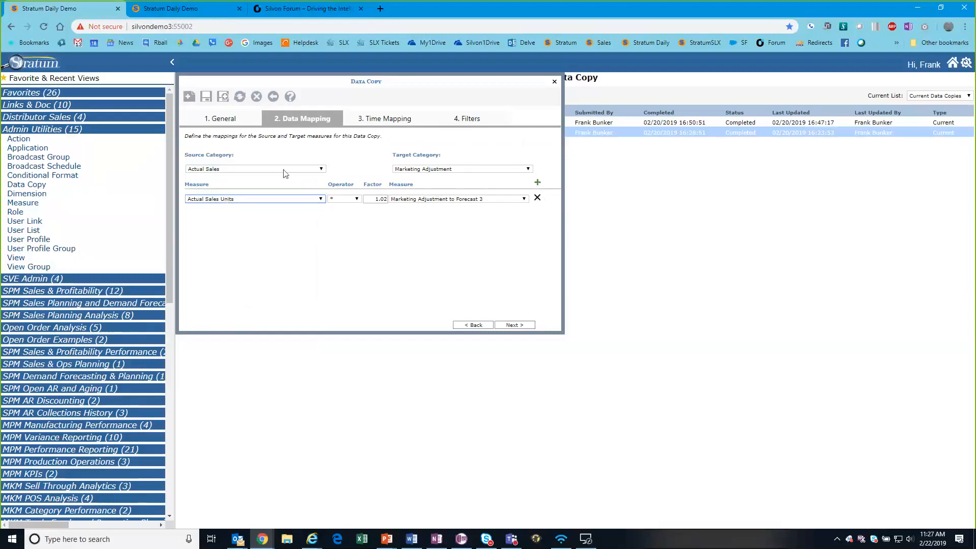
{"action": "left_click", "coordinate": [460, 169]}
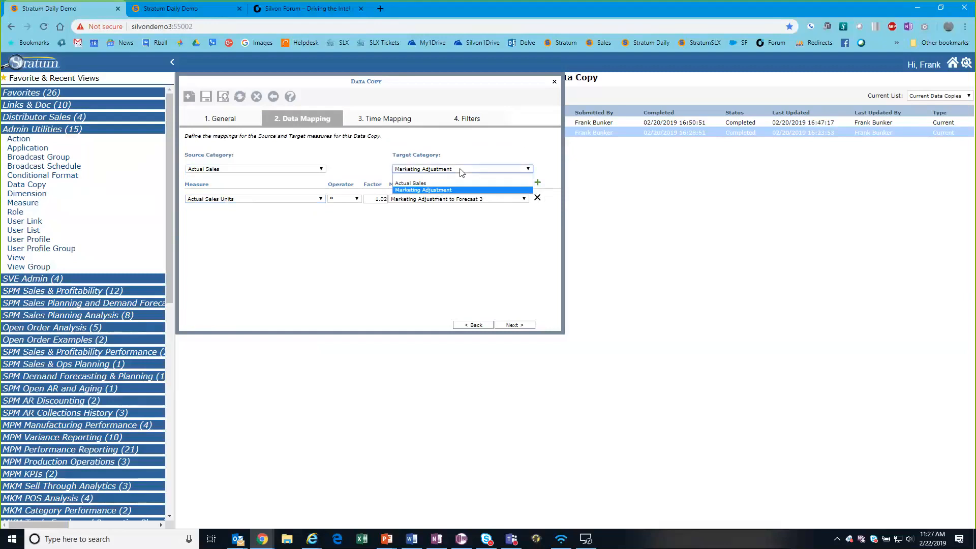
{"action": "left_click", "coordinate": [427, 190]}
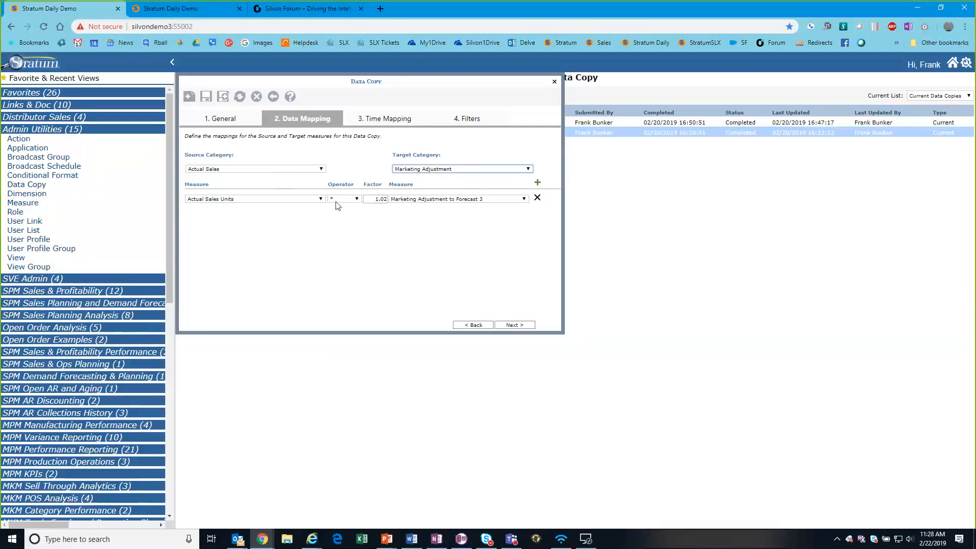
- Set the multiplication factor for Actual Sales Units to 1.015 in the data mapping
{"action": "left_click", "coordinate": [387, 200]}
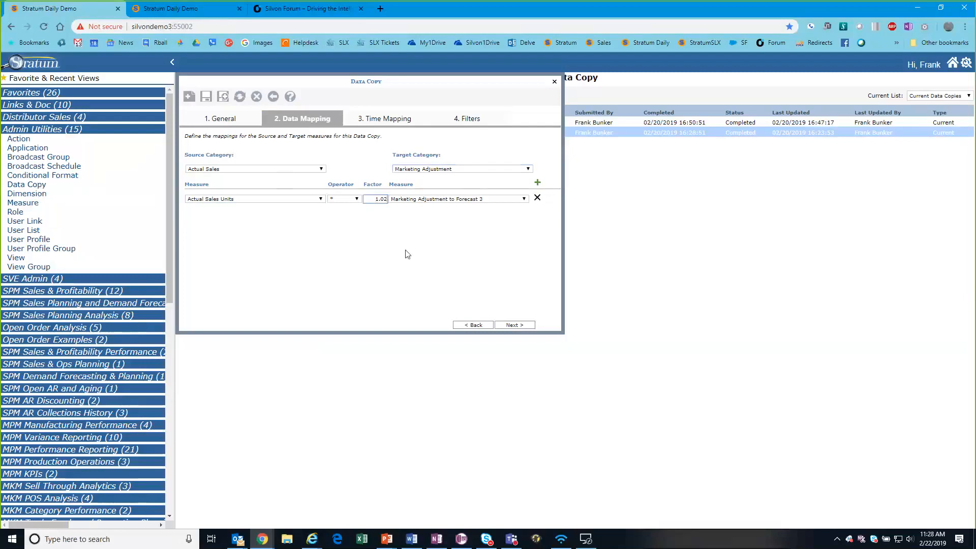
{"action": "key", "text": "BackSpace"}
{"action": "type", "text": "15"}
- Examine the time mapping details showing how Actual Sales periods map to Marketing Adjustment periods, keeping the current time ranges
{"action": "left_click", "coordinate": [516, 324]}
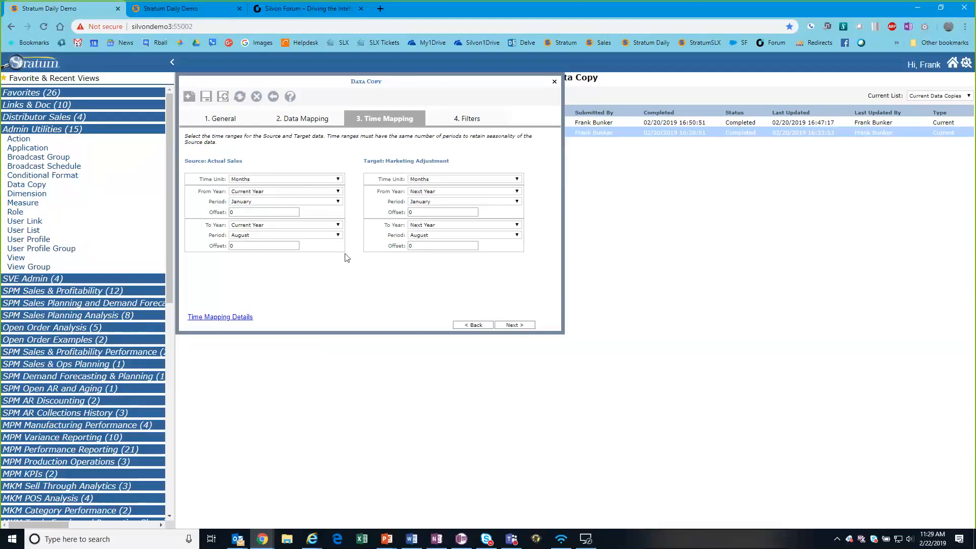
{"action": "left_click", "coordinate": [223, 320]}
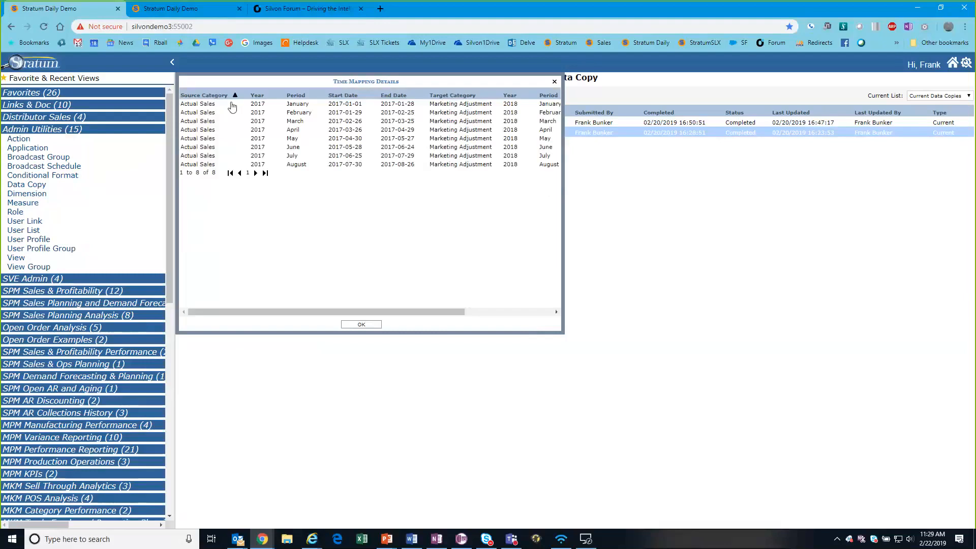
{"action": "left_click", "coordinate": [210, 164]}
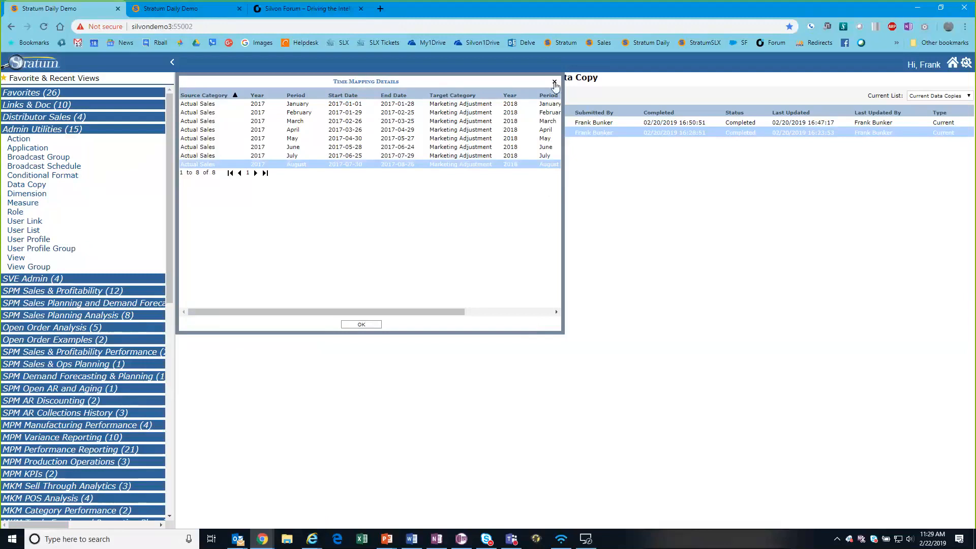
{"action": "left_click", "coordinate": [370, 327]}
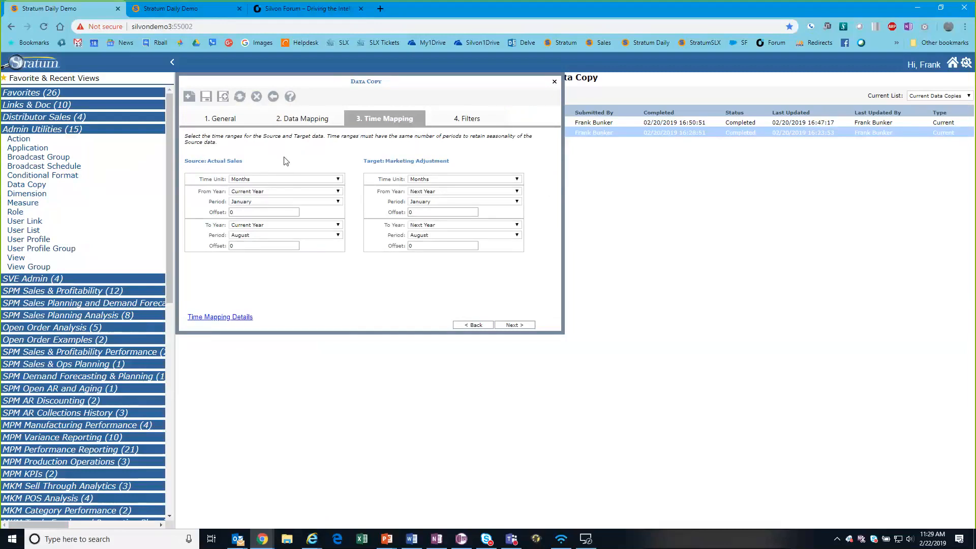
- Change the Region filter from West to 330 Eastern and save the data copy
{"action": "left_click", "coordinate": [474, 124]}
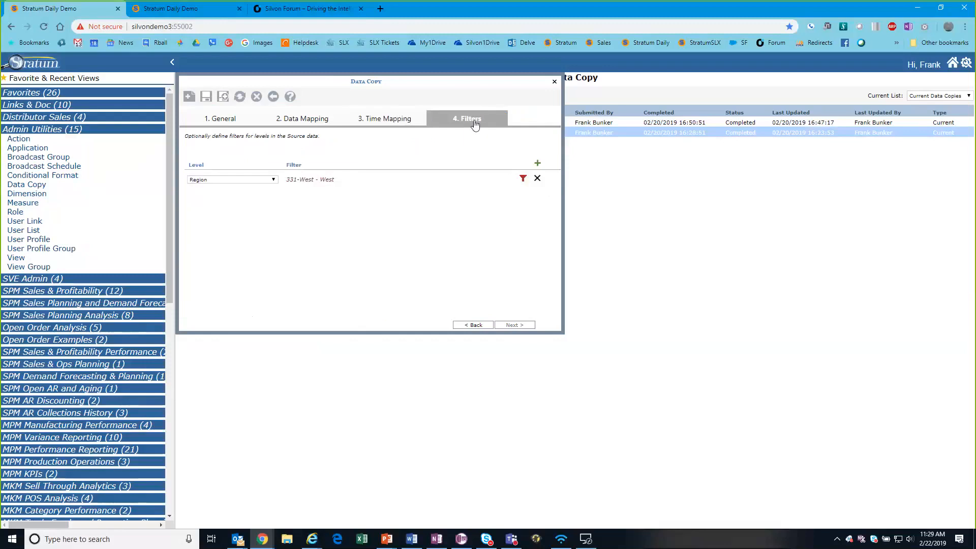
{"action": "left_click", "coordinate": [523, 178]}
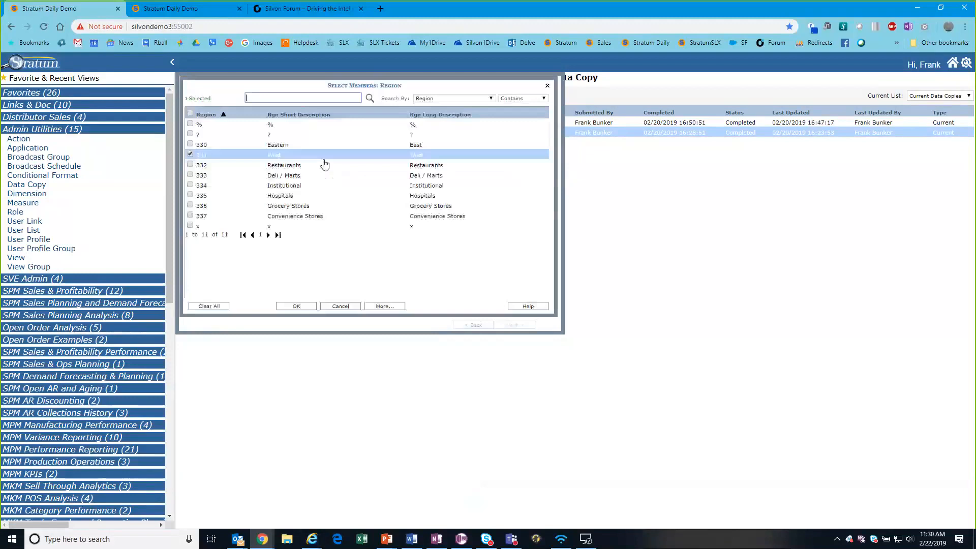
{"action": "left_click", "coordinate": [191, 153]}
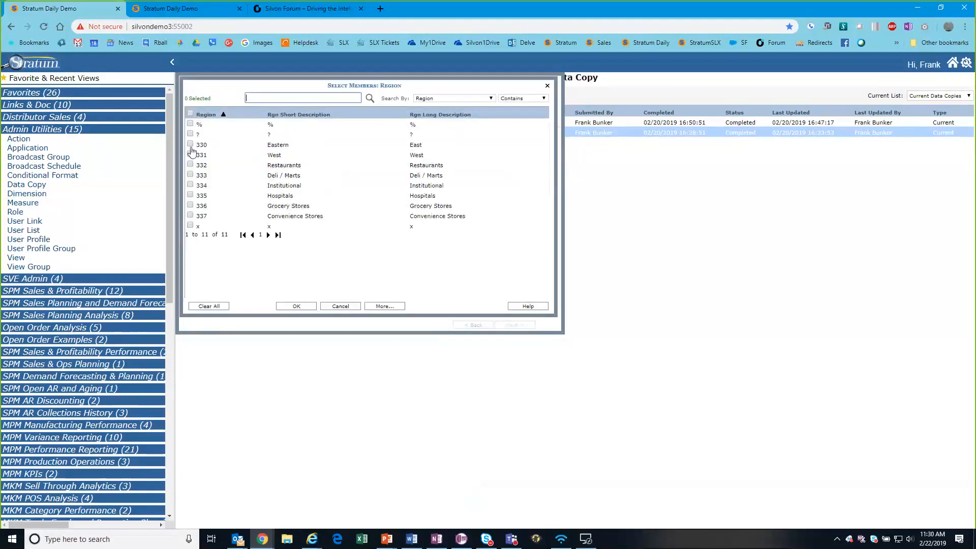
{"action": "left_click", "coordinate": [190, 151]}
{"action": "left_click", "coordinate": [304, 307]}
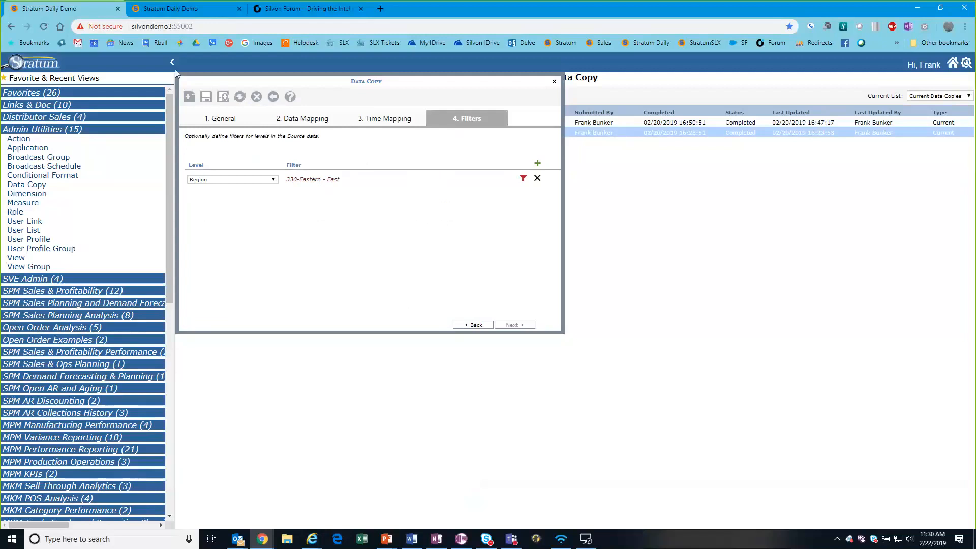
{"action": "left_click", "coordinate": [206, 97]}
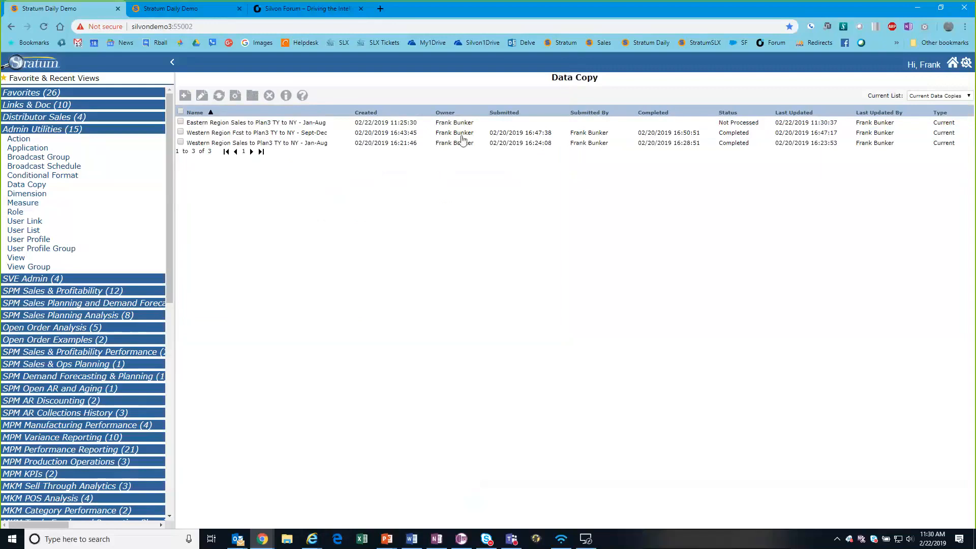
- Submit the "Eastern Region Sales to Plan3 TY to NY - Jan-Aug" data copy for processing
{"action": "left_click", "coordinate": [181, 123]}
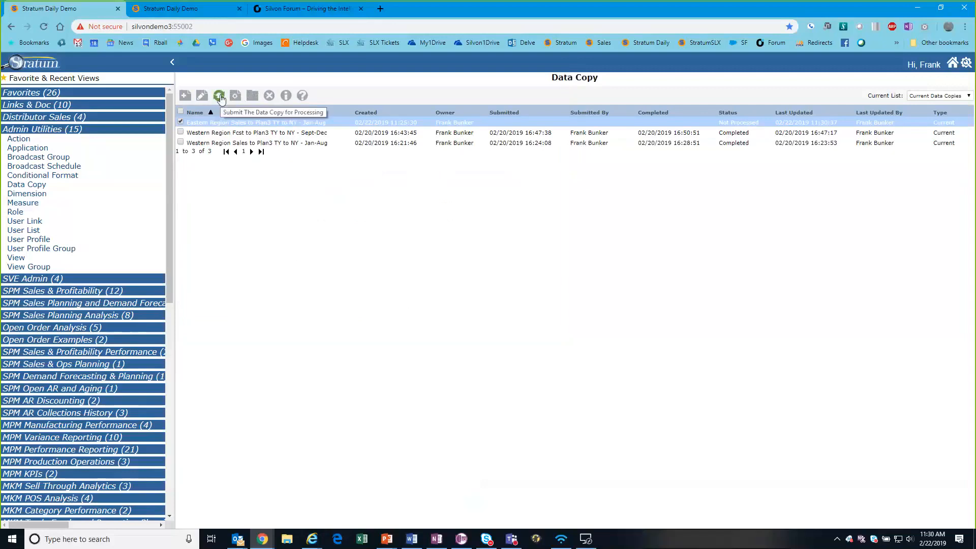
{"action": "left_click", "coordinate": [219, 96]}
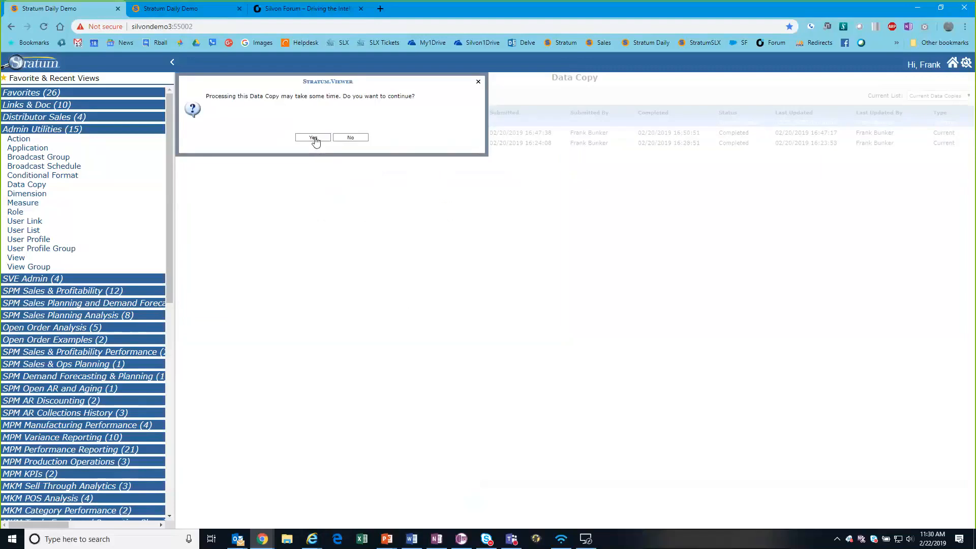
{"action": "left_click", "coordinate": [313, 138]}
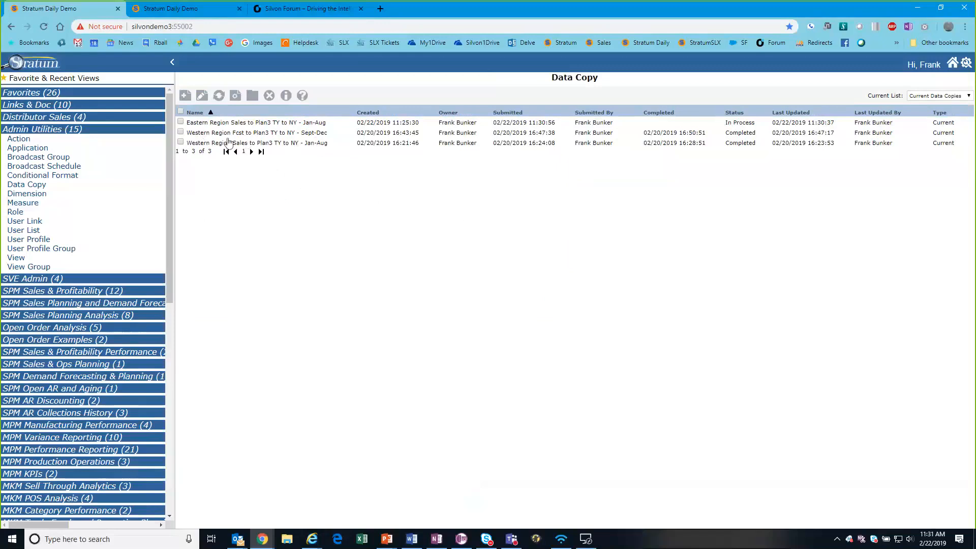
- Export the details of the "Western Region Sales to Plan3 TY to NY - Jan-Aug" data copy and open the workbook in Excel
{"action": "left_click", "coordinate": [214, 143]}
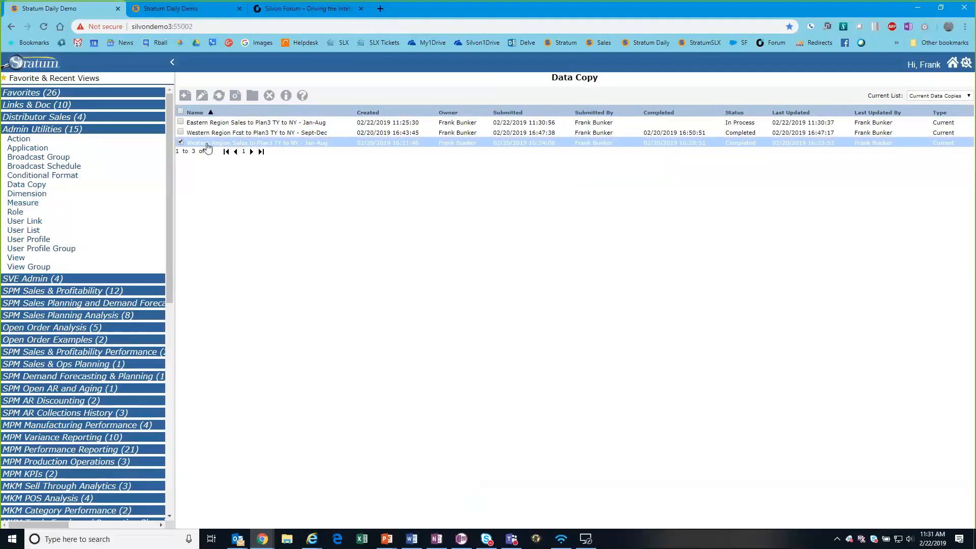
{"action": "left_click", "coordinate": [235, 96]}
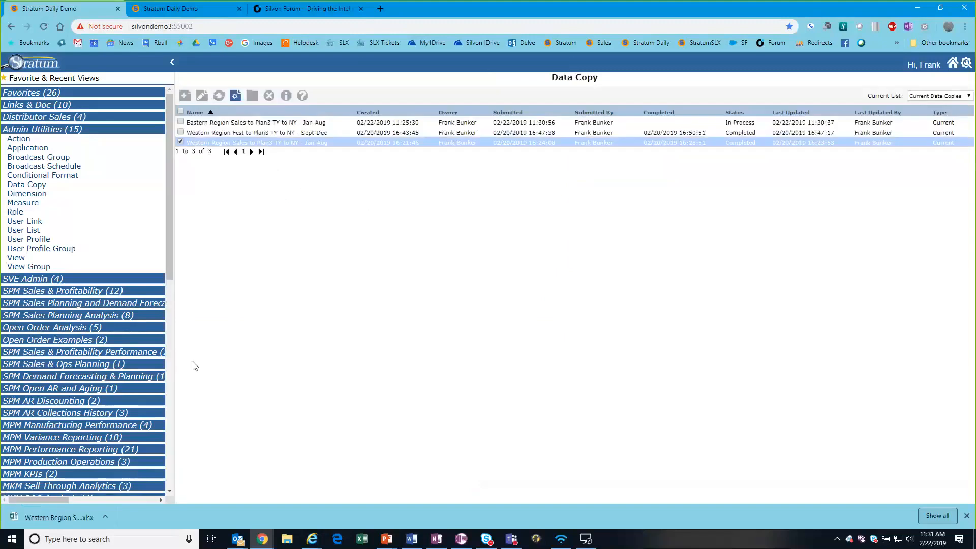
{"action": "left_click", "coordinate": [53, 518]}
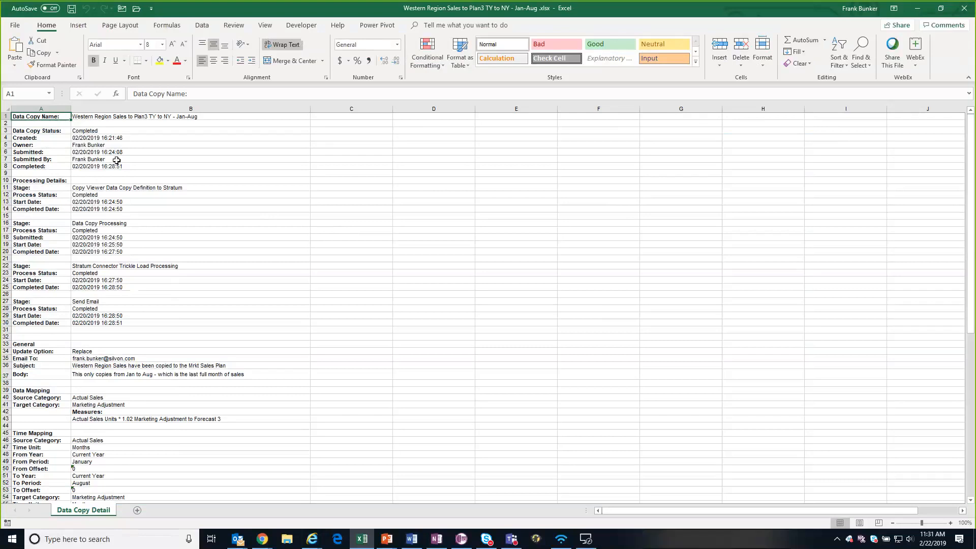
- Examine the status and processing stages in the exported Data Copy Detail sheet, including the Stratum Connector Trickle Load Processing stage
{"action": "left_click_drag", "start_coordinate": [112, 137], "coordinate": [142, 285]}
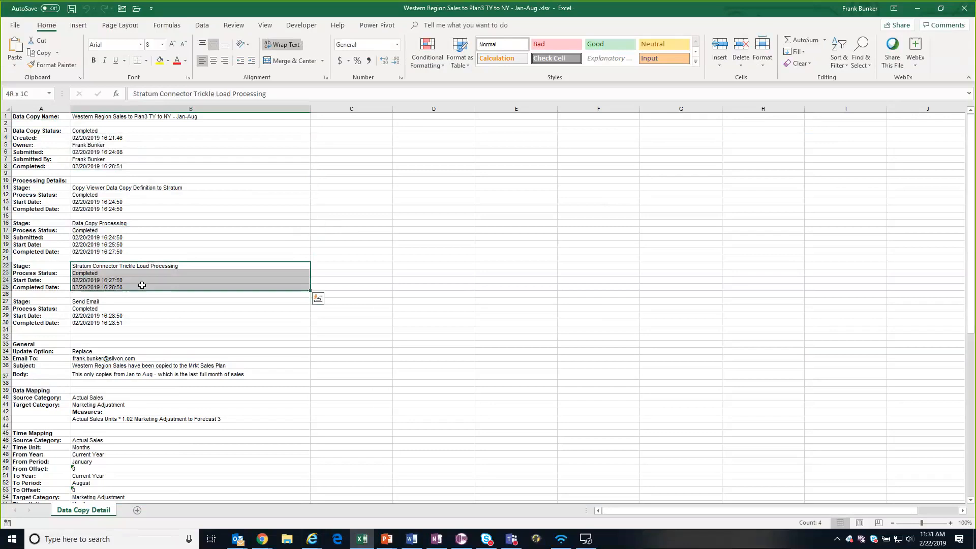
{"action": "scroll", "coordinate": [198, 325], "scroll_direction": "up", "scroll_amount": 3}
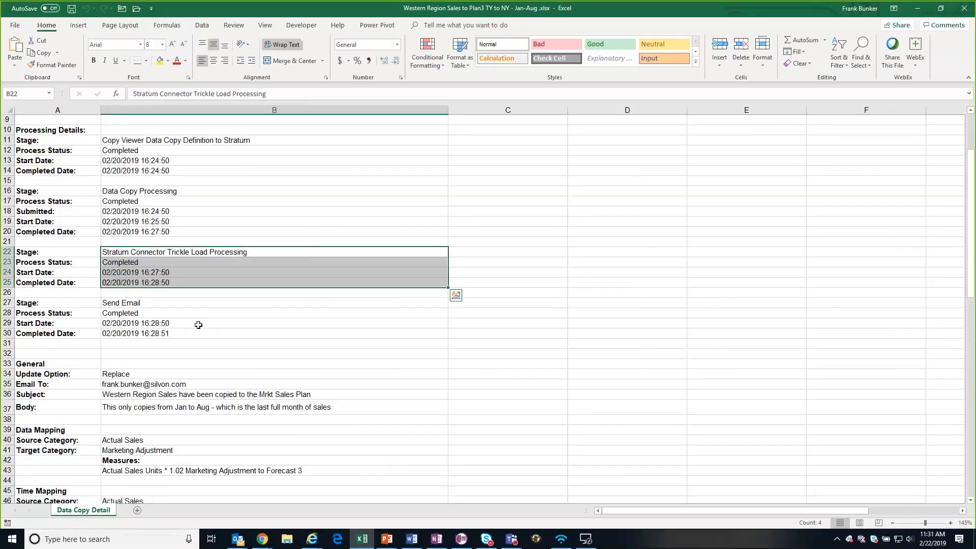
{"action": "left_click", "coordinate": [138, 253]}
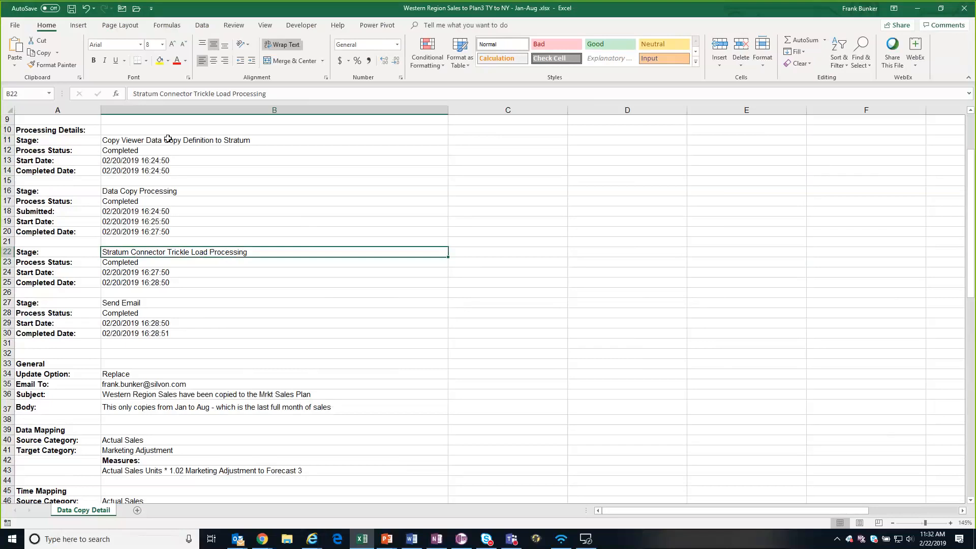
{"action": "left_click_drag", "start_coordinate": [168, 139], "coordinate": [185, 241]}
{"action": "left_click_drag", "start_coordinate": [185, 303], "coordinate": [185, 394]}
- Examine the exported update option, measure mapping, time mapping, bucket mapping and Region filter, and close the workbook
{"action": "left_click", "coordinate": [140, 382]}
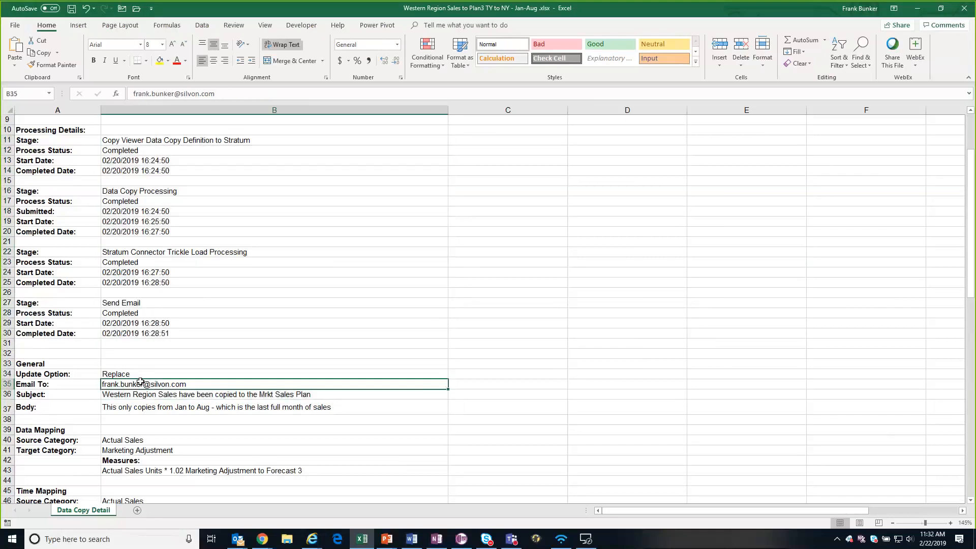
{"action": "left_click", "coordinate": [142, 376]}
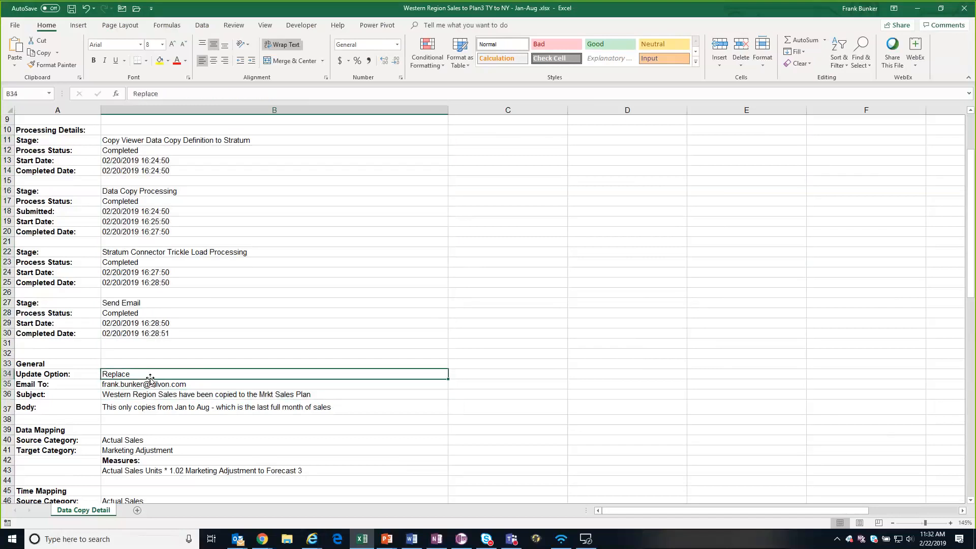
{"action": "left_click", "coordinate": [138, 473]}
{"action": "scroll", "coordinate": [252, 442], "scroll_direction": "down", "scroll_amount": 6}
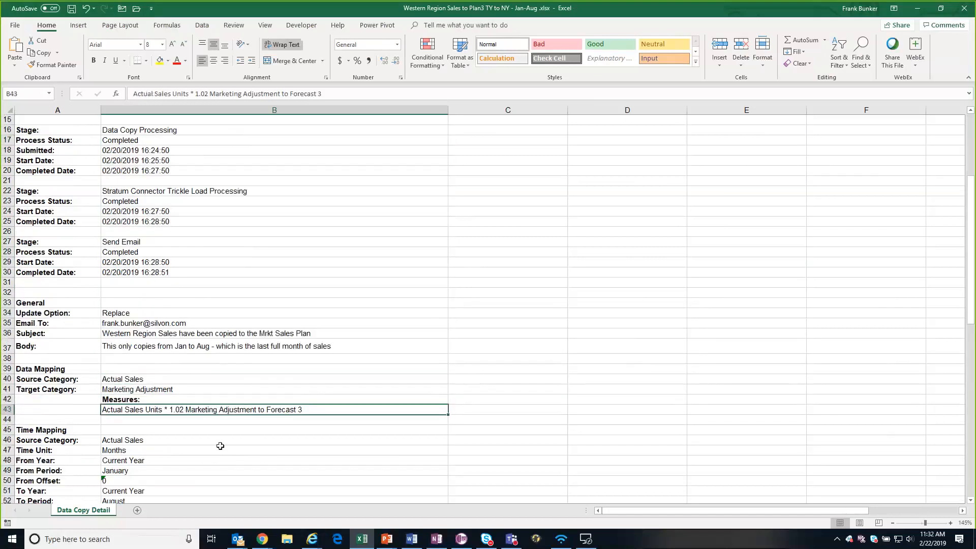
{"action": "scroll", "coordinate": [226, 445], "scroll_direction": "down", "scroll_amount": 8}
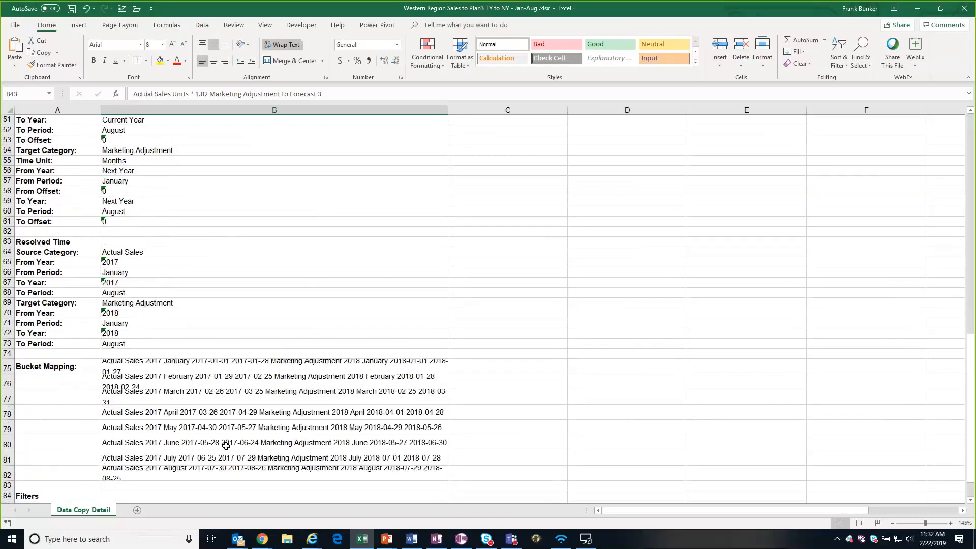
{"action": "scroll", "coordinate": [226, 446], "scroll_direction": "down", "scroll_amount": 4}
{"action": "left_click", "coordinate": [264, 394]}
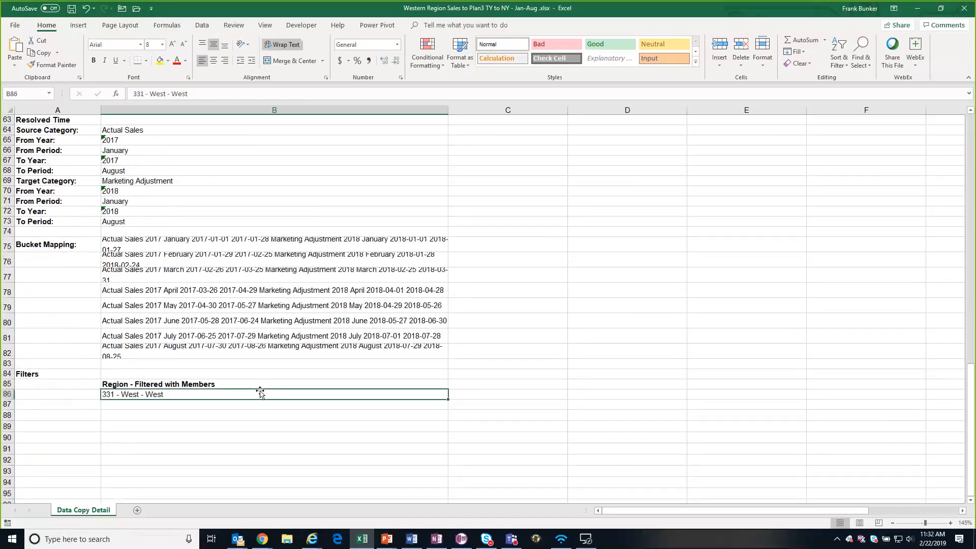
{"action": "scroll", "coordinate": [265, 394], "scroll_direction": "up", "scroll_amount": 4}
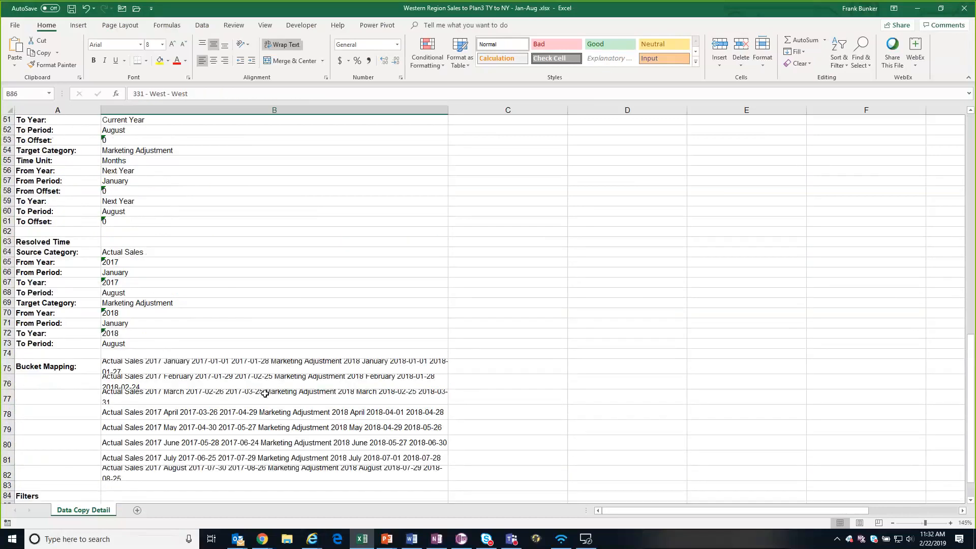
{"action": "scroll", "coordinate": [265, 394], "scroll_direction": "up", "scroll_amount": 17}
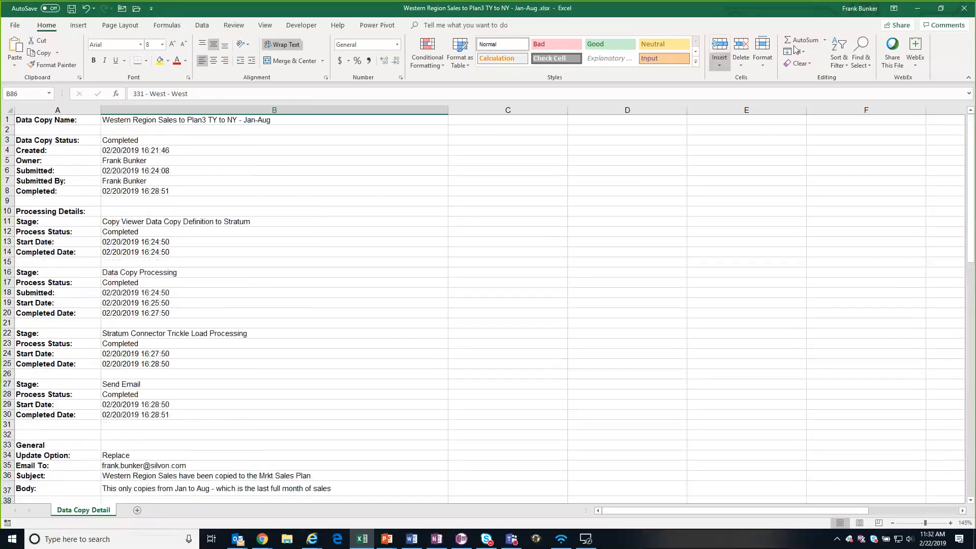
{"action": "left_click", "coordinate": [964, 11]}
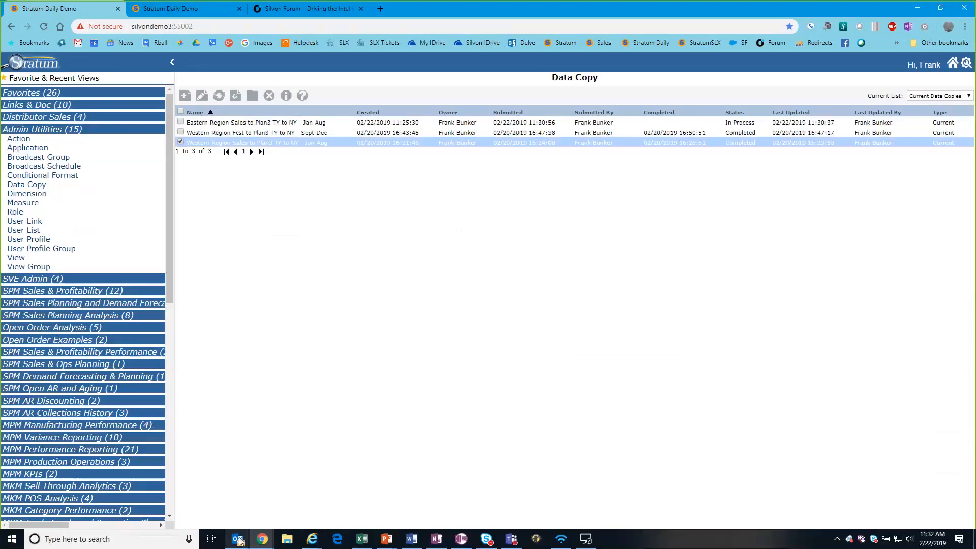
- Return the second Stratum session from the Sales Plan Input view to its home page and expand the Favorites views
{"action": "left_click", "coordinate": [190, 9]}
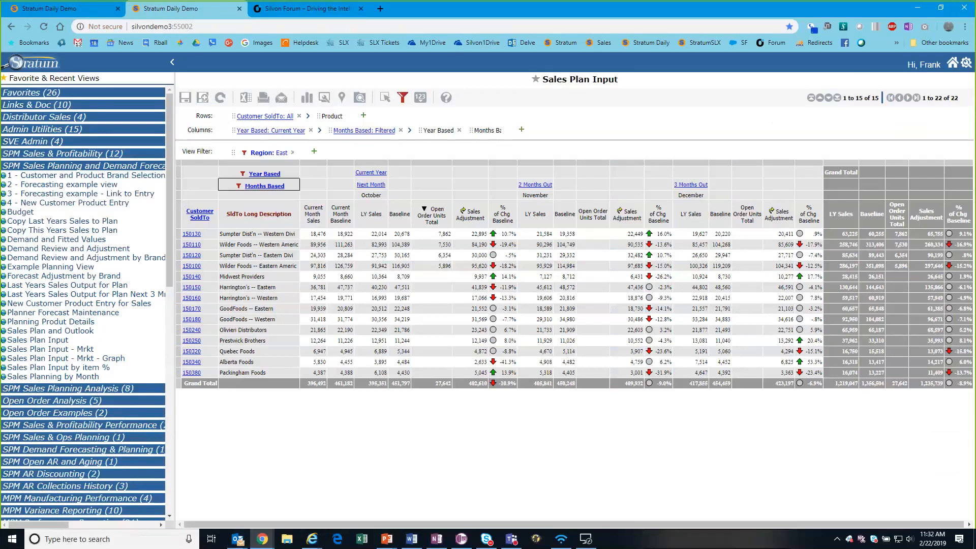
{"action": "left_click", "coordinate": [958, 66]}
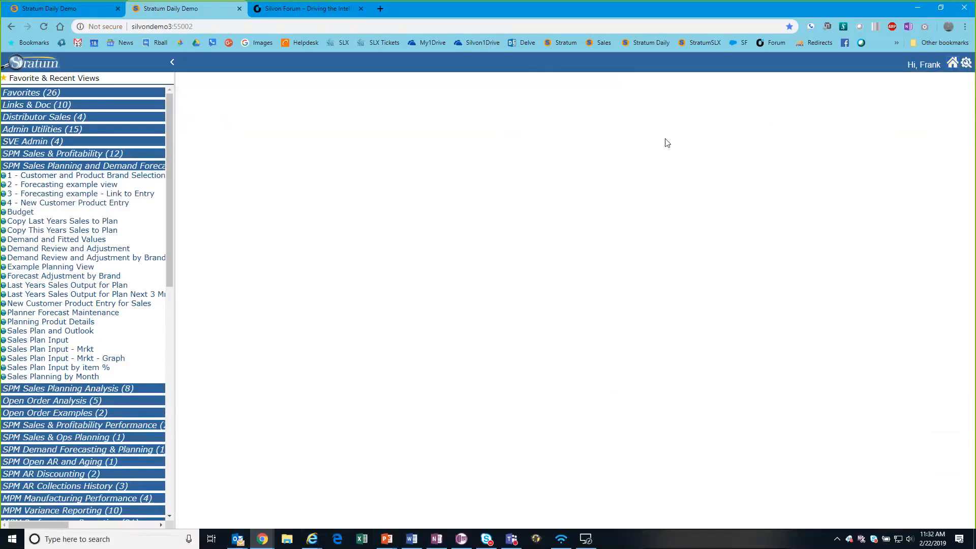
{"action": "left_click", "coordinate": [28, 166]}
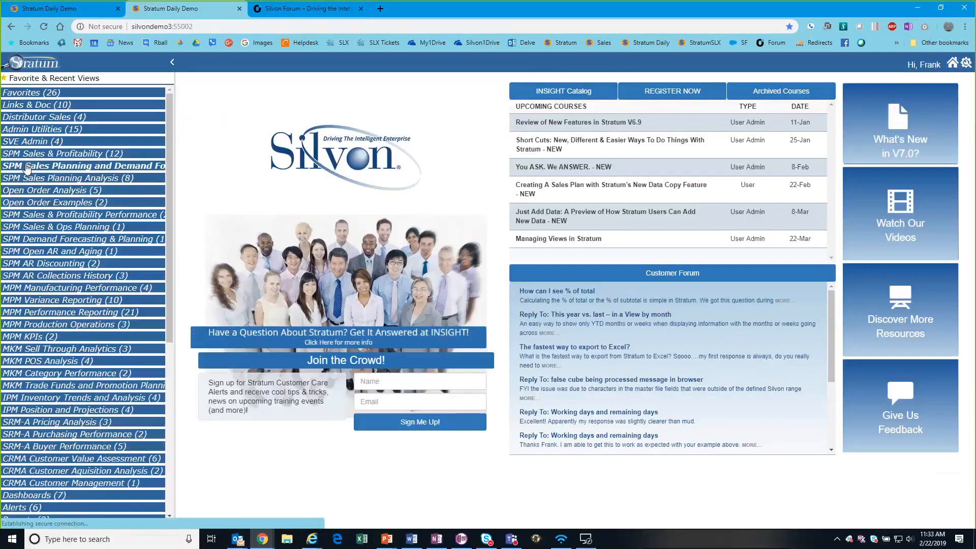
{"action": "left_click", "coordinate": [29, 93]}
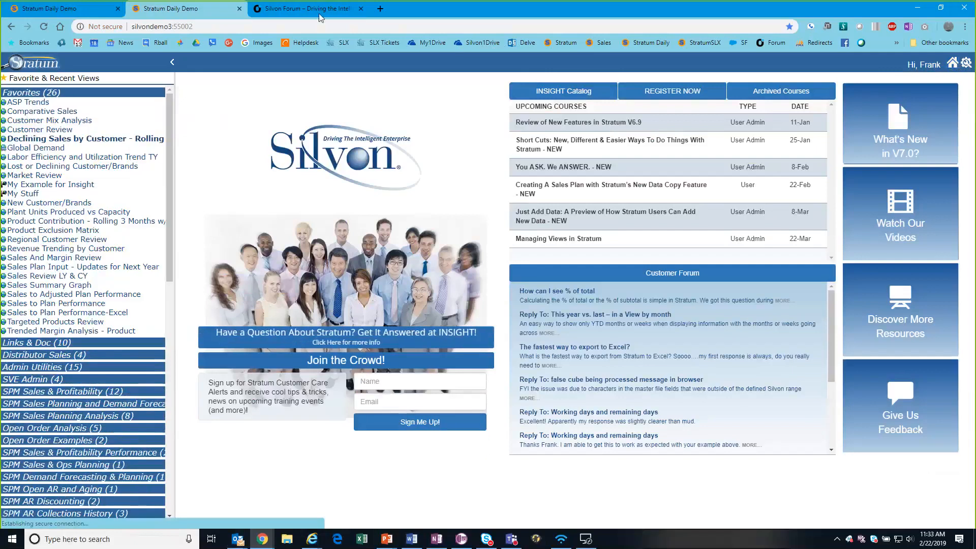
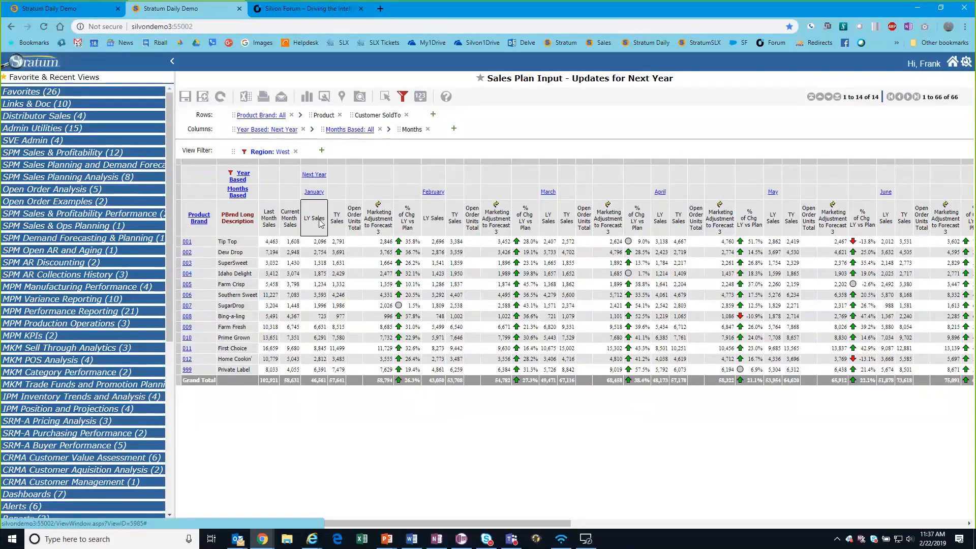
- Examine the expression behind the LY Sales column, covering its year-level and individual-month parts, and close it without changes
{"action": "left_click", "coordinate": [320, 223]}
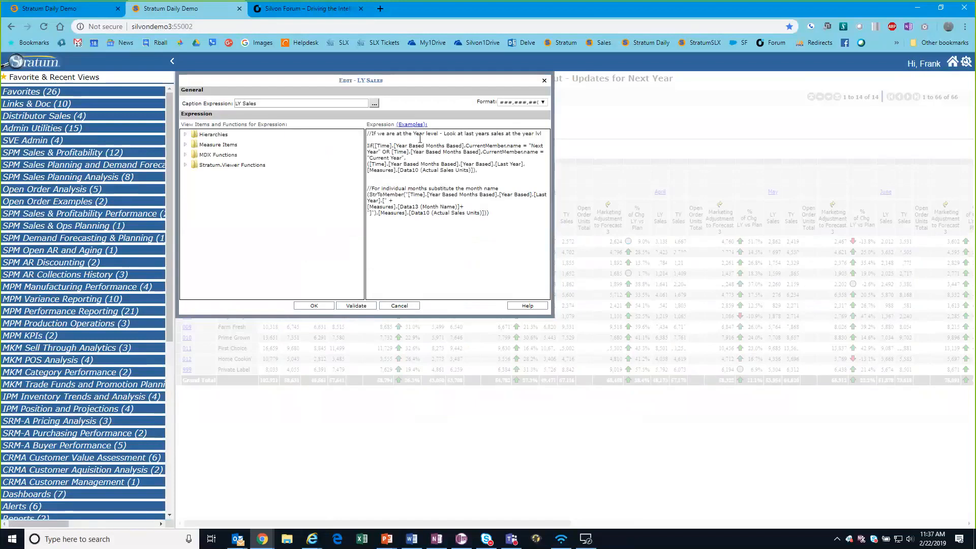
{"action": "left_click", "coordinate": [368, 133]}
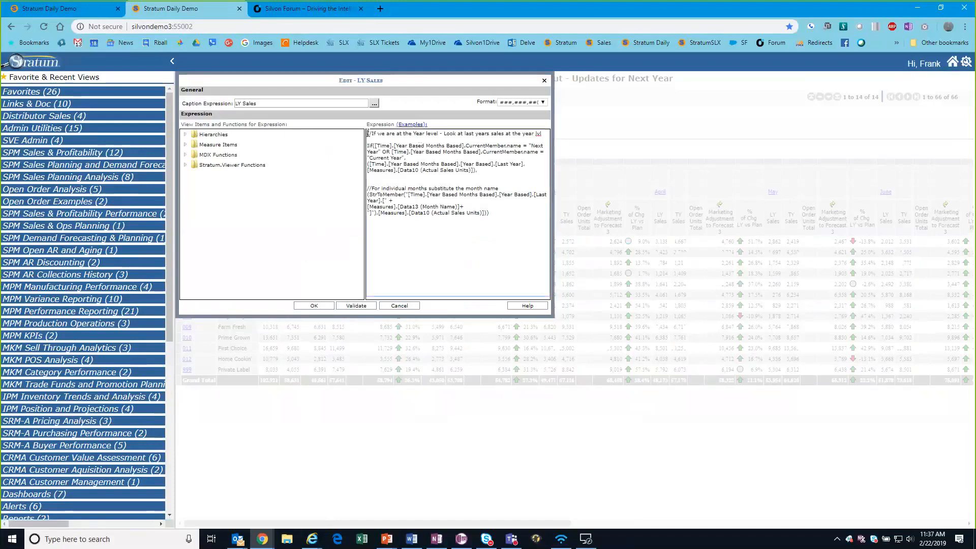
{"action": "left_click_drag", "start_coordinate": [367, 133], "coordinate": [494, 227]}
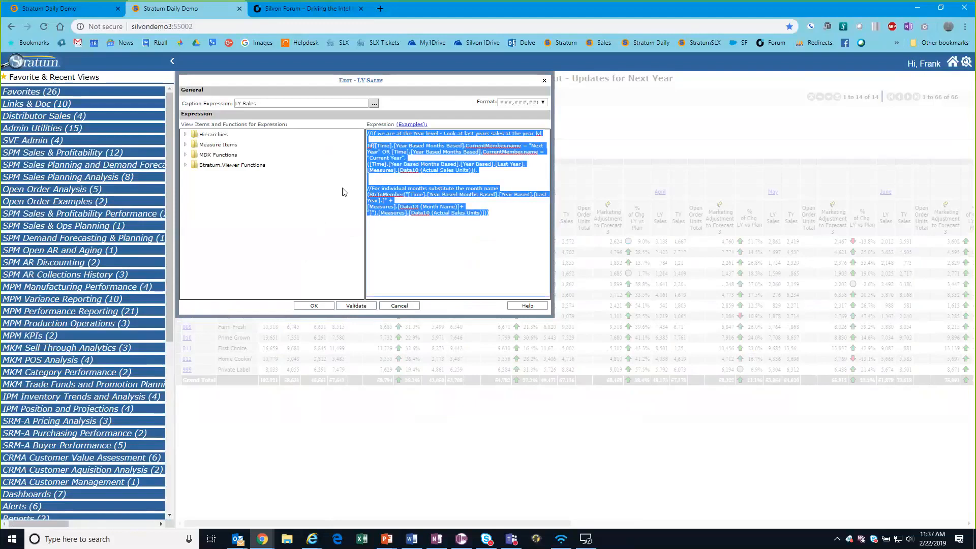
{"action": "left_click", "coordinate": [322, 166]}
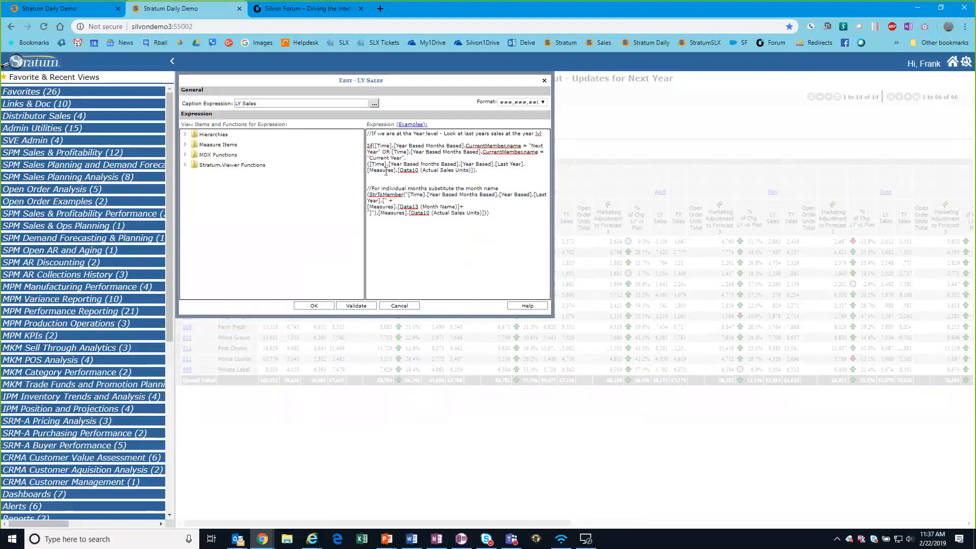
{"action": "left_click", "coordinate": [405, 196]}
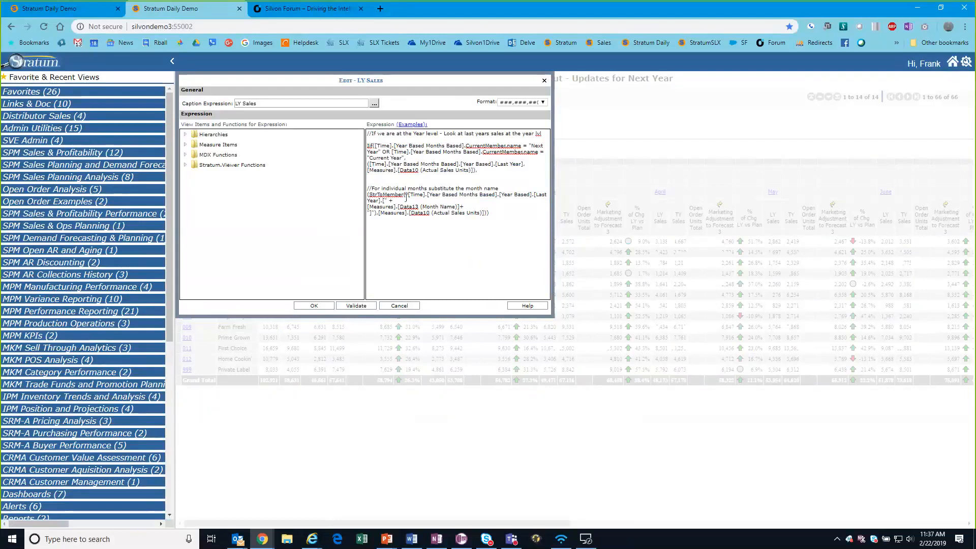
{"action": "left_click", "coordinate": [495, 212]}
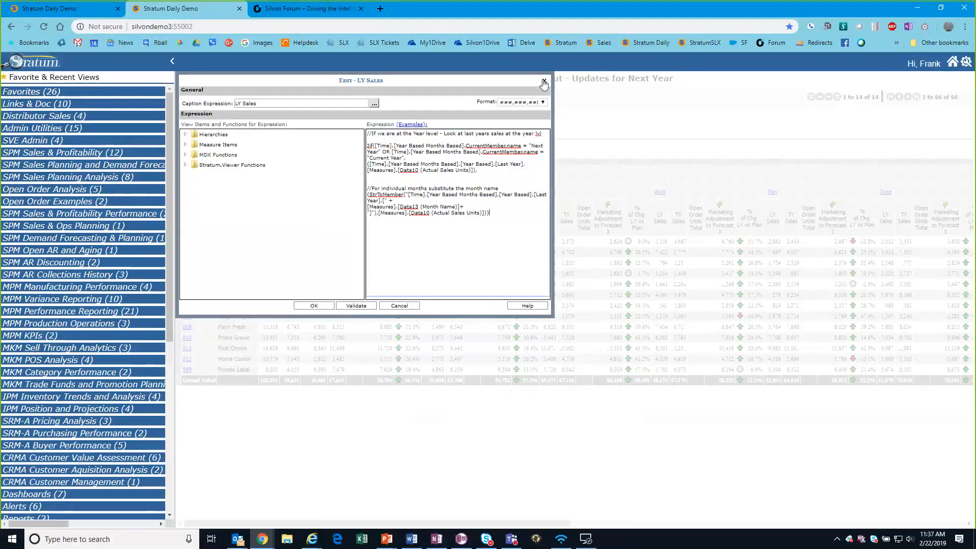
{"action": "left_click_drag", "start_coordinate": [538, 81], "coordinate": [384, 134]}
{"action": "left_click", "coordinate": [399, 306]}
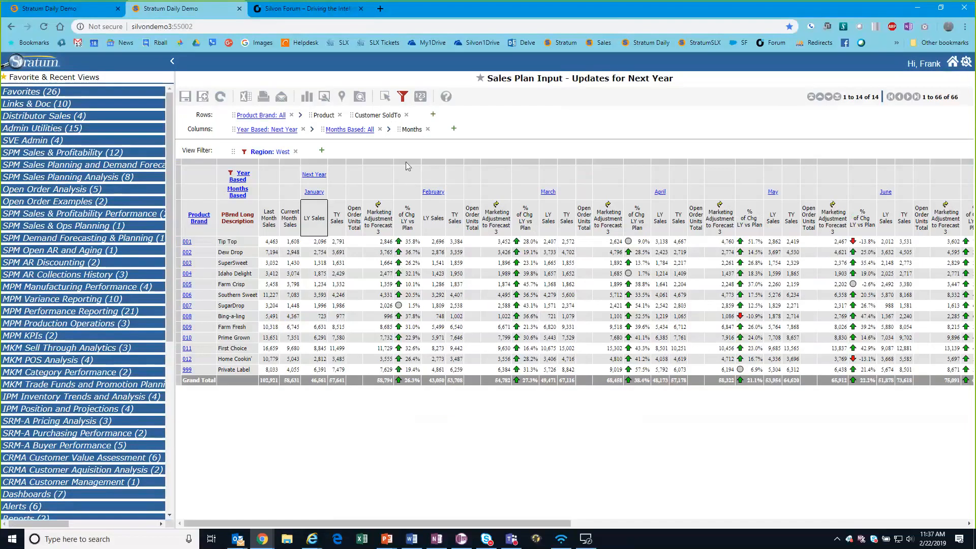
- Highlight the January columns from LY Sales through % of Chg LY vs Plan to review them, and clear the highlight
{"action": "left_click", "coordinate": [407, 166]}
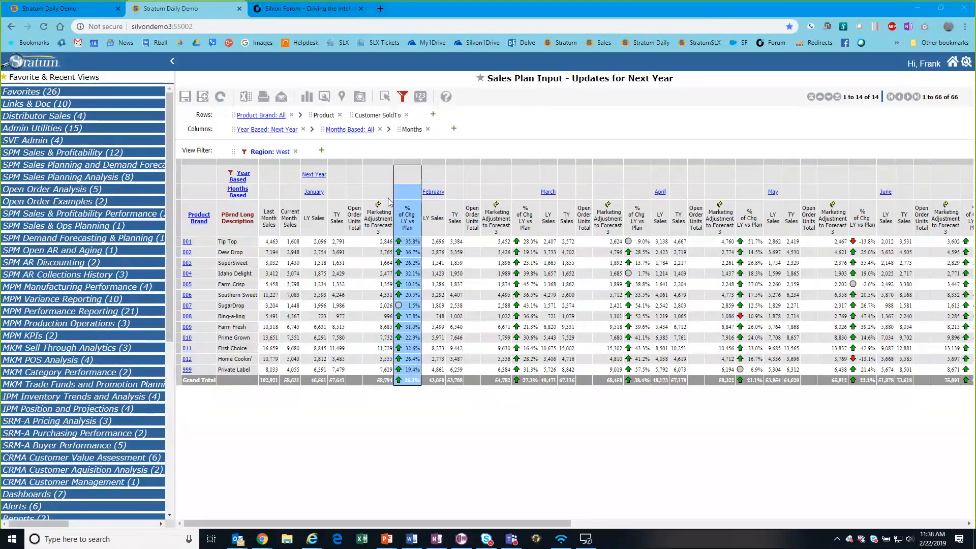
{"action": "mouse_move", "coordinate": [412, 246]}
{"action": "left_click", "coordinate": [318, 166]}
{"action": "left_click_drag", "start_coordinate": [367, 165], "coordinate": [409, 165]}
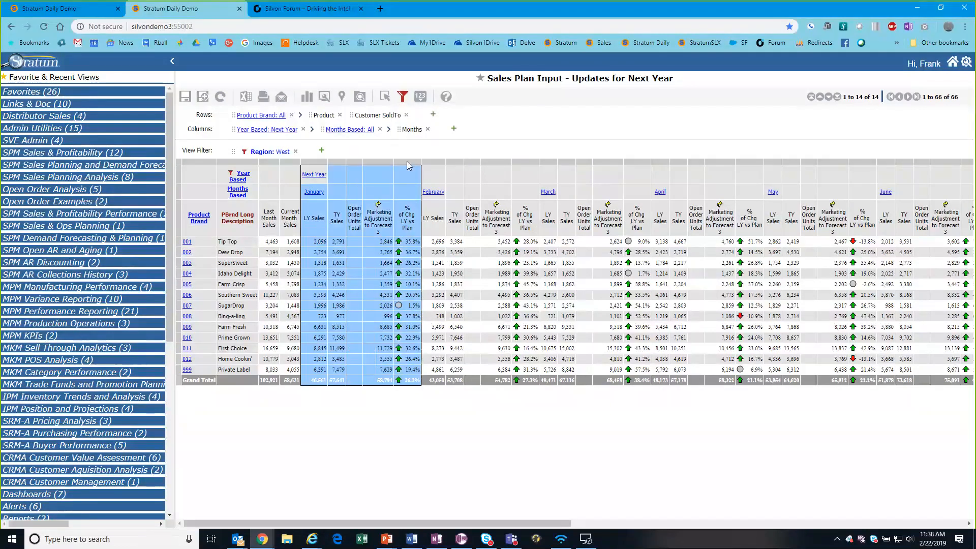
{"action": "left_click", "coordinate": [457, 195]}
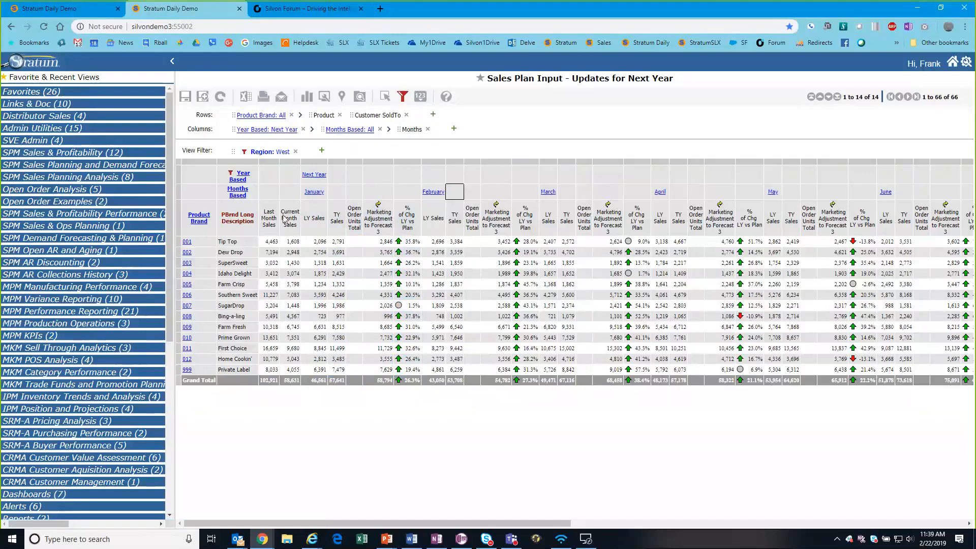
- Run the Sales Plan Input view from the SPM Sales Planning and Demand Forecasting group for the West region
{"action": "left_click", "coordinate": [79, 8]}
{"action": "left_click", "coordinate": [153, 16]}
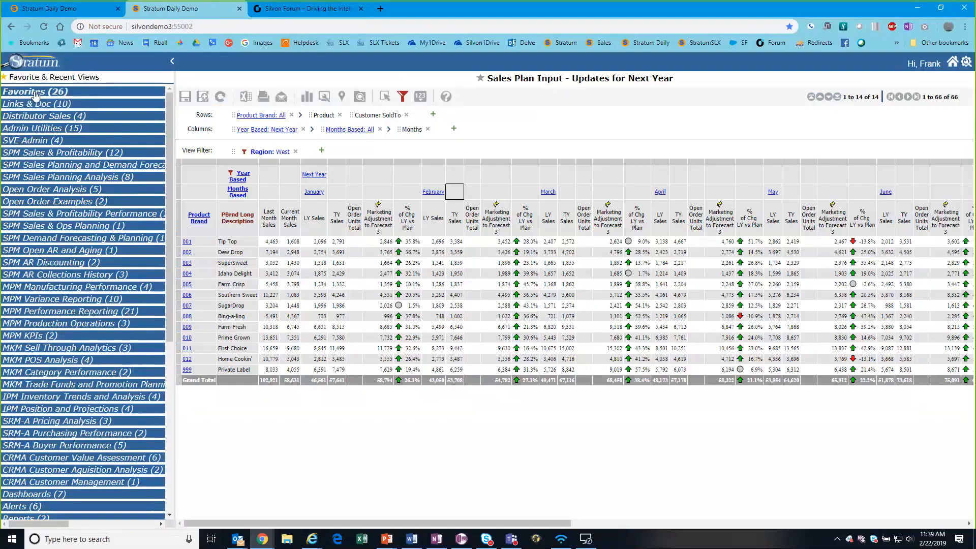
{"action": "left_click", "coordinate": [74, 165]}
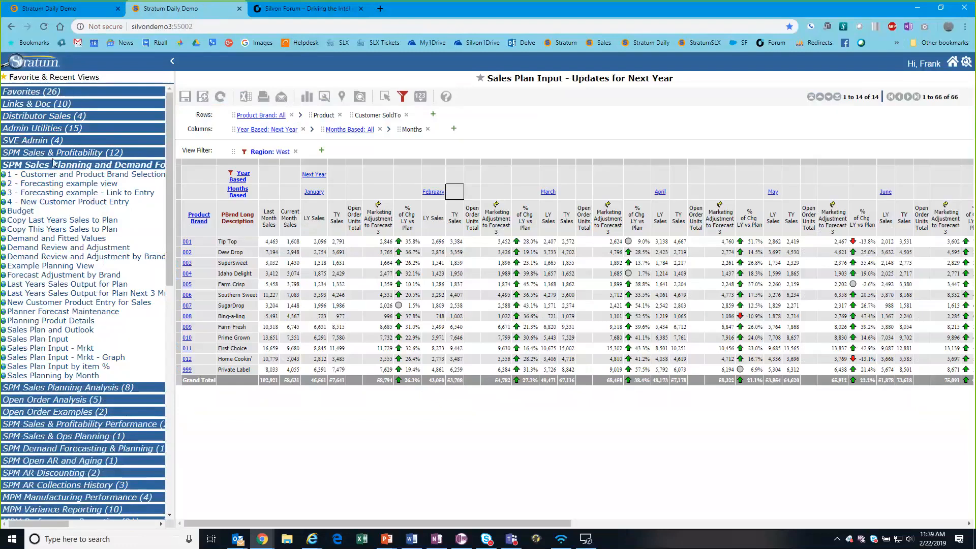
{"action": "left_click", "coordinate": [54, 341]}
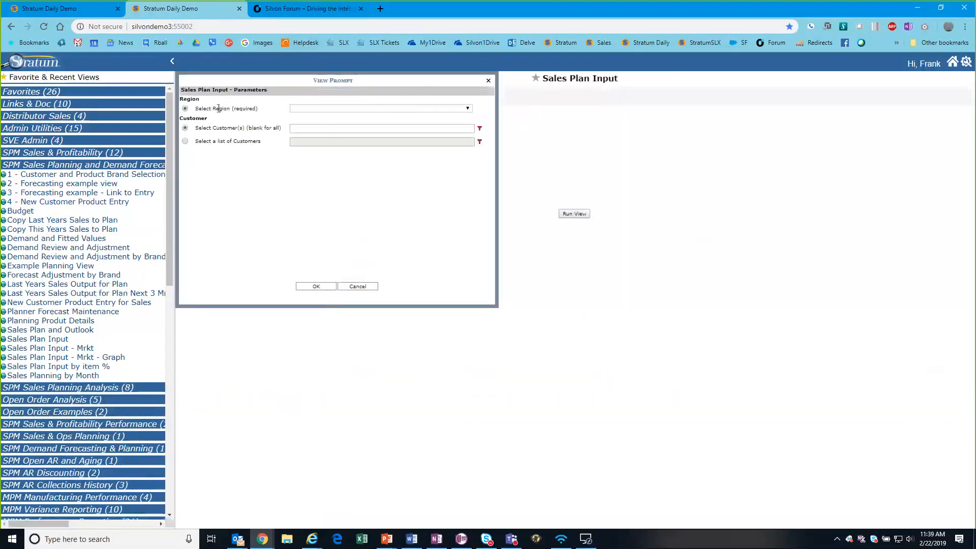
{"action": "left_click", "coordinate": [466, 109]}
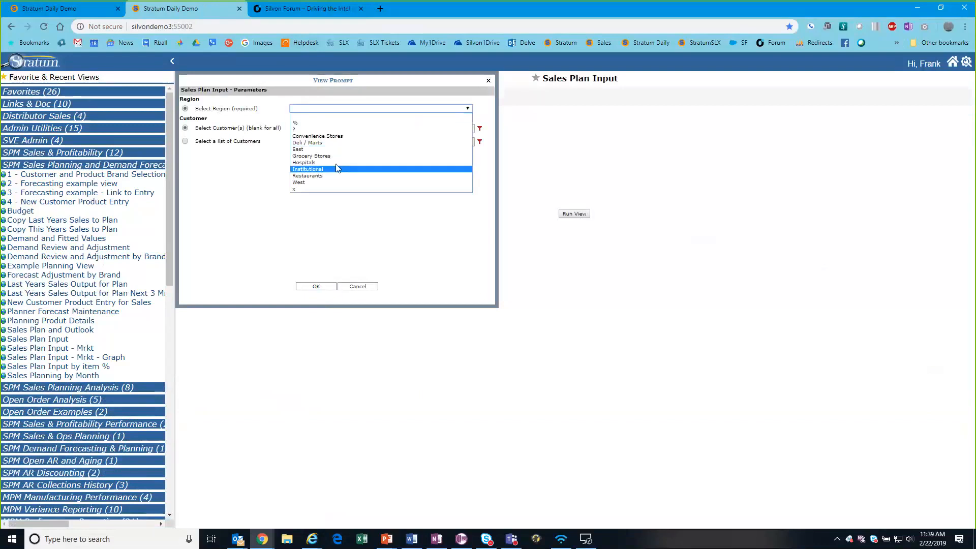
{"action": "left_click", "coordinate": [316, 182]}
{"action": "left_click", "coordinate": [326, 288]}
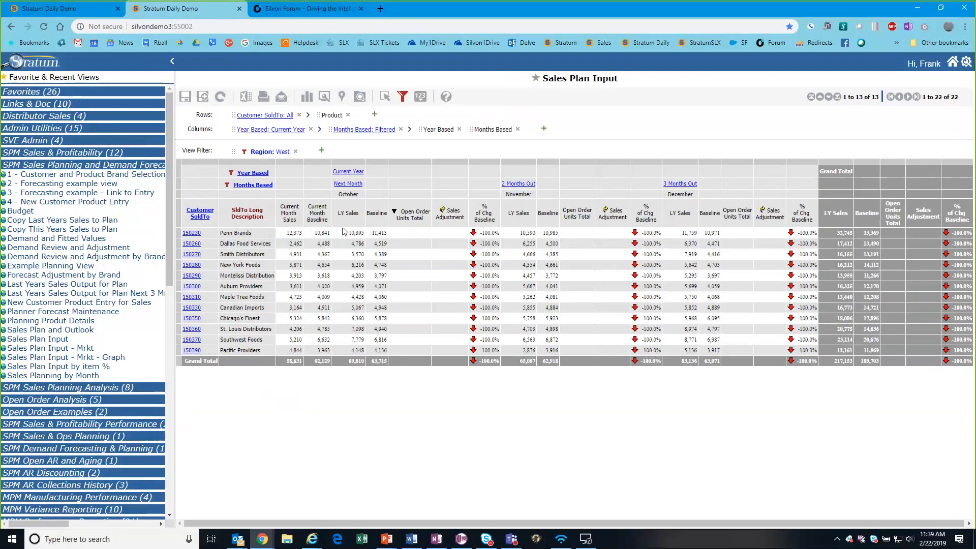
- Examine the filter expression on the Months Based column dimension and close it without changes
{"action": "left_click", "coordinate": [227, 185]}
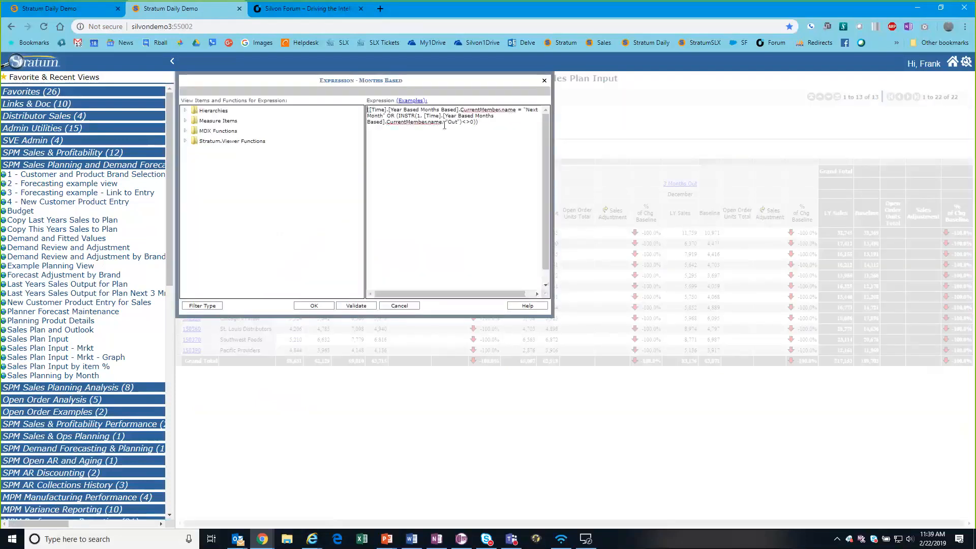
{"action": "key", "text": "ctrl+a"}
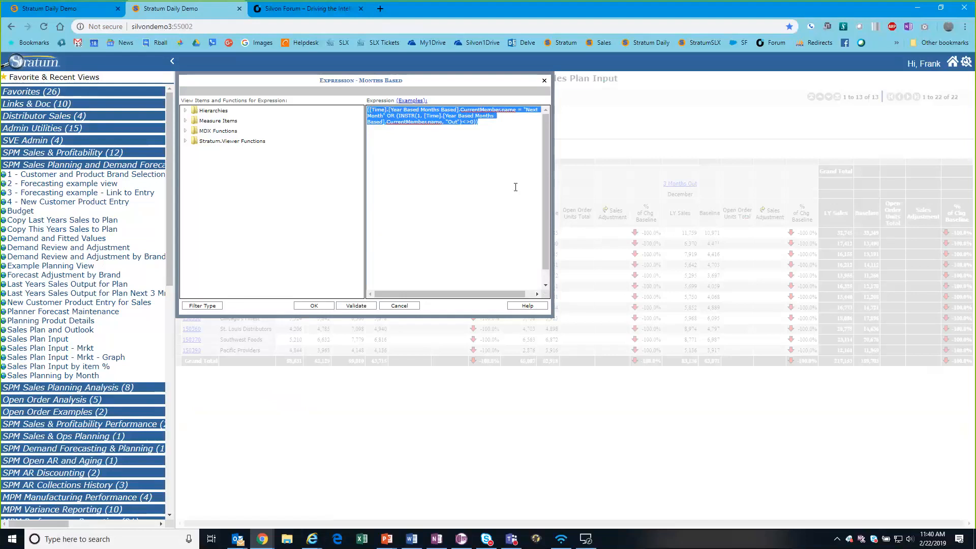
{"action": "left_click", "coordinate": [544, 82]}
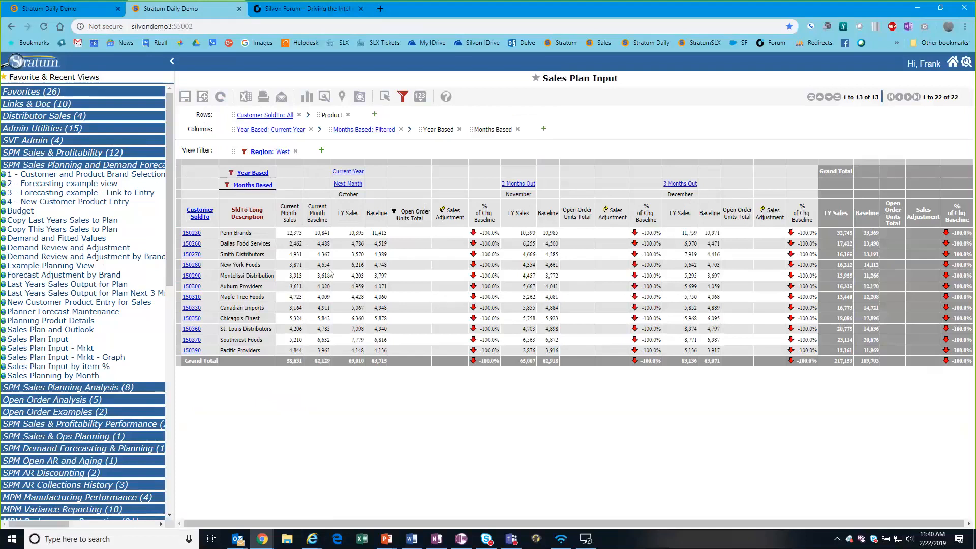
- Examine the Current Month Sales column's expression at an enlarged page size and close it without changes
{"action": "left_click", "coordinate": [299, 164]}
{"action": "left_click", "coordinate": [313, 164]}
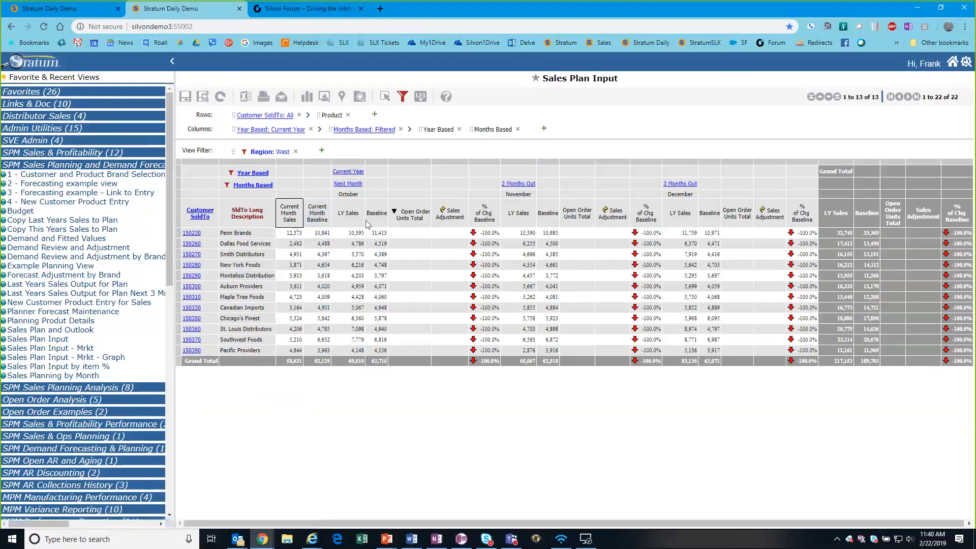
{"action": "left_click", "coordinate": [292, 234]}
{"action": "left_click", "coordinate": [294, 214]}
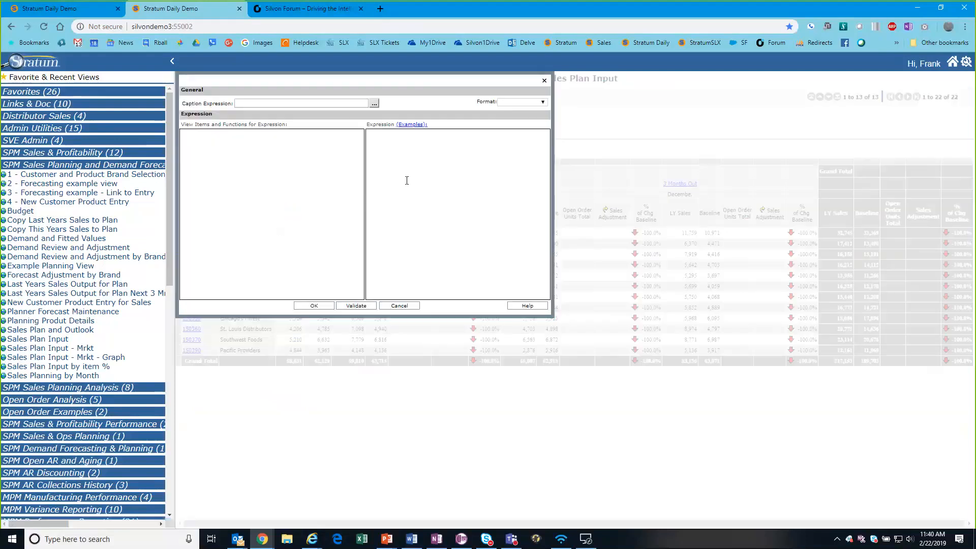
{"action": "left_click_drag", "start_coordinate": [368, 134], "coordinate": [413, 141]}
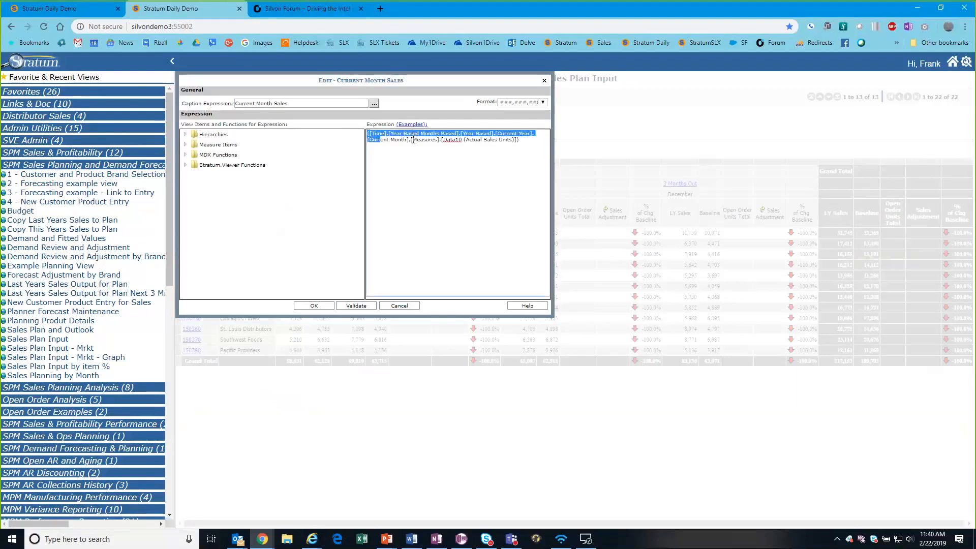
{"action": "left_click_drag", "start_coordinate": [525, 194], "coordinate": [524, 194]}
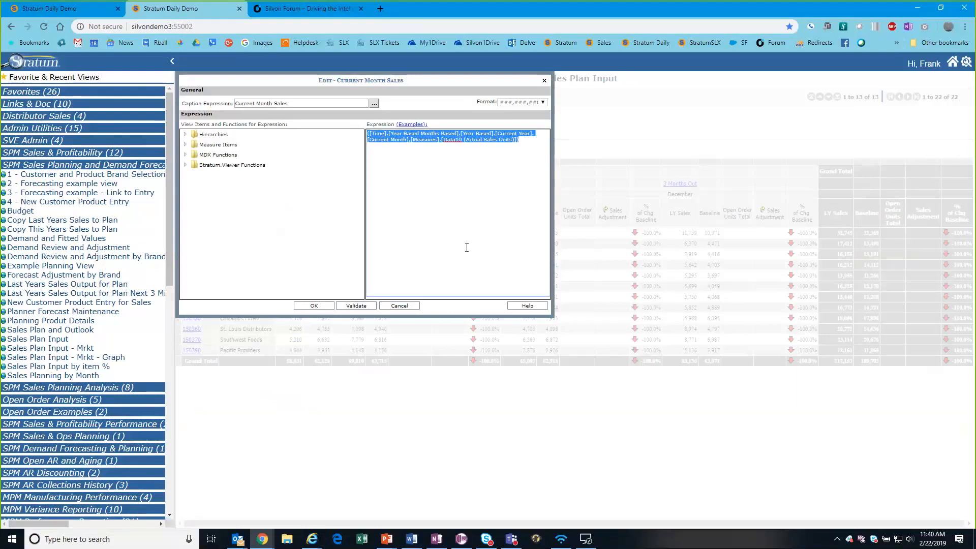
{"action": "key", "text": "ctrl+plus"}
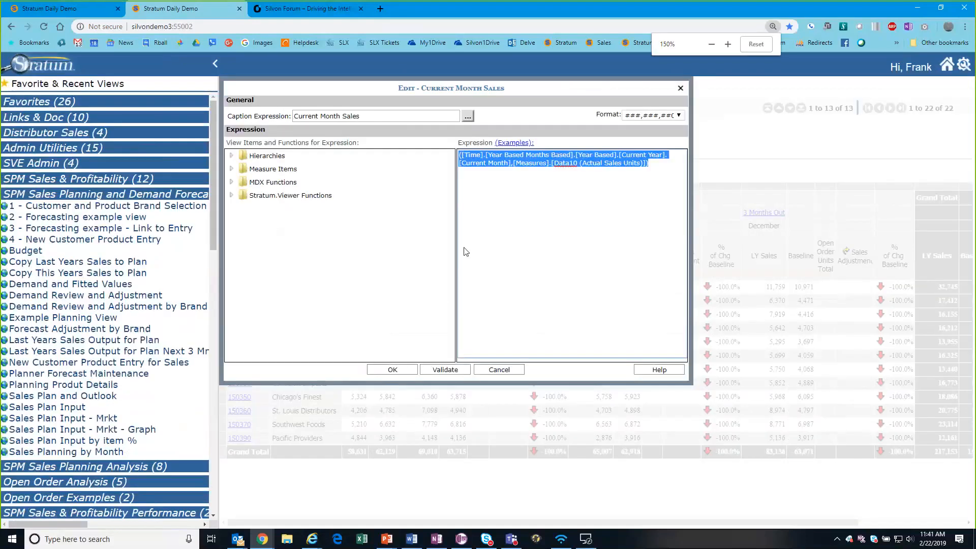
{"action": "key", "text": "ctrl+plus"}
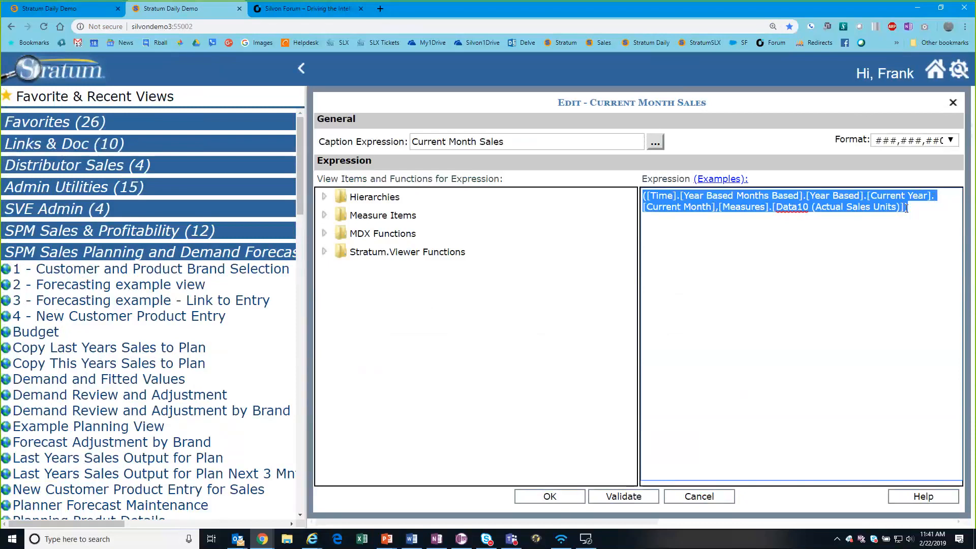
{"action": "left_click", "coordinate": [953, 103]}
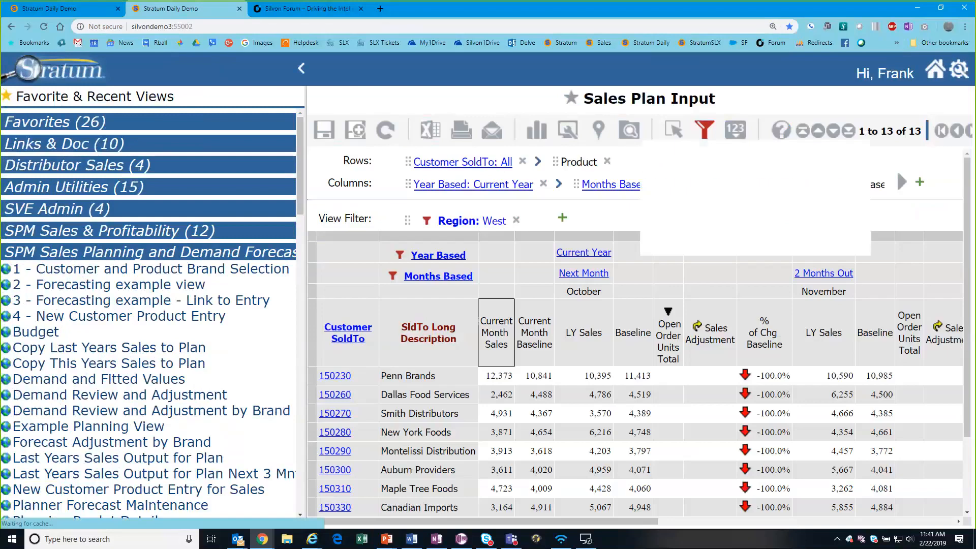
- Hide the favorites pane and select the Current Month Sales measure item in the View Explorer
{"action": "left_click", "coordinate": [42, 72]}
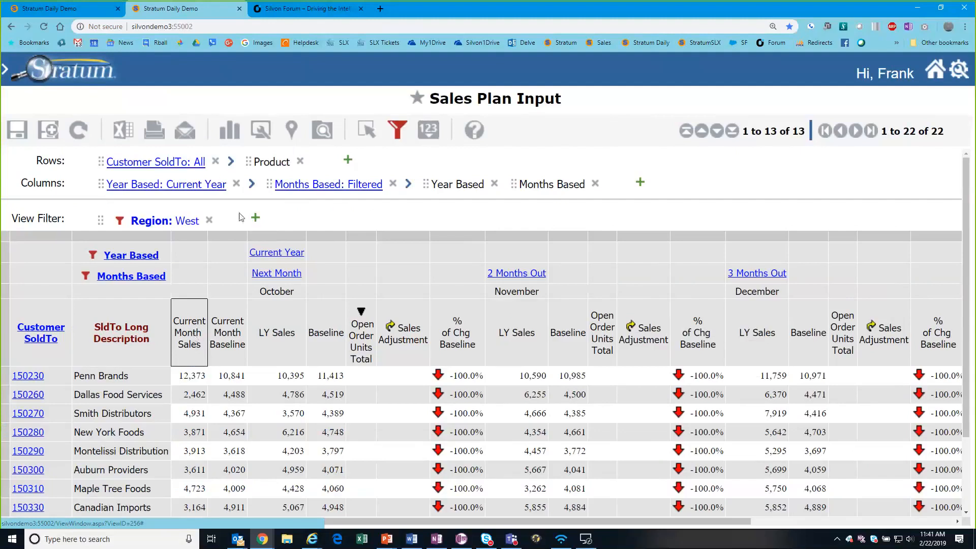
{"action": "left_click", "coordinate": [322, 130]}
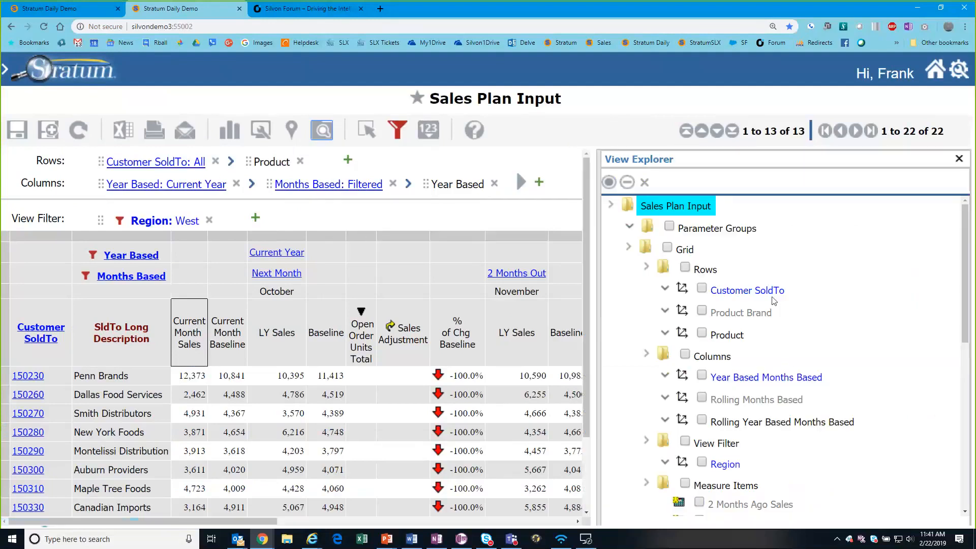
{"action": "left_click_drag", "start_coordinate": [969, 292], "coordinate": [970, 345]}
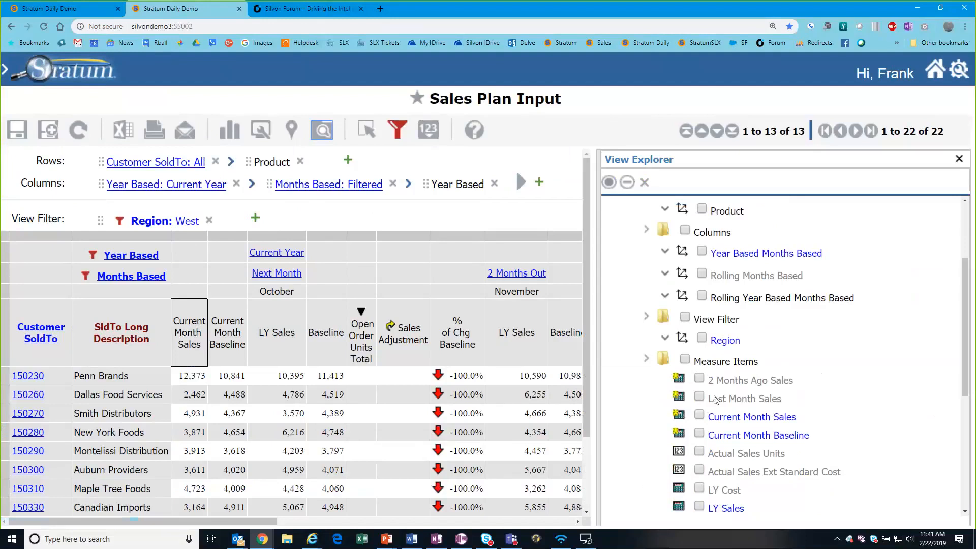
{"action": "left_click", "coordinate": [749, 419]}
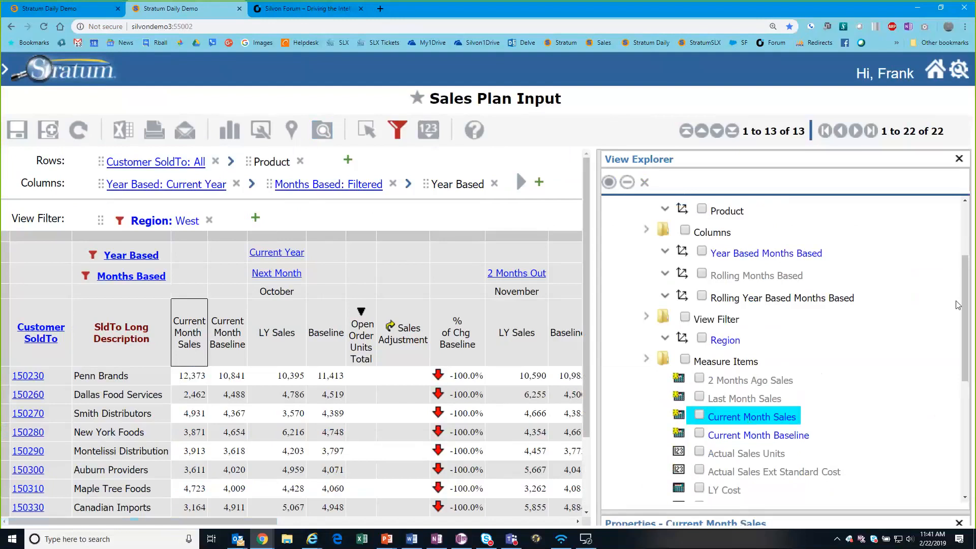
- Look through the remaining measure items in the View Explorer and reset the page zoom
{"action": "left_click_drag", "start_coordinate": [969, 348], "coordinate": [969, 459]}
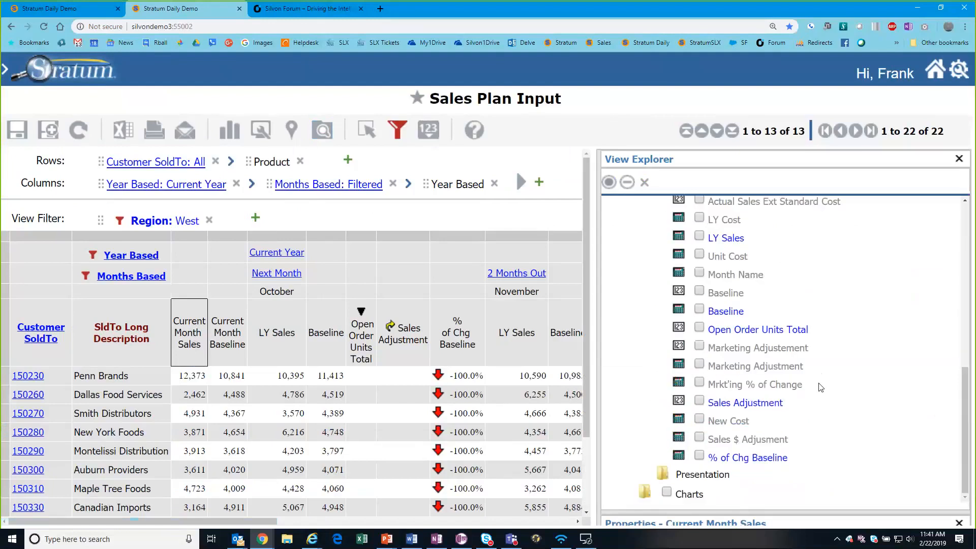
{"action": "key", "text": "ctrl+plus"}
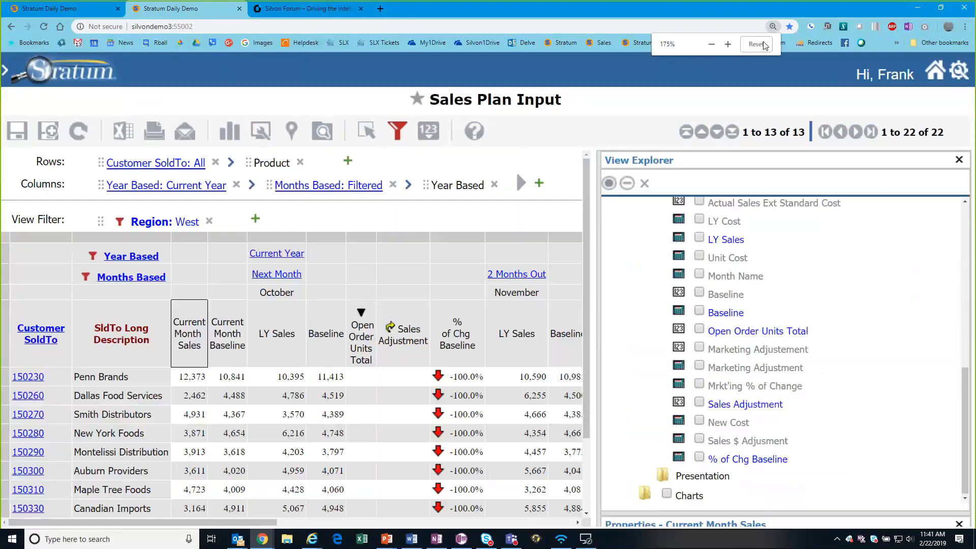
{"action": "left_click", "coordinate": [757, 45]}
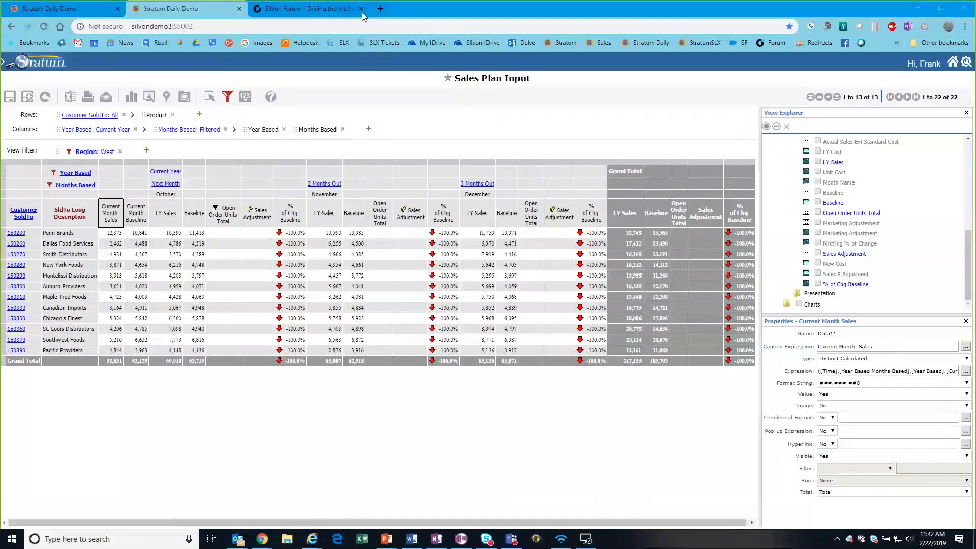
- Switch to Outlook, move the "Eastern Region Sales have been copied to the Mrkt Sales Plan" email to the Data Copy folder and open that folder
{"action": "key", "text": "alt+Tab"}
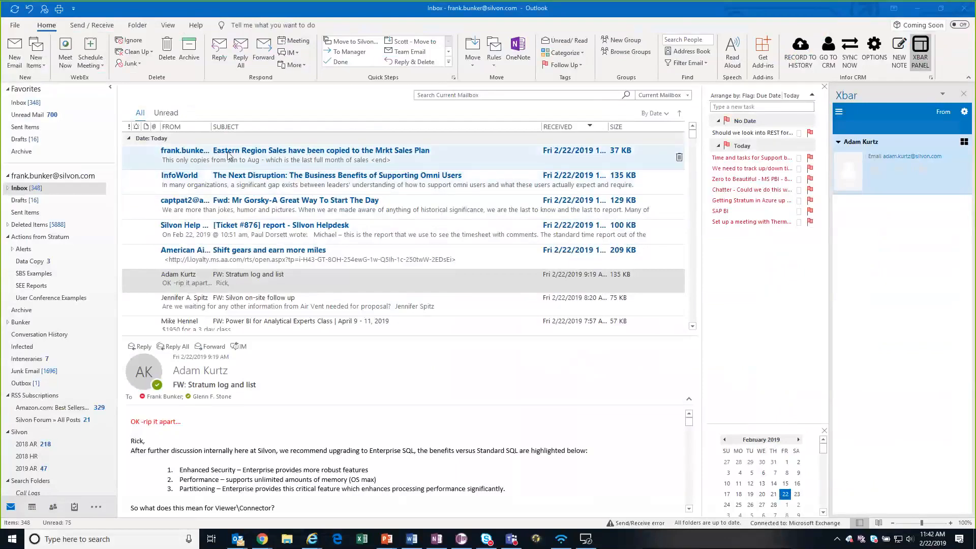
{"action": "left_click_drag", "start_coordinate": [228, 154], "coordinate": [34, 265]}
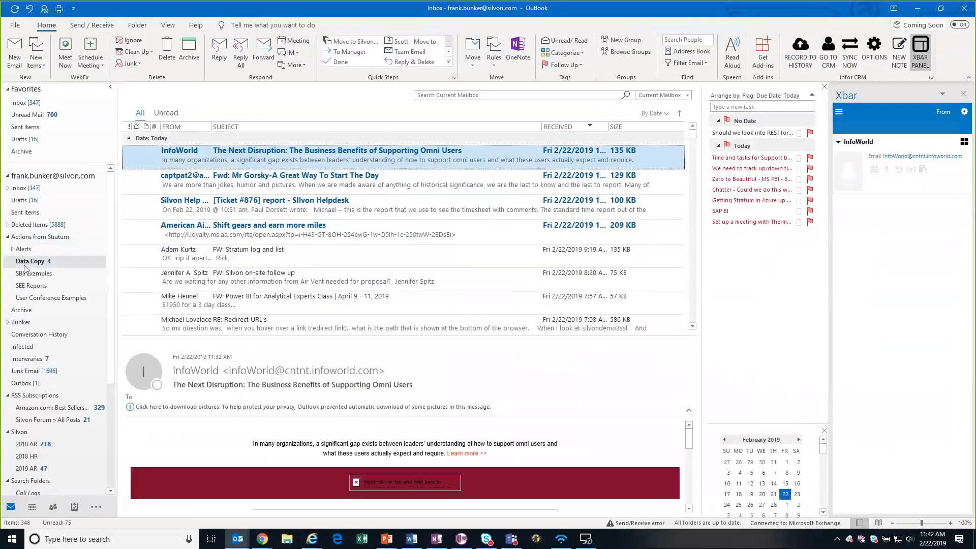
{"action": "left_click", "coordinate": [25, 262]}
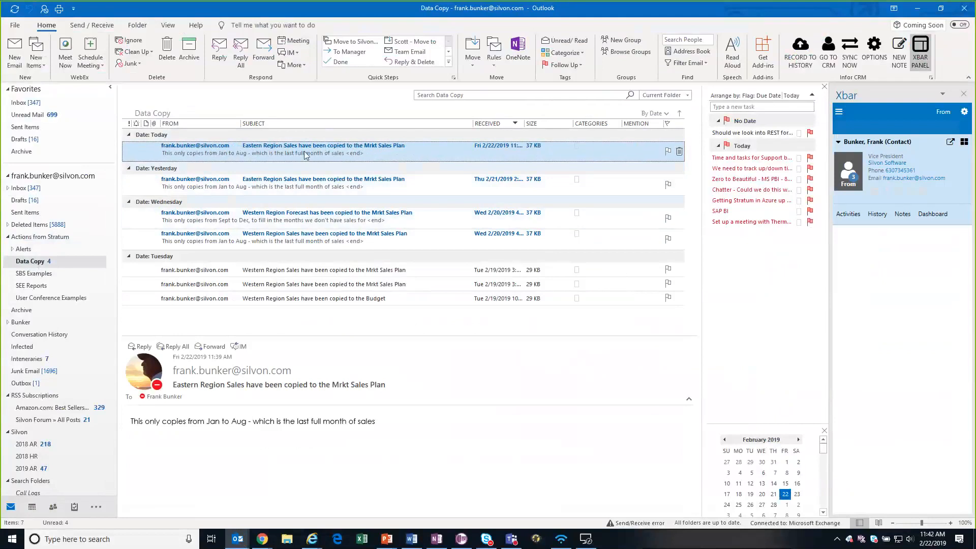
- Switch back to Stratum and run the "Sales Plan Input - Updates for Next Year" view for the East region
{"action": "key", "text": "alt+Tab"}
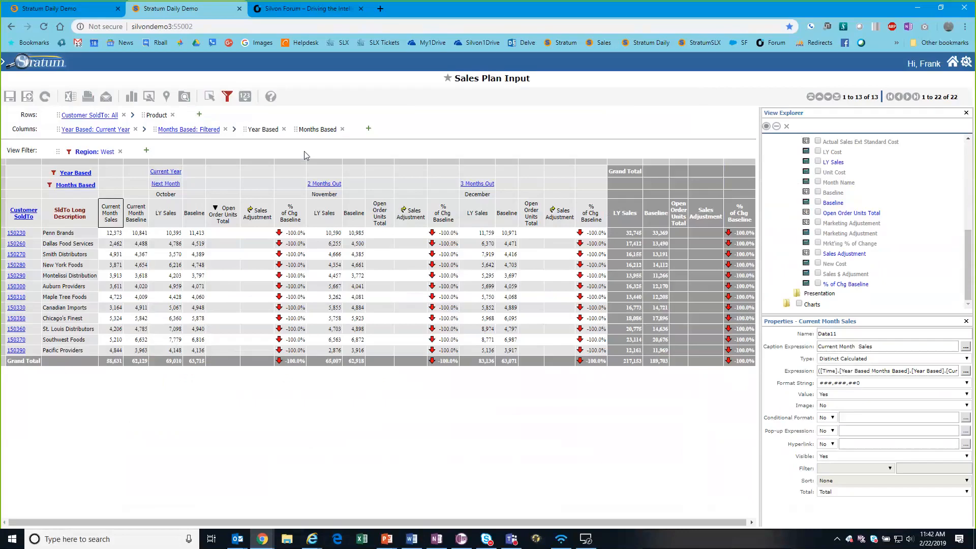
{"action": "left_click", "coordinate": [43, 61]}
{"action": "left_click", "coordinate": [39, 165]}
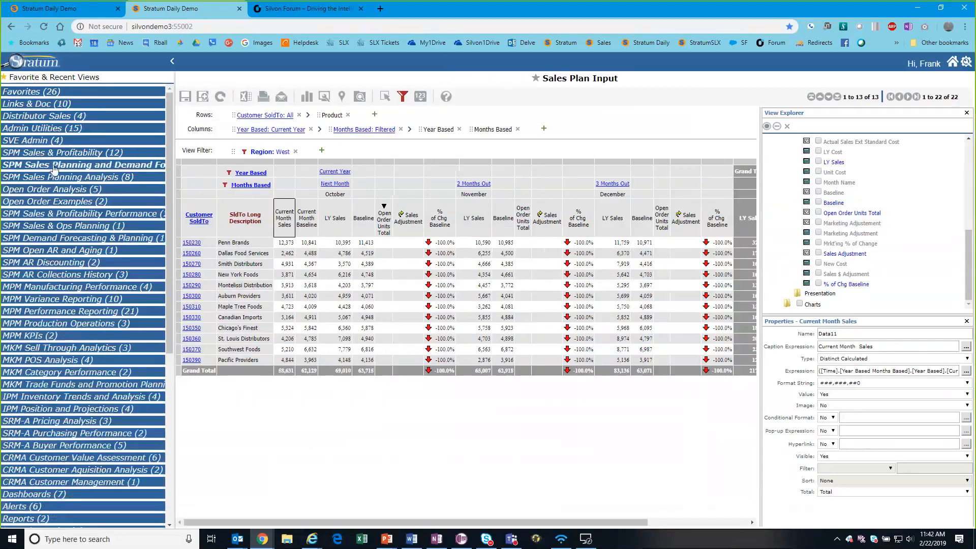
{"action": "left_click", "coordinate": [64, 78]}
{"action": "left_click", "coordinate": [416, 133]}
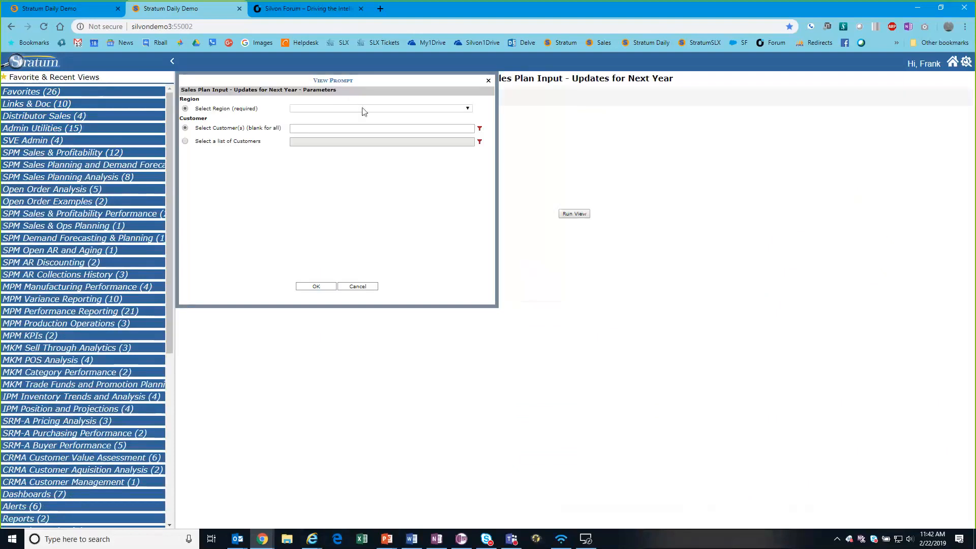
{"action": "left_click", "coordinate": [466, 108]}
{"action": "left_click", "coordinate": [305, 149]}
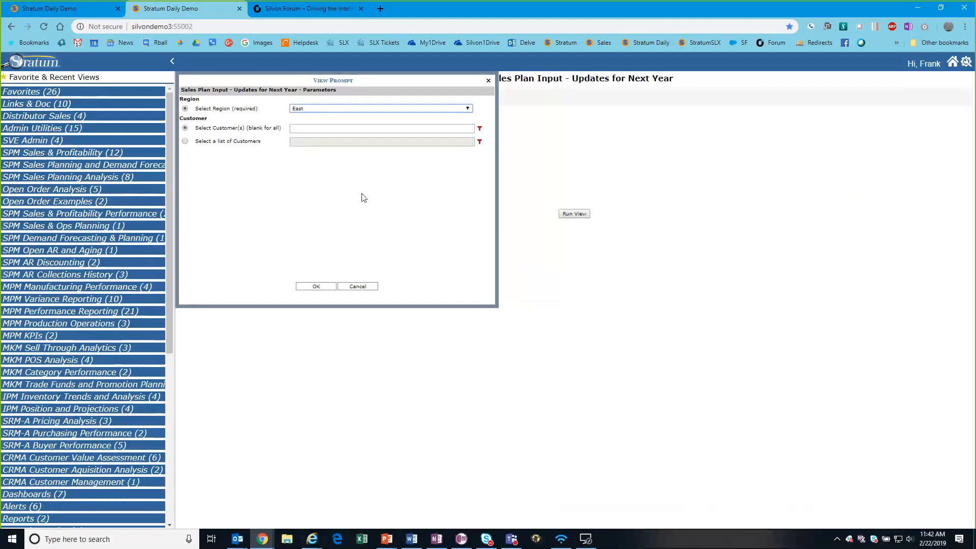
{"action": "left_click", "coordinate": [316, 286]}
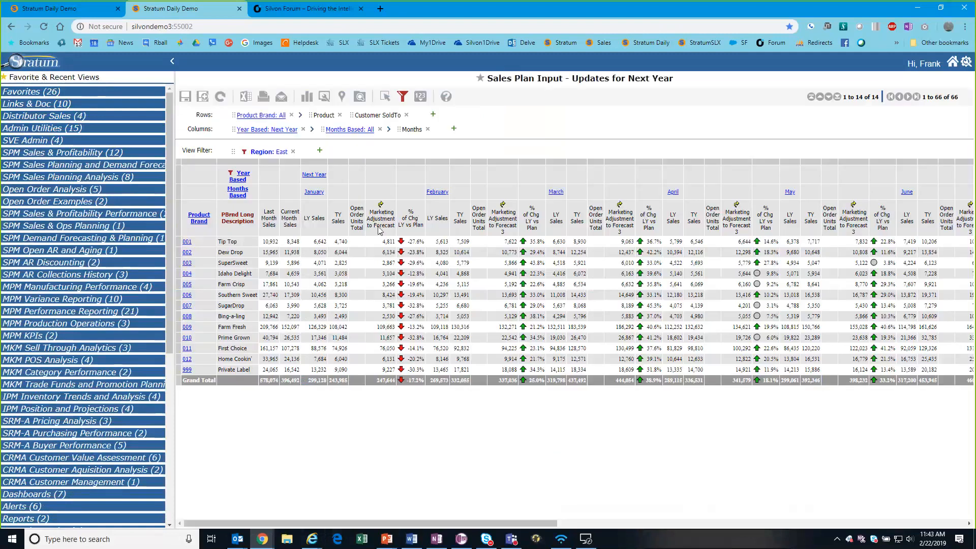
- Review the TY Sales and Marketing Adjustment to Forecast 3 columns from January through December for the East region
{"action": "left_click", "coordinate": [343, 246]}
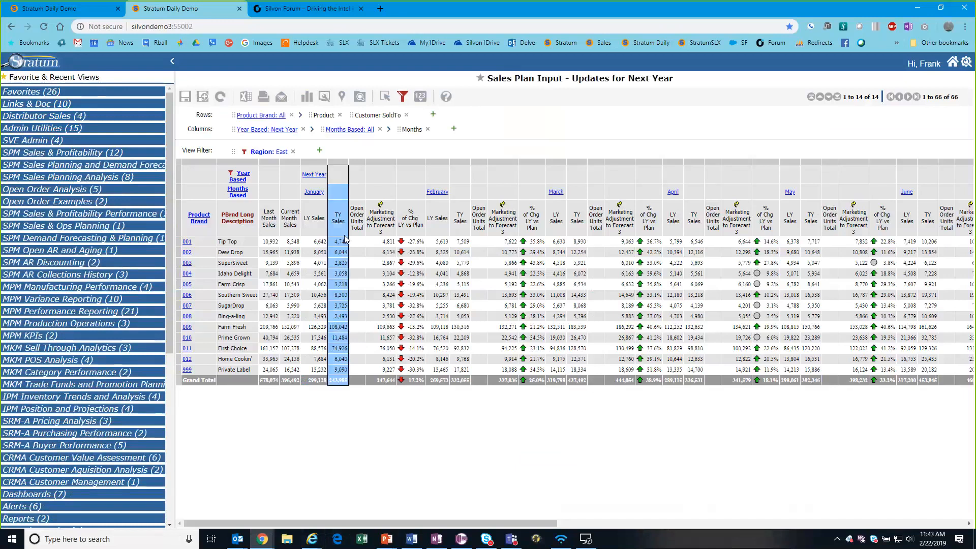
{"action": "left_click", "coordinate": [389, 242]}
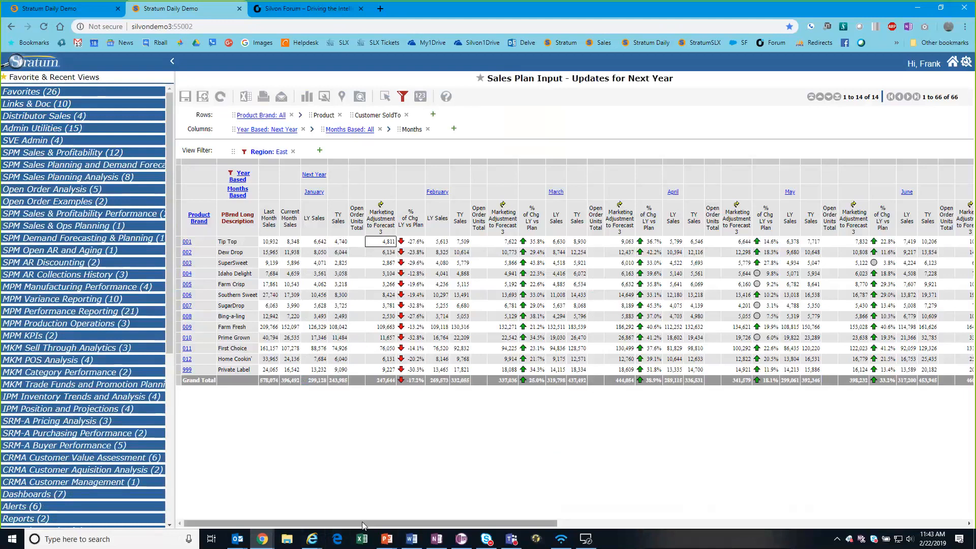
{"action": "left_click_drag", "start_coordinate": [362, 524], "coordinate": [748, 536]}
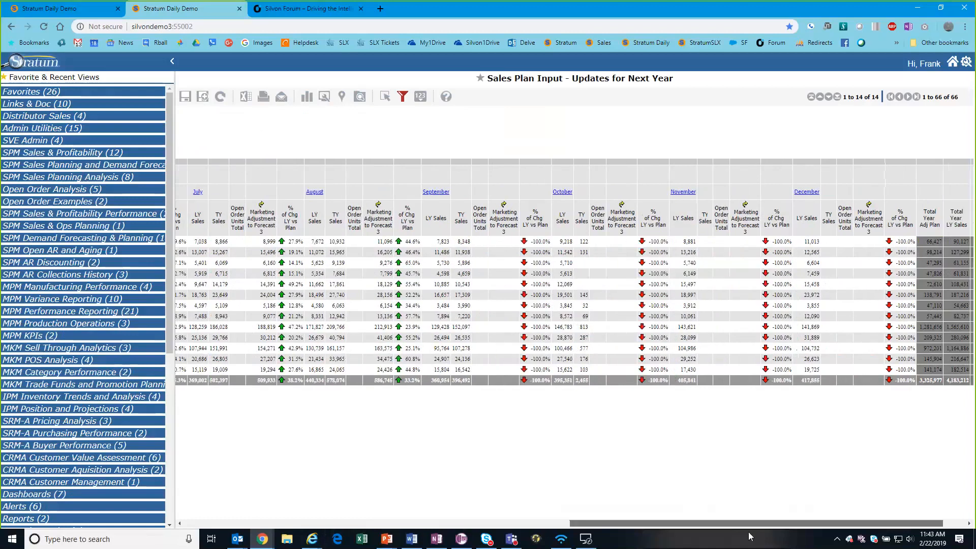
{"action": "left_click", "coordinate": [505, 163]}
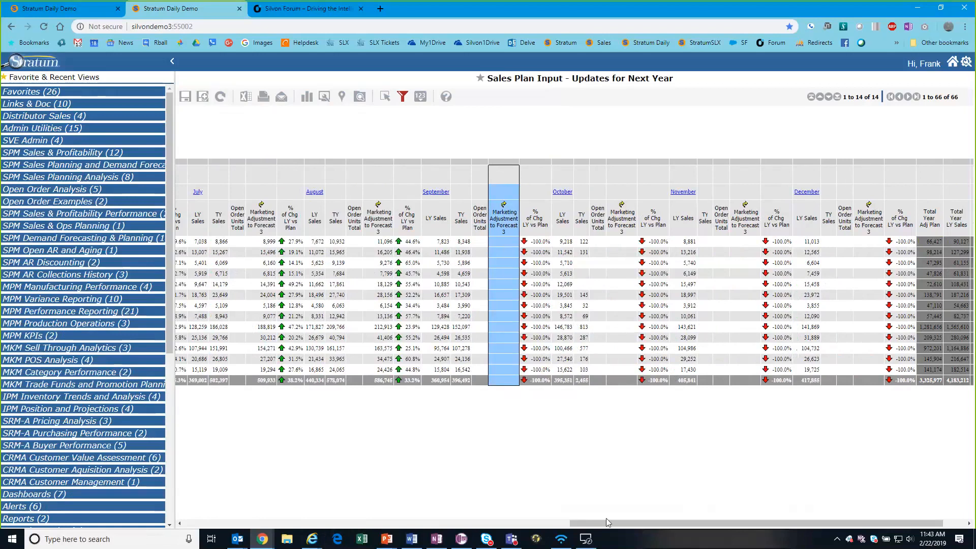
{"action": "left_click_drag", "start_coordinate": [606, 522], "coordinate": [225, 480]}
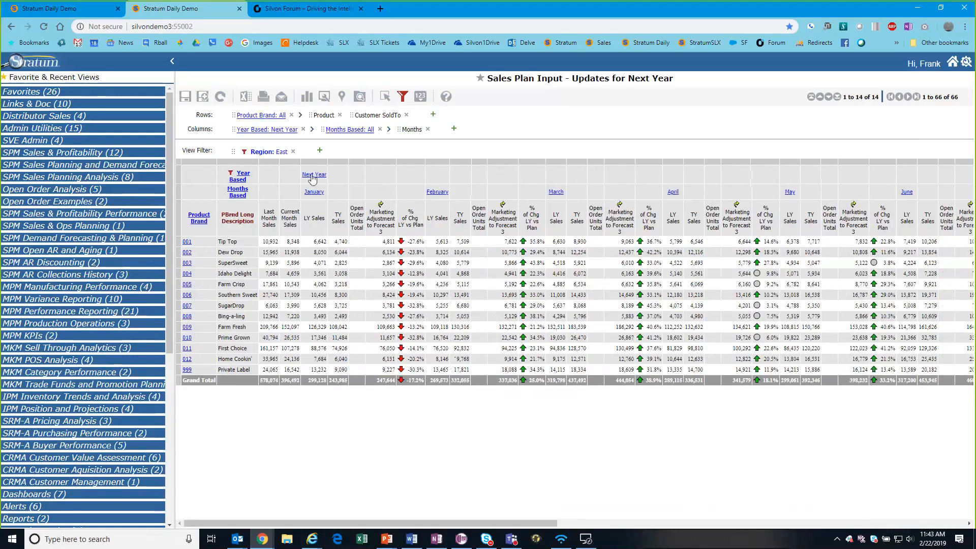
- Change the view's Region filter from East to West
{"action": "left_click", "coordinate": [264, 152]}
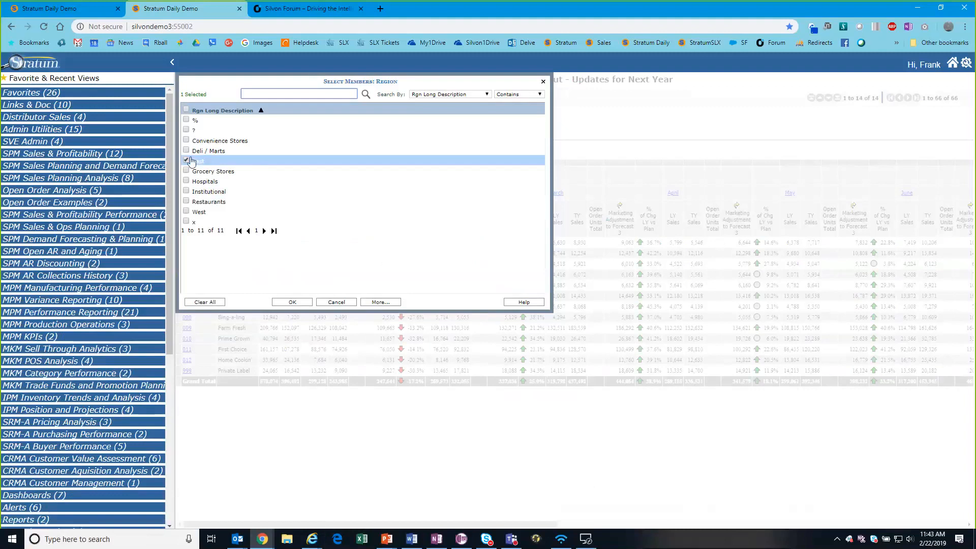
{"action": "left_click", "coordinate": [186, 211]}
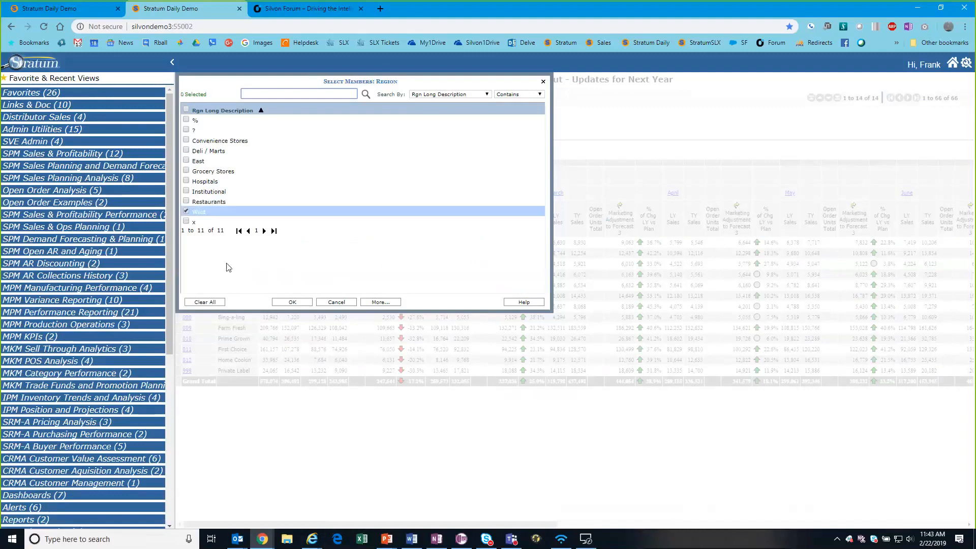
{"action": "left_click", "coordinate": [293, 303]}
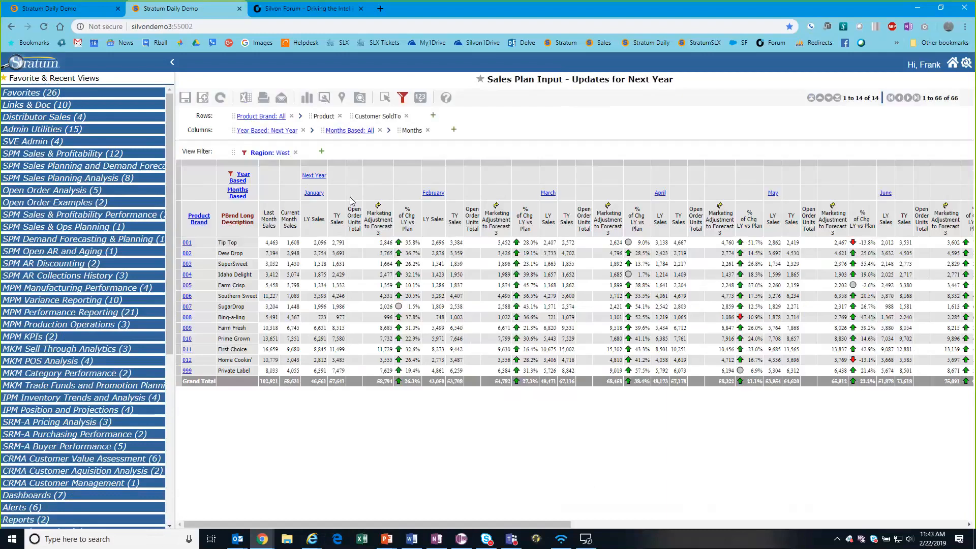
- Roll the months up into the Next Year total and highlight all product brands from Tip Top to Private Label
{"action": "left_click", "coordinate": [241, 254]}
{"action": "left_click", "coordinate": [314, 175]}
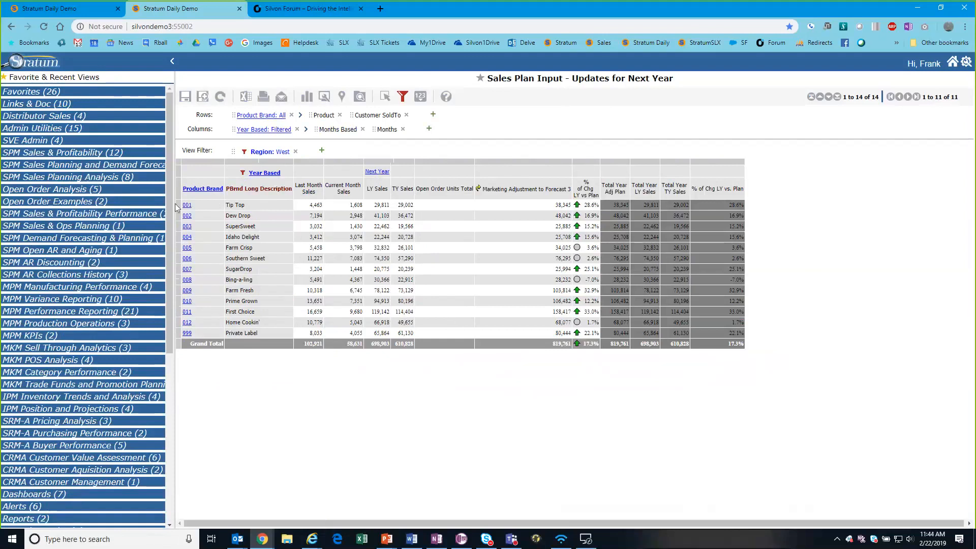
{"action": "left_click_drag", "start_coordinate": [206, 204], "coordinate": [261, 336]}
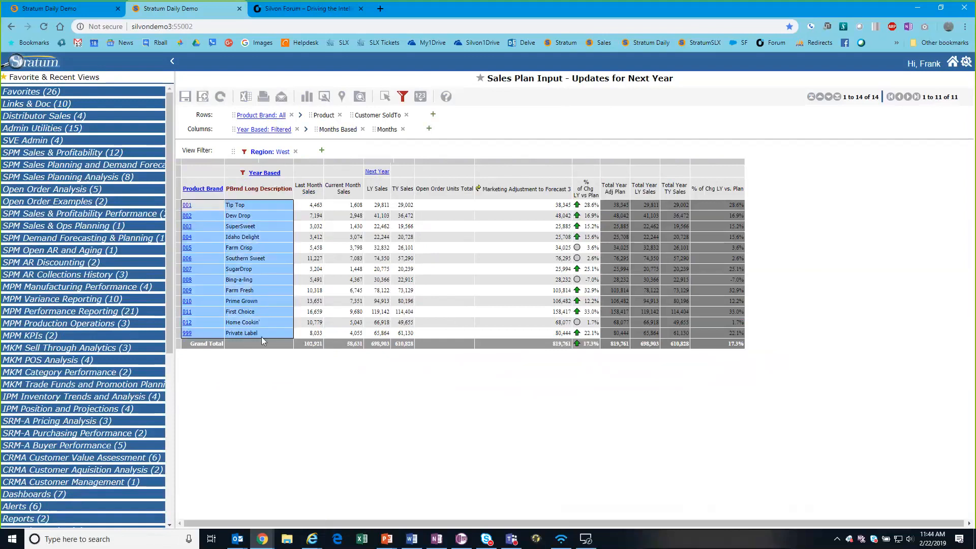
- Set Dew Drop's Marketing Adjustment to Forecast 3 for Next Year to 60000 and process the plan update
{"action": "left_click", "coordinate": [539, 215]}
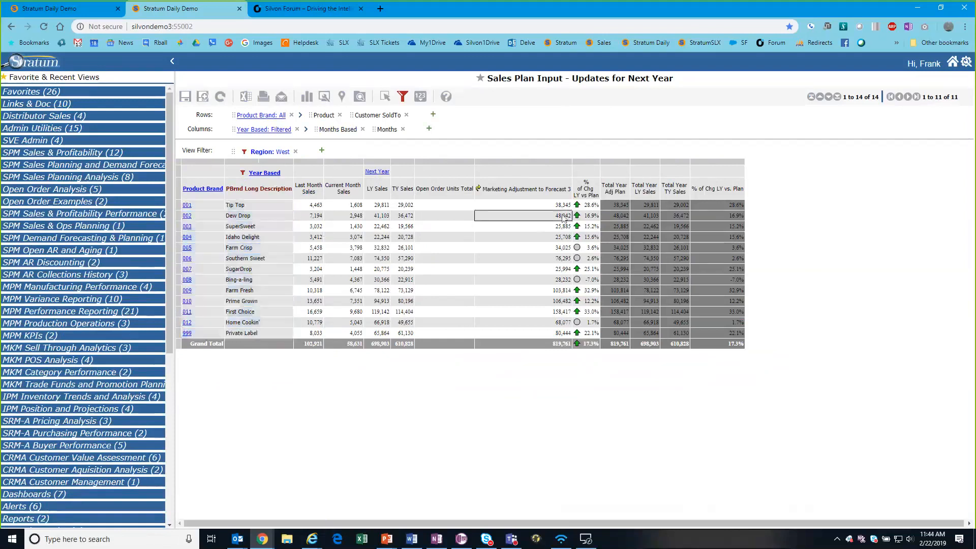
{"action": "mouse_move", "coordinate": [581, 283]}
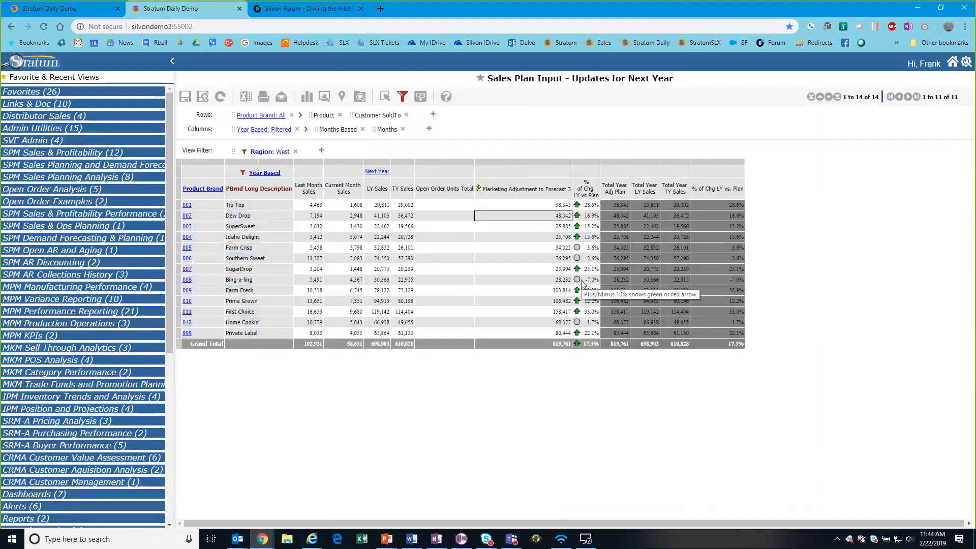
{"action": "type", "text": "60"}
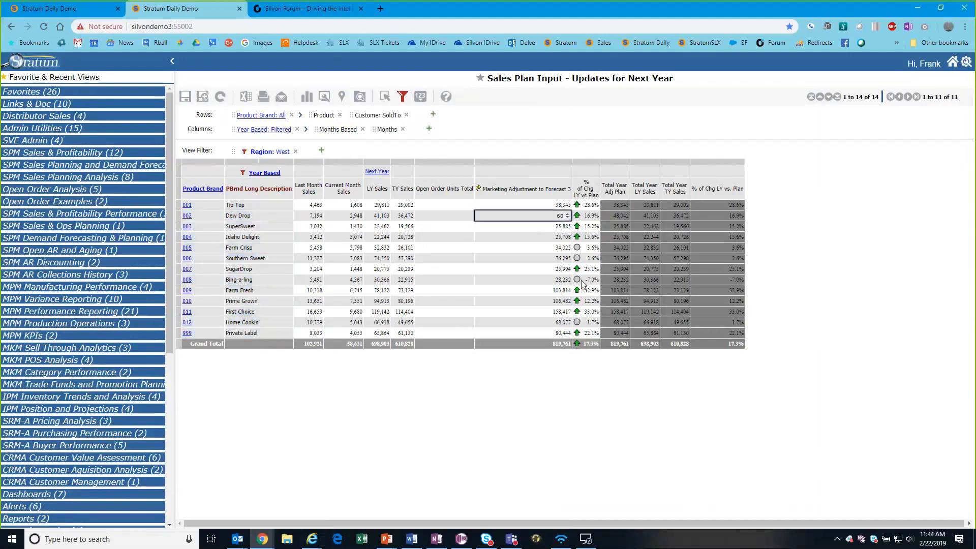
{"action": "type", "text": "000"}
{"action": "left_click", "coordinate": [514, 228]}
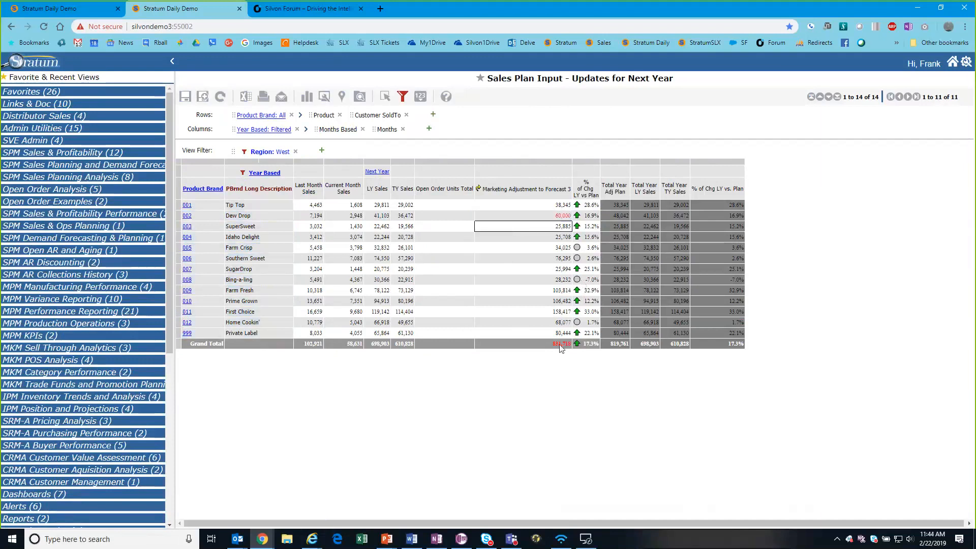
{"action": "left_click", "coordinate": [221, 97]}
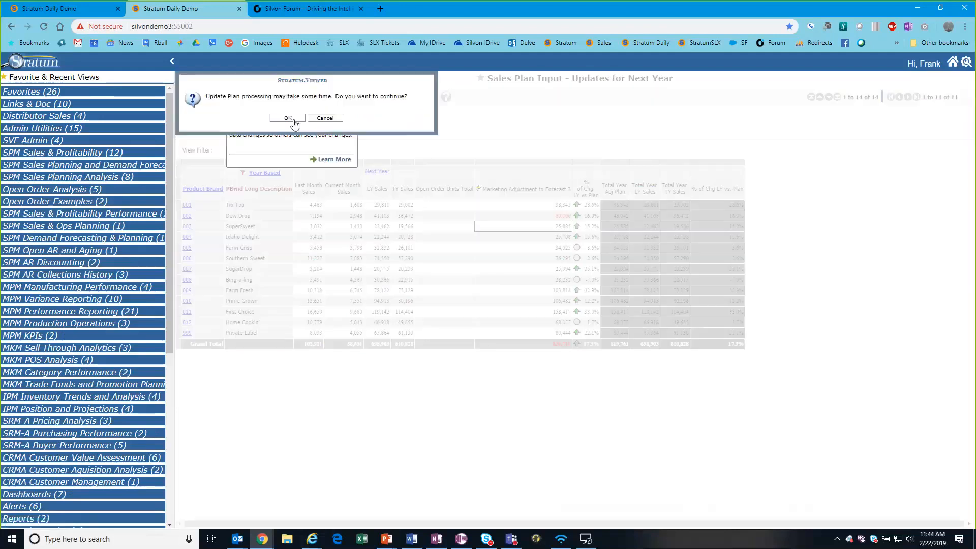
{"action": "left_click", "coordinate": [288, 118]}
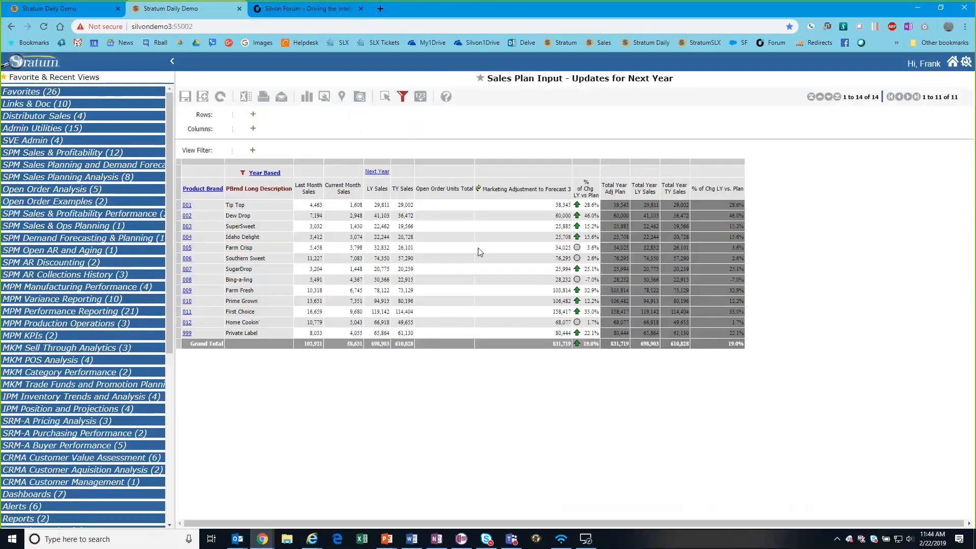
- Check how Dew Drop's adjustment spreads across months and products, then return to all brands broken down by month
{"action": "left_click", "coordinate": [377, 173]}
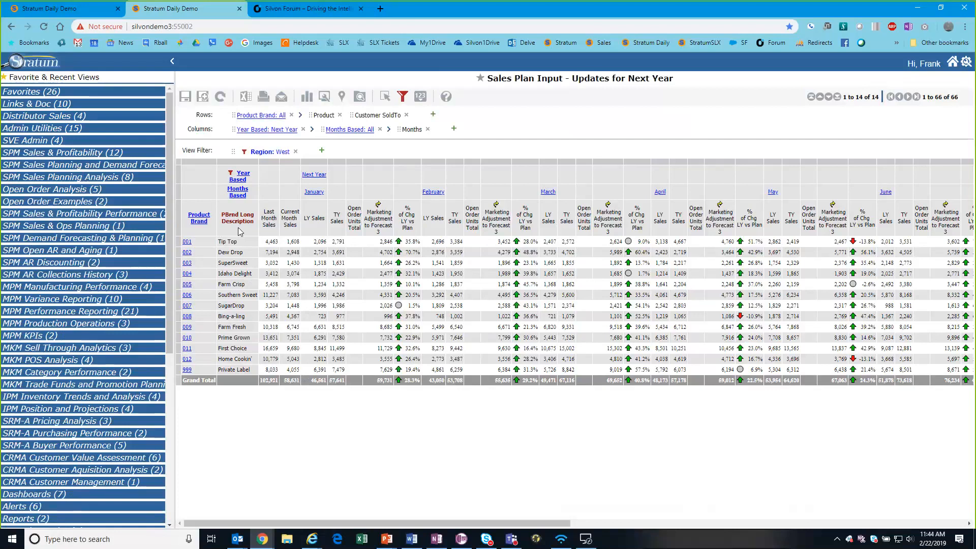
{"action": "left_click", "coordinate": [187, 245]}
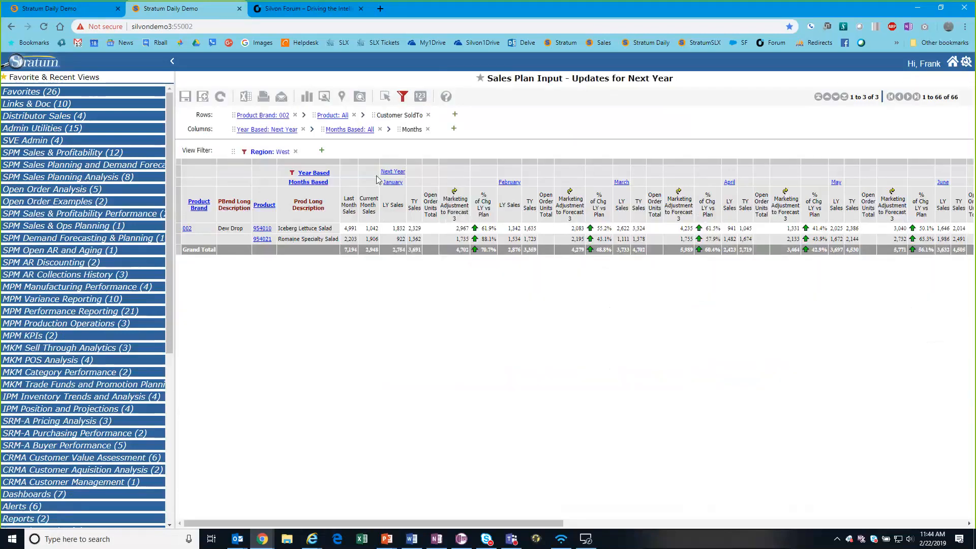
{"action": "left_click", "coordinate": [394, 173]}
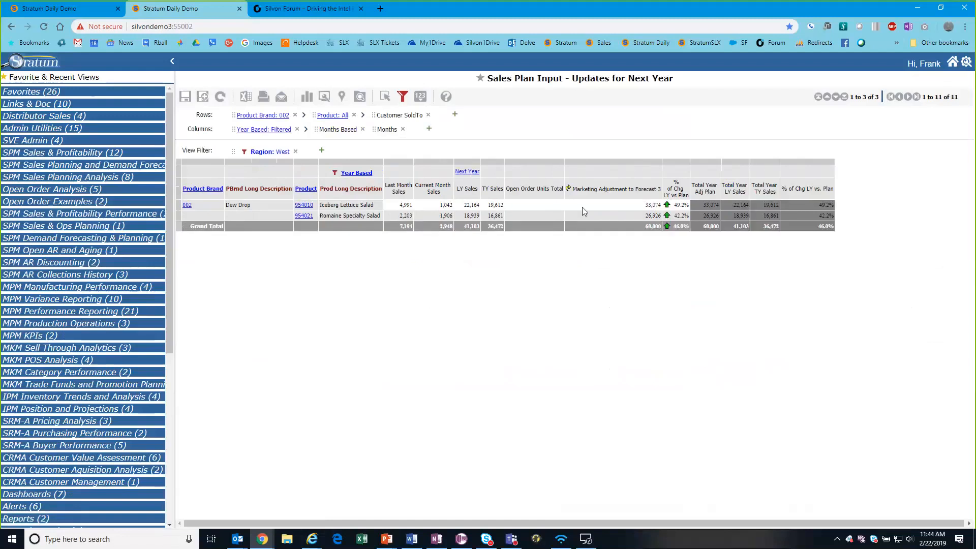
{"action": "left_click", "coordinate": [653, 229]}
{"action": "left_click", "coordinate": [205, 193]}
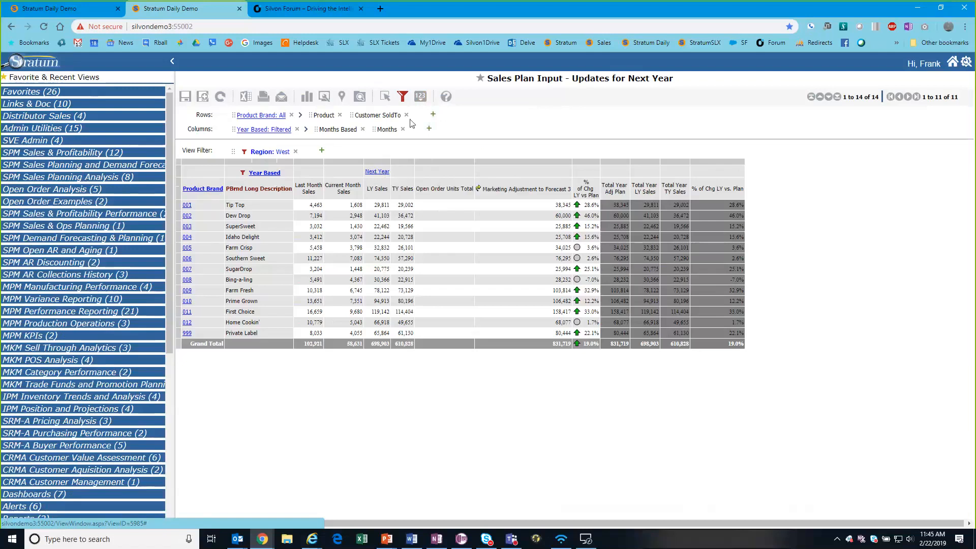
{"action": "left_click", "coordinate": [384, 174]}
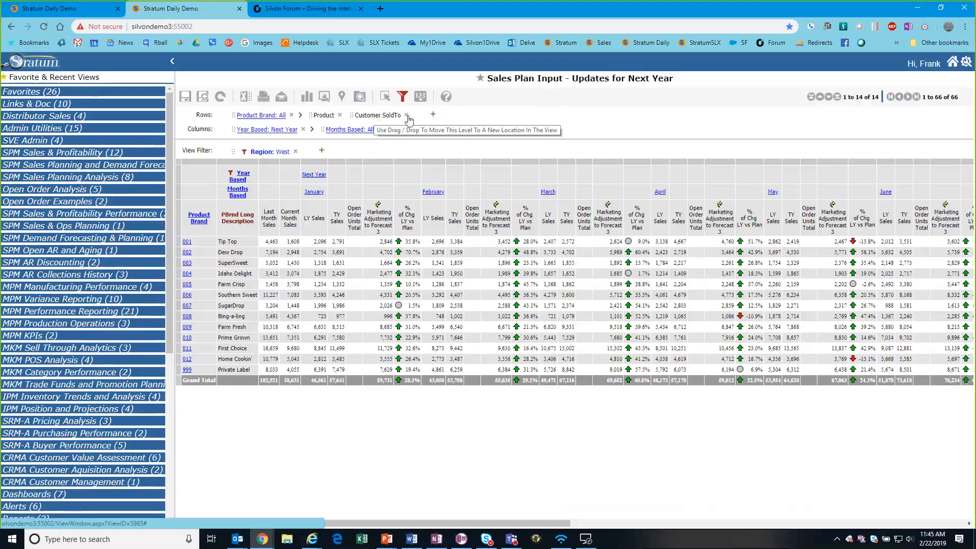
- Add the Primary Salesperson hierarchy to the rows, review Farm Fresh by salesperson and return to all product brands
{"action": "left_click", "coordinate": [433, 116]}
{"action": "left_click_drag", "start_coordinate": [378, 113], "coordinate": [373, 203]}
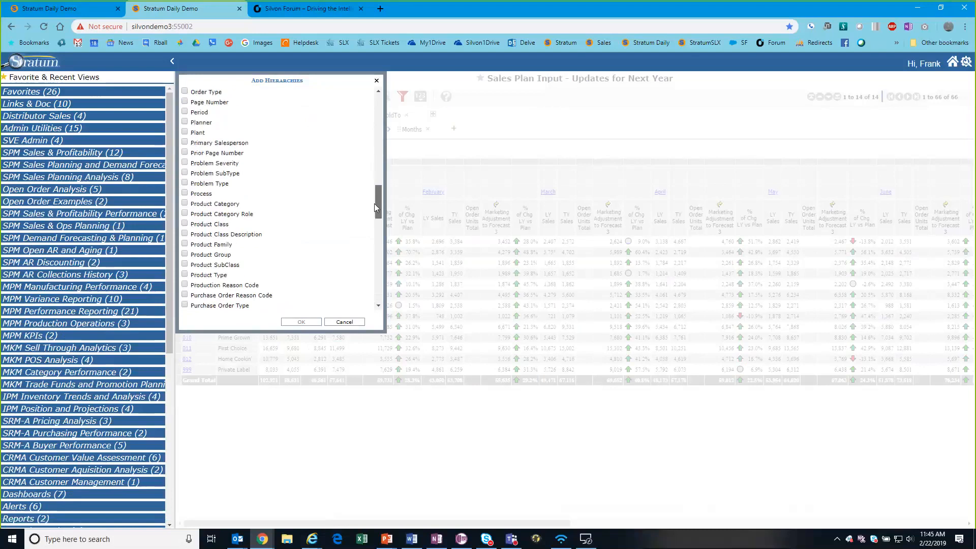
{"action": "left_click", "coordinate": [244, 143]}
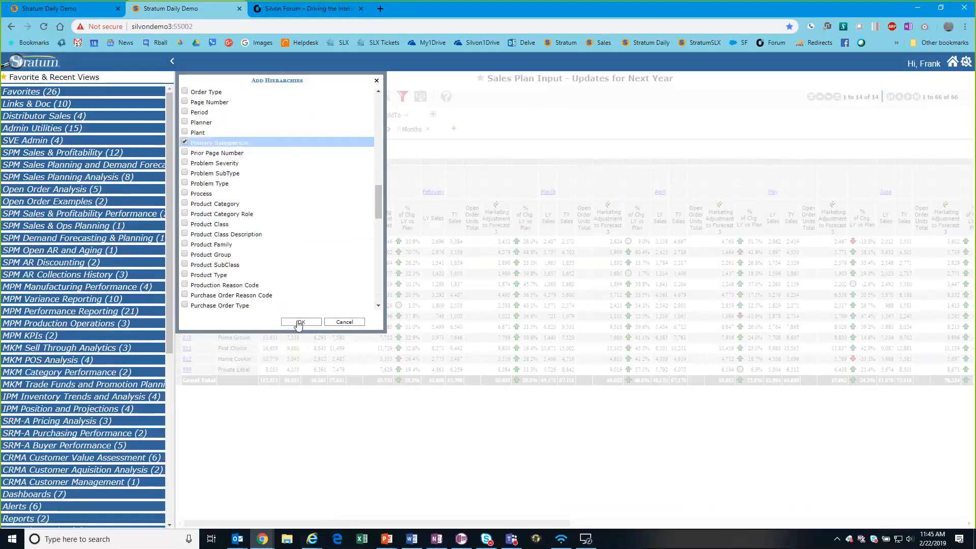
{"action": "left_click", "coordinate": [310, 324]}
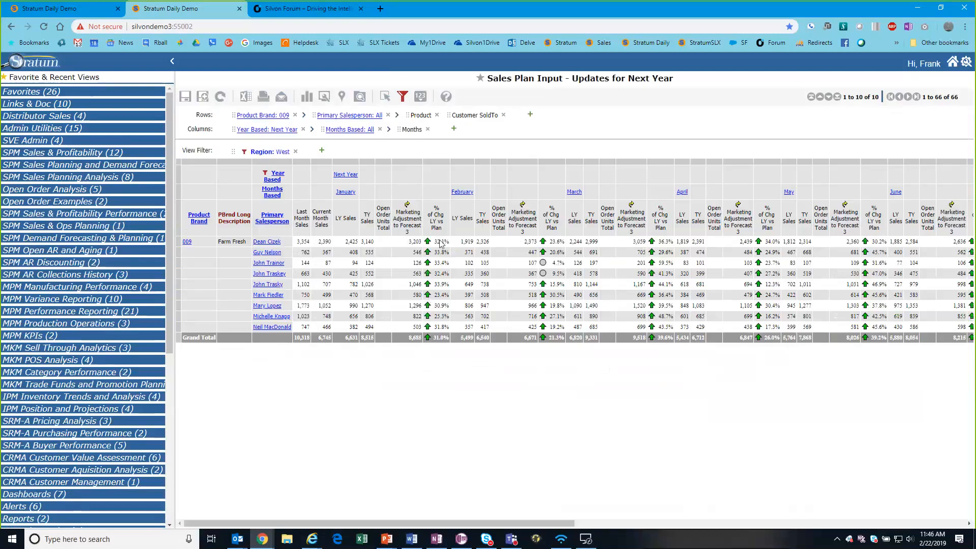
{"action": "mouse_move", "coordinate": [440, 244]}
{"action": "left_click", "coordinate": [231, 219]}
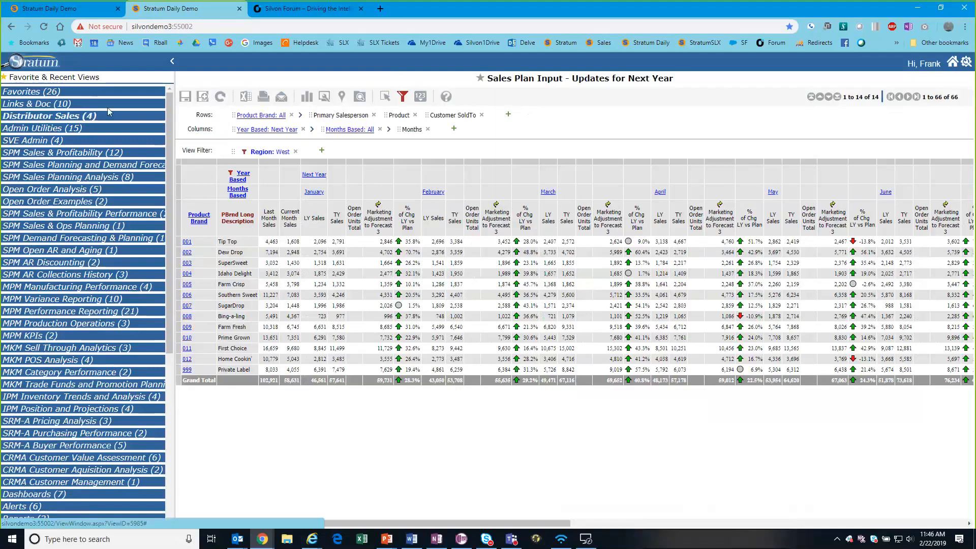
- Open the recently used "Data Copy Plan Export Example" view and roll its rows up to the Region level
{"action": "left_click", "coordinate": [69, 93]}
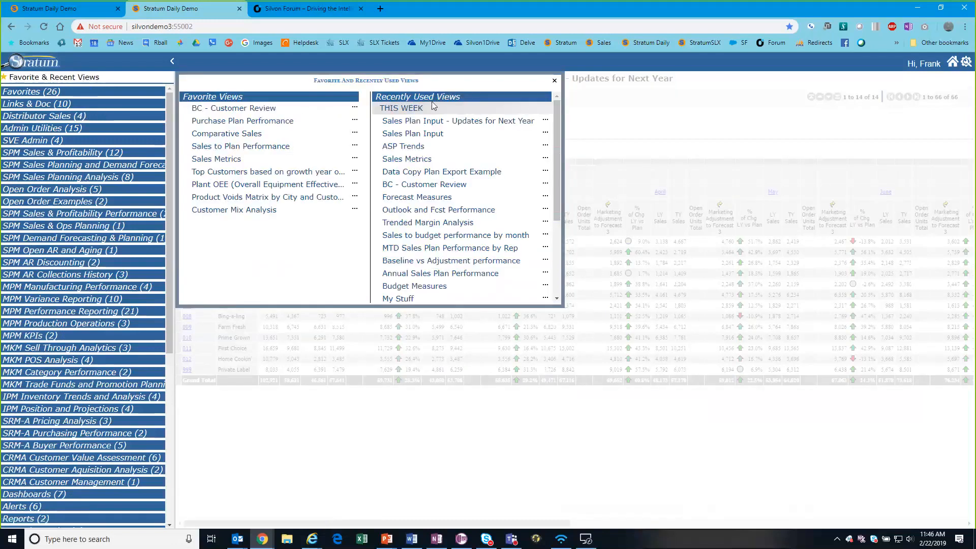
{"action": "left_click", "coordinate": [418, 173]}
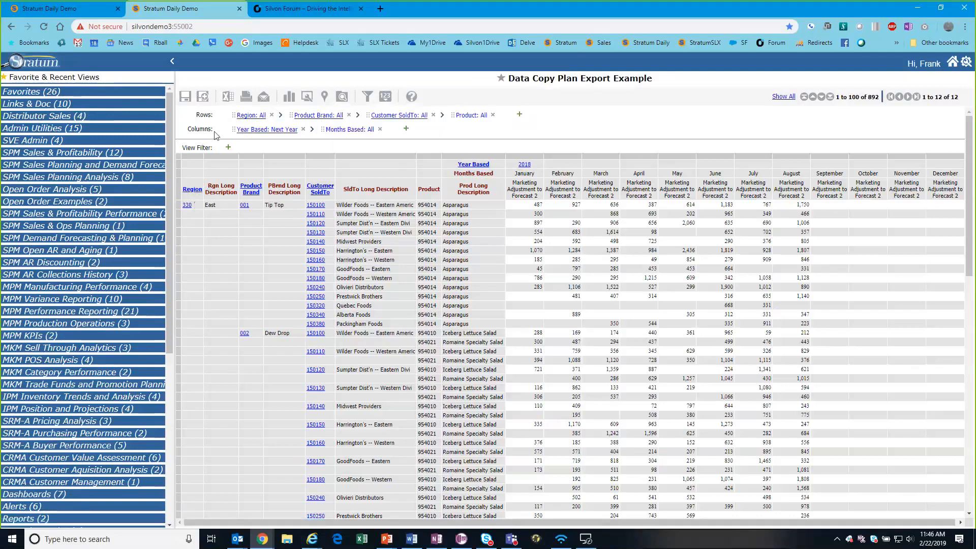
{"action": "left_click", "coordinate": [197, 194]}
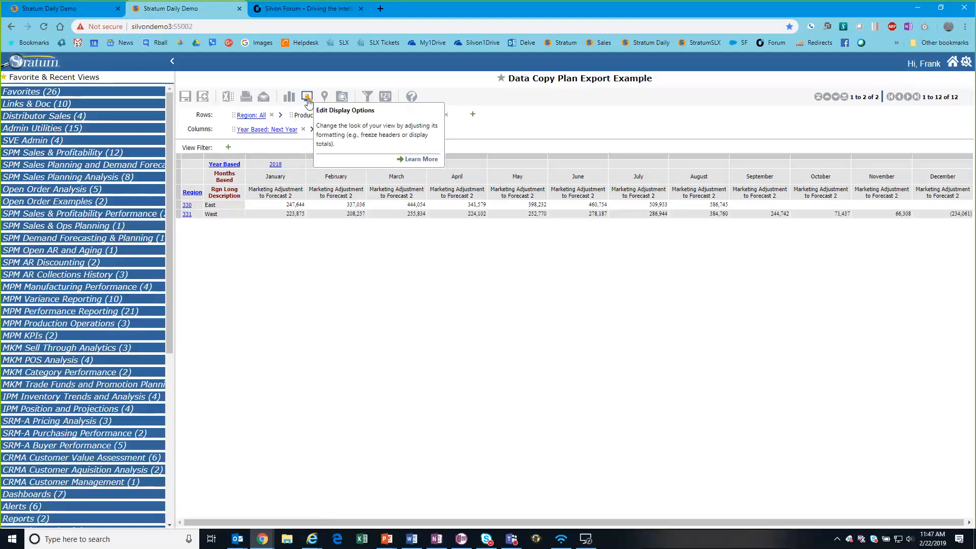
- Set the view's export type to Excel Data in the display options
{"action": "left_click", "coordinate": [307, 100]}
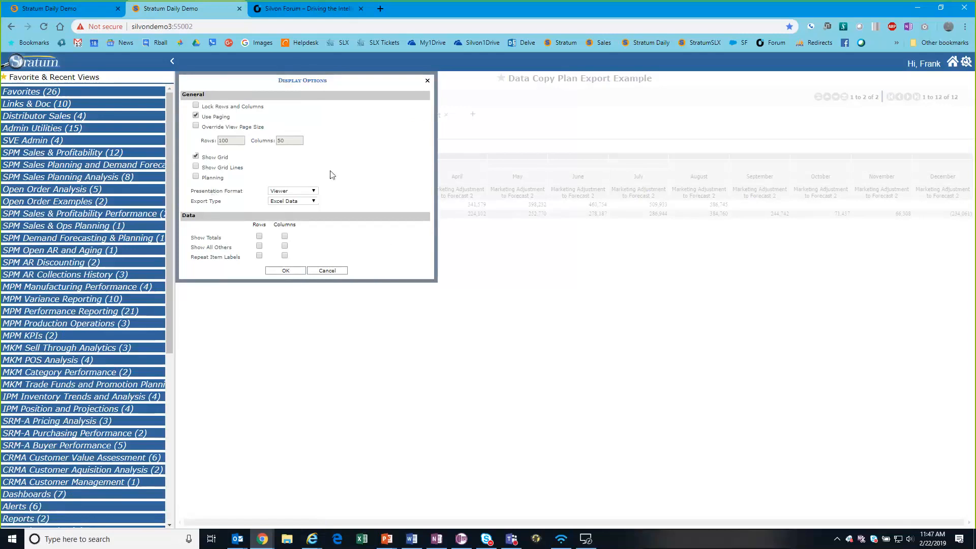
{"action": "left_click", "coordinate": [308, 203]}
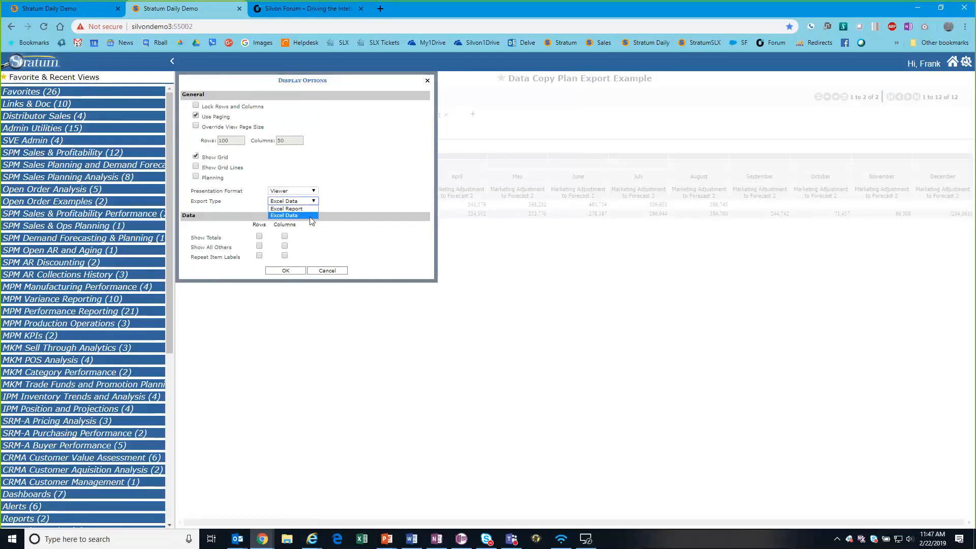
{"action": "left_click", "coordinate": [311, 216]}
{"action": "left_click", "coordinate": [291, 275]}
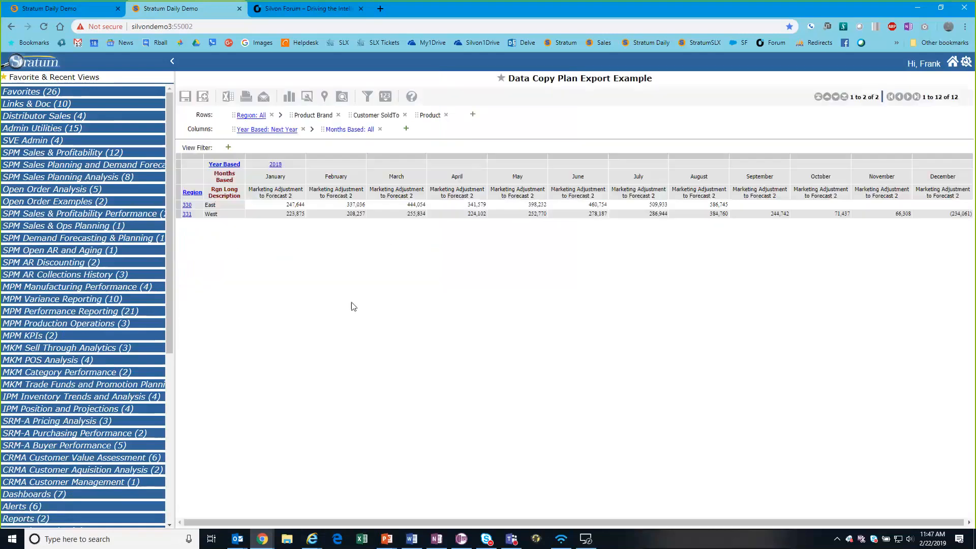
- Expand all rows from Region through Product Brand and Customer SoldTo down to the Product level
{"action": "left_click", "coordinate": [191, 192]}
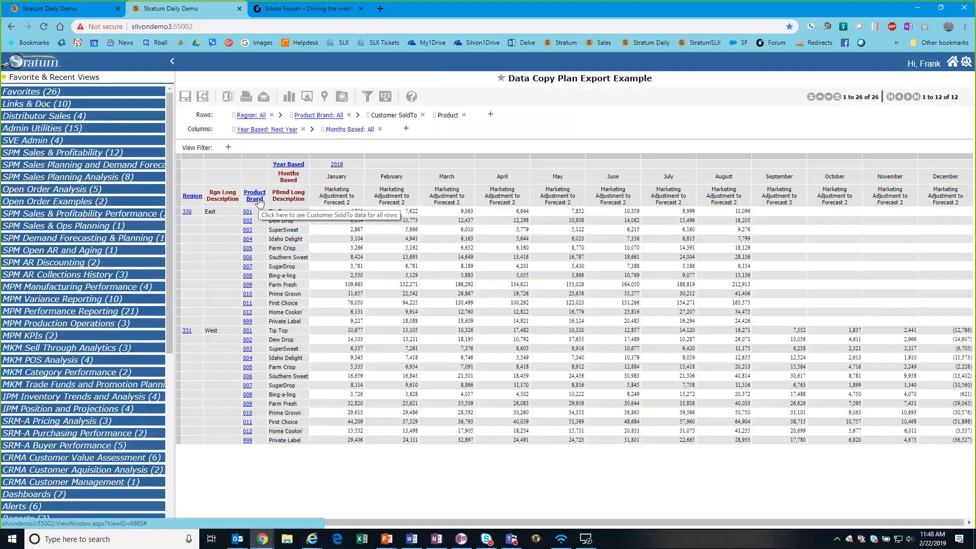
{"action": "left_click", "coordinate": [255, 195]}
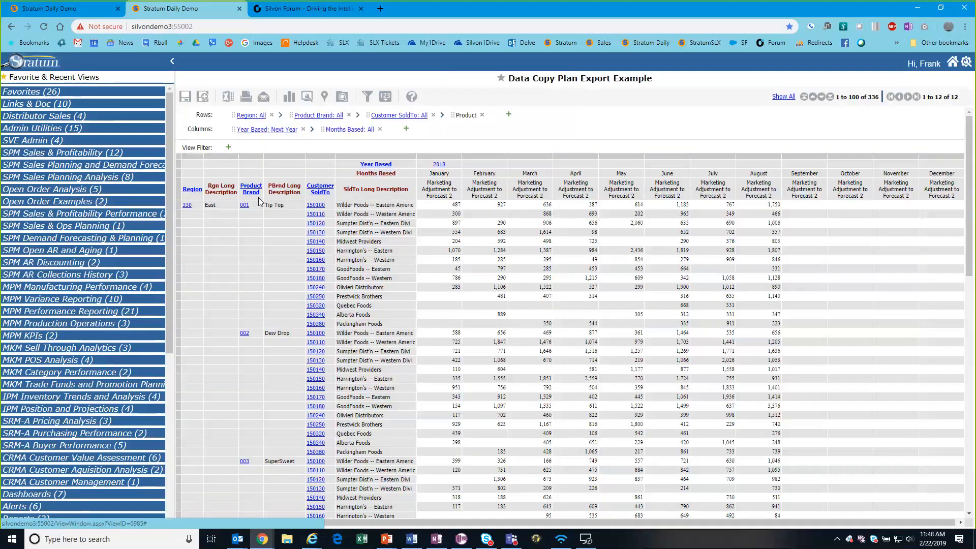
{"action": "left_click", "coordinate": [320, 190]}
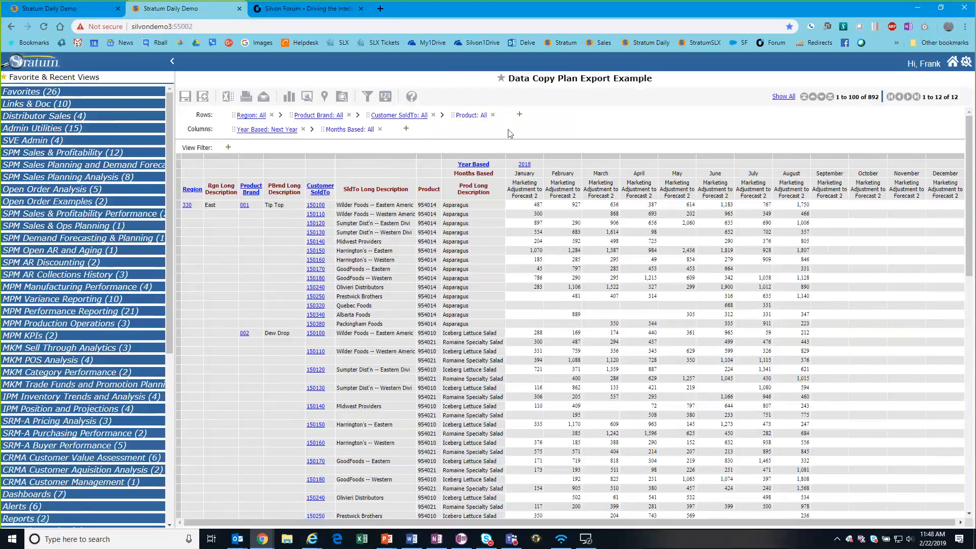
- Export the expanded view to Excel and open the downloaded workbook
{"action": "left_click", "coordinate": [229, 97]}
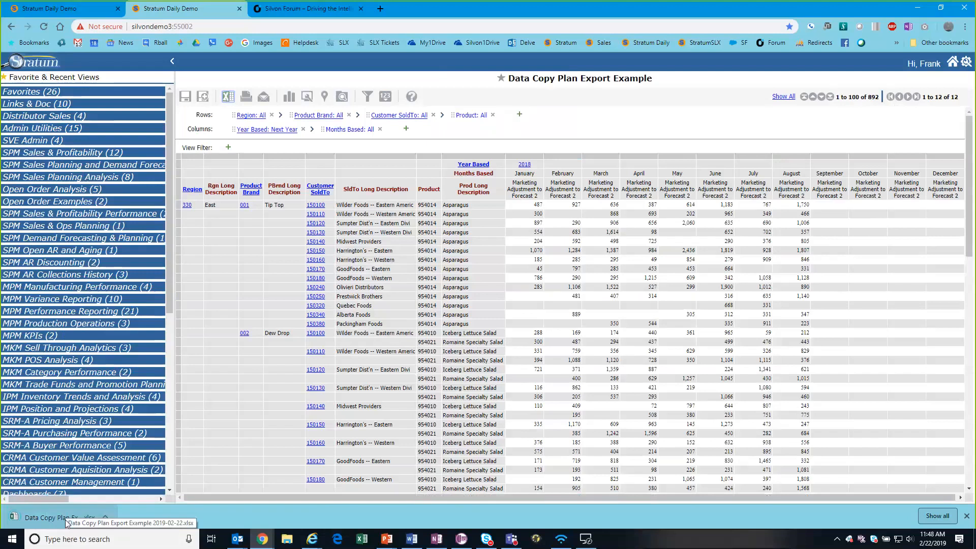
{"action": "left_click", "coordinate": [66, 521]}
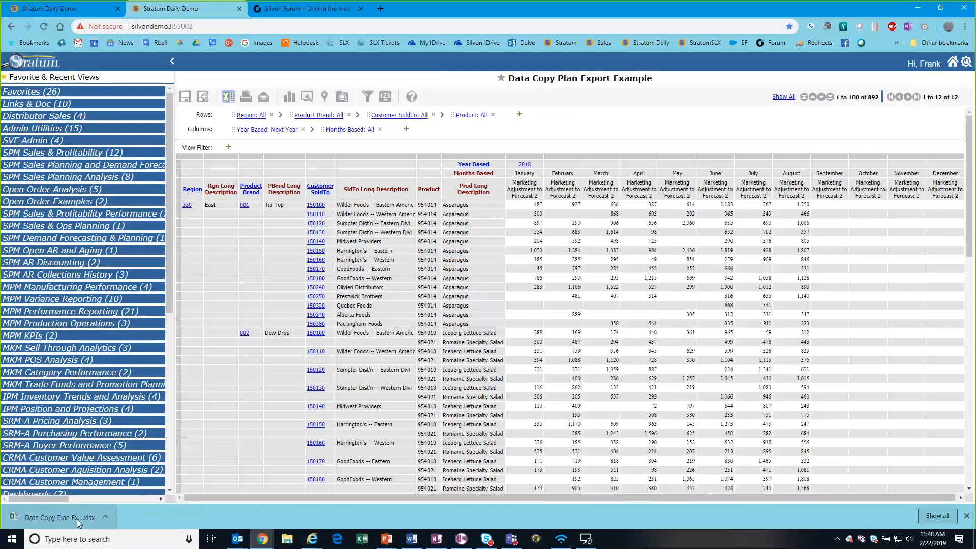
{"action": "left_click", "coordinate": [371, 542]}
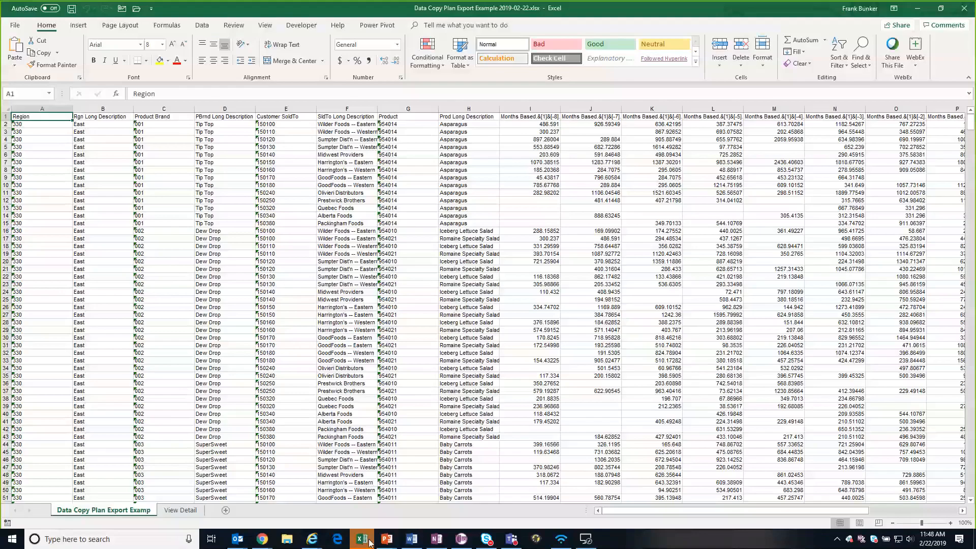
- Add filters to the headers of the descriptive columns A to H, from Region to Prod Long Description
{"action": "left_click_drag", "start_coordinate": [40, 124], "coordinate": [443, 440]}
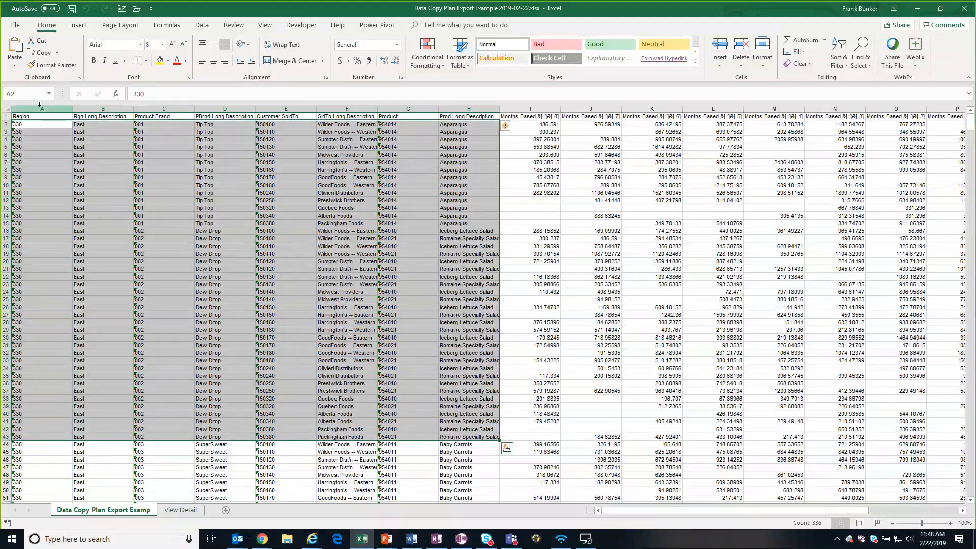
{"action": "left_click_drag", "start_coordinate": [39, 105], "coordinate": [456, 108]}
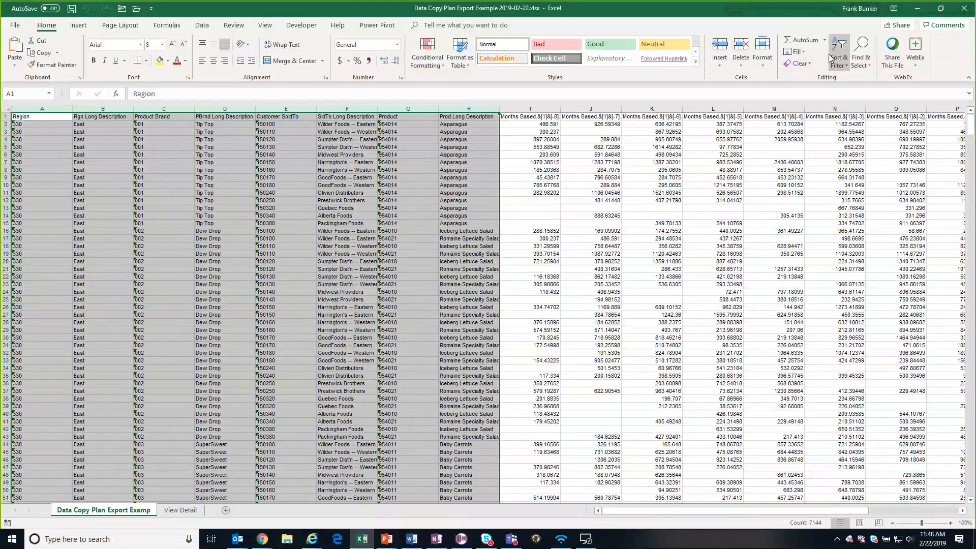
{"action": "left_click", "coordinate": [839, 68]}
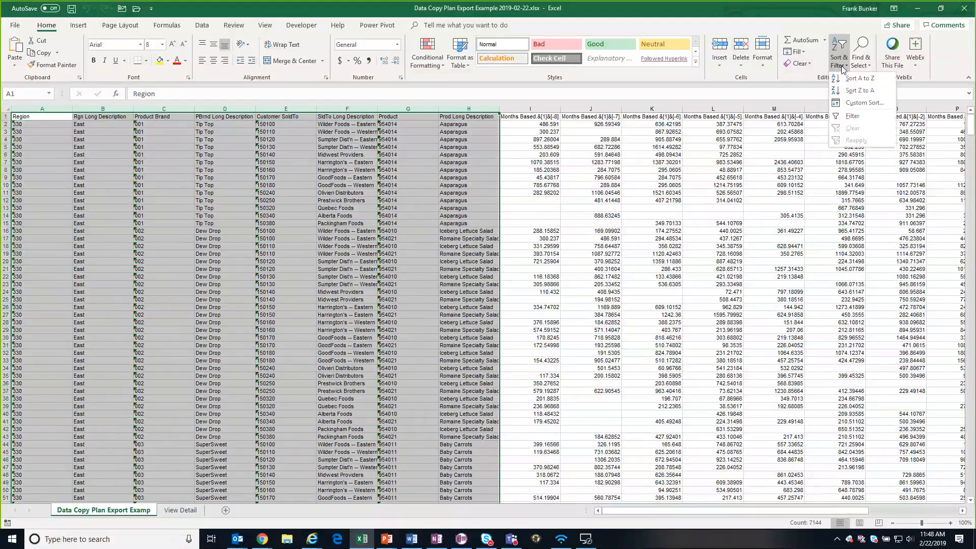
{"action": "left_click", "coordinate": [863, 116]}
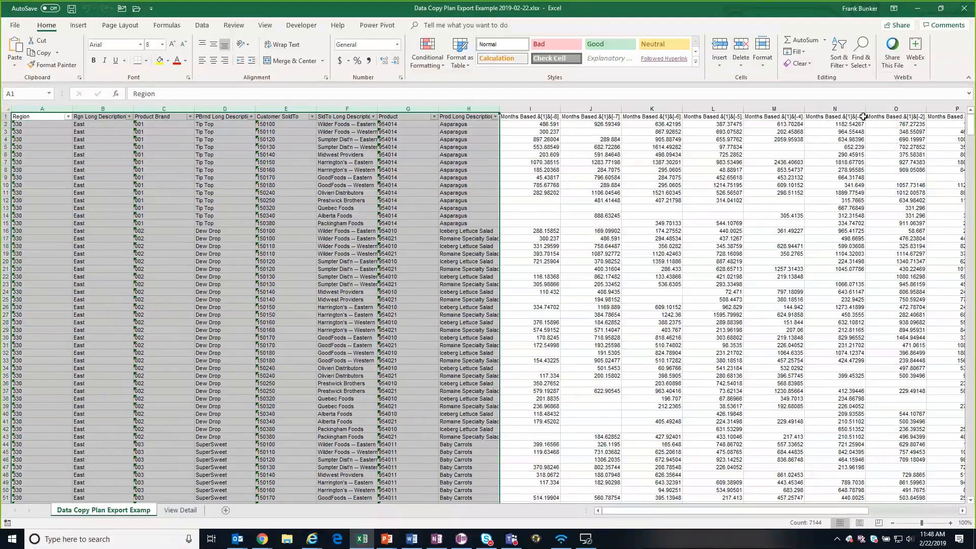
- Rename the first month column header in I1 to Jan and fill the month names across to Dec
{"action": "left_click", "coordinate": [549, 117]}
{"action": "type", "text": "Jan"}
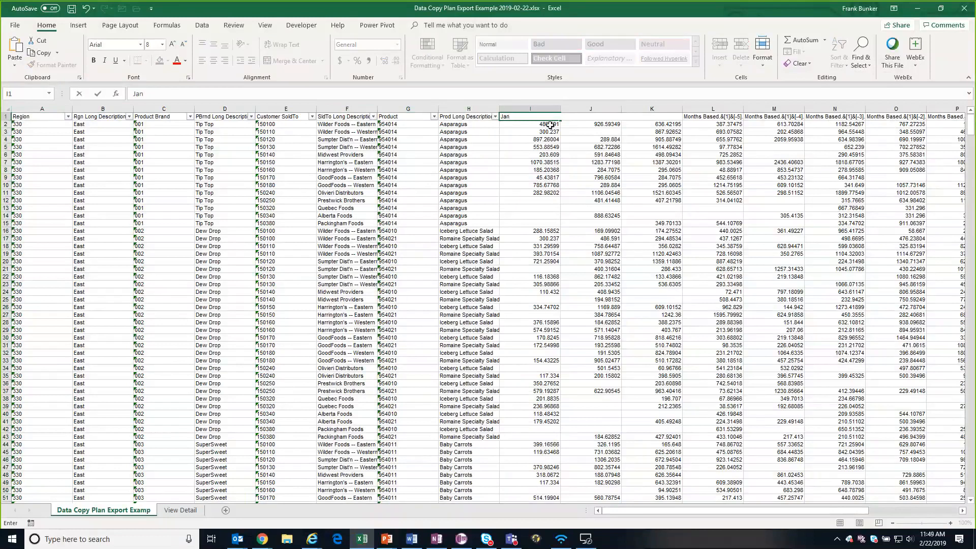
{"action": "key", "text": "Return"}
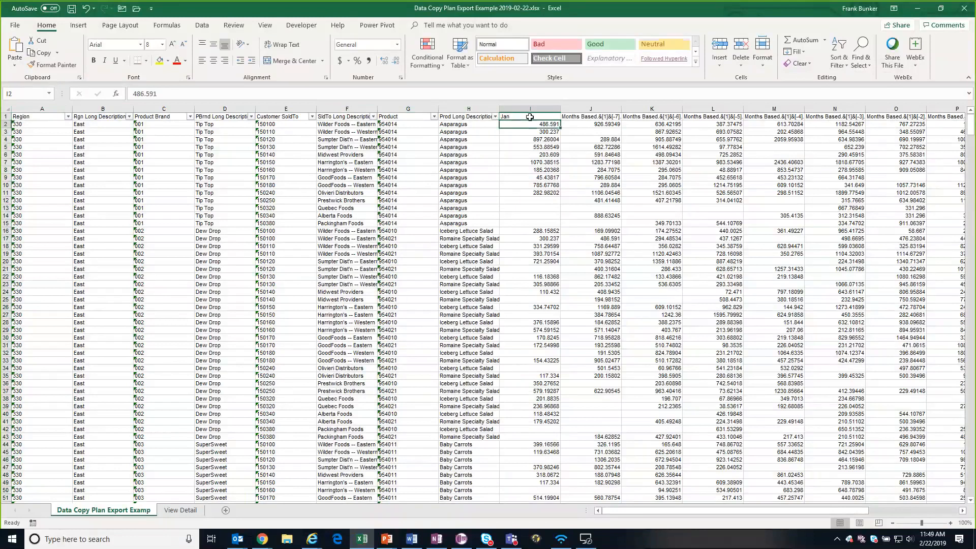
{"action": "left_click", "coordinate": [529, 117]}
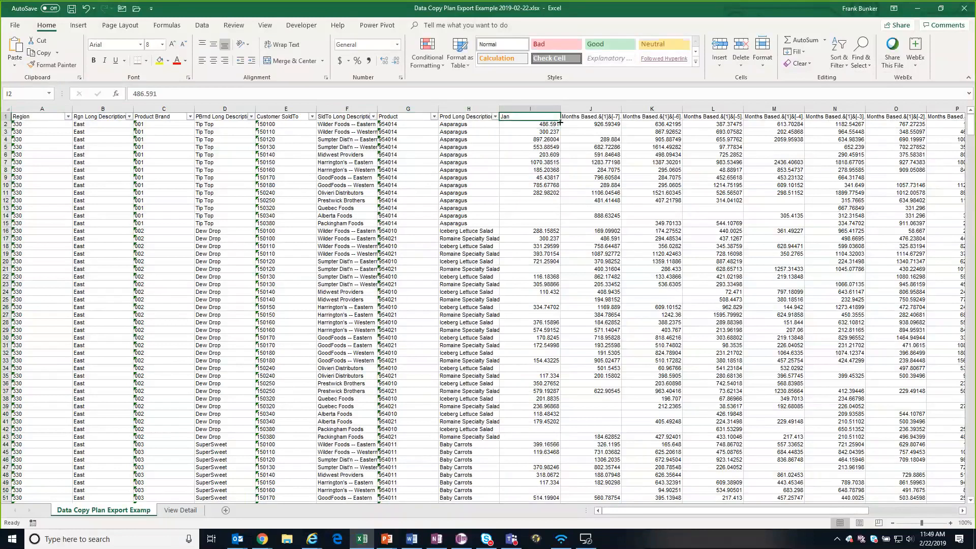
{"action": "left_click_drag", "start_coordinate": [559, 120], "coordinate": [956, 117]}
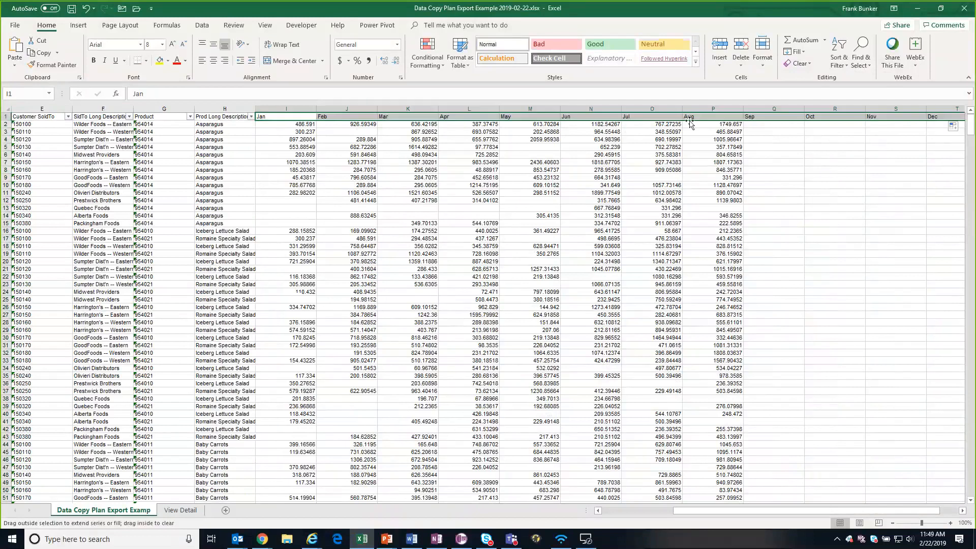
{"action": "left_click", "coordinate": [278, 131]}
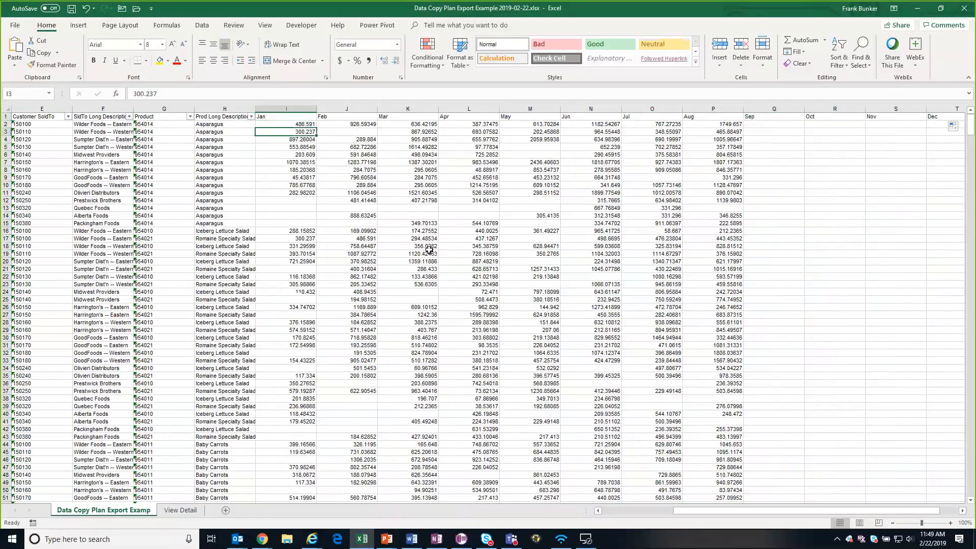
- Filter the PBrnd Long Description column to show only the Dew Drop brand
{"action": "scroll", "coordinate": [429, 249], "scroll_direction": "down", "scroll_amount": 12}
{"action": "scroll", "coordinate": [430, 249], "scroll_direction": "up", "scroll_amount": 7}
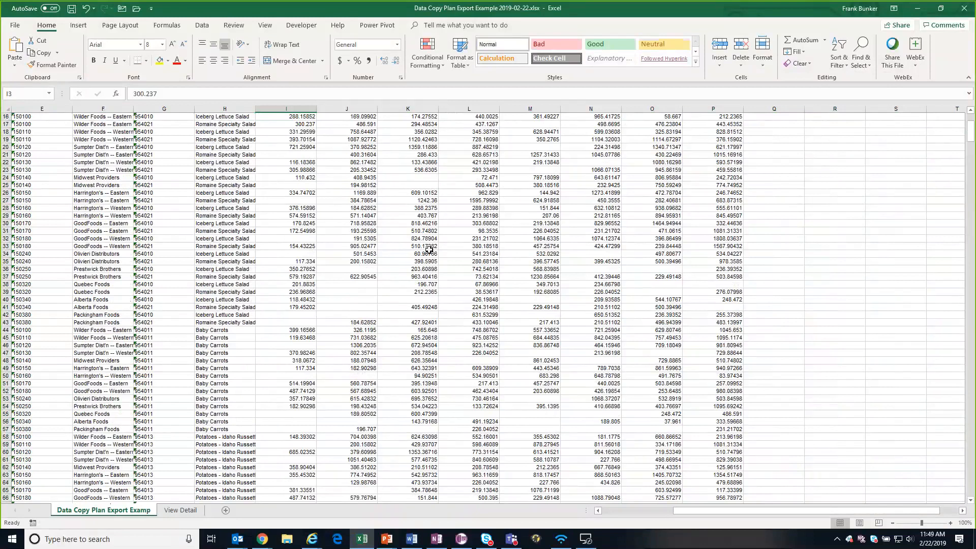
{"action": "scroll", "coordinate": [429, 249], "scroll_direction": "up", "scroll_amount": 5}
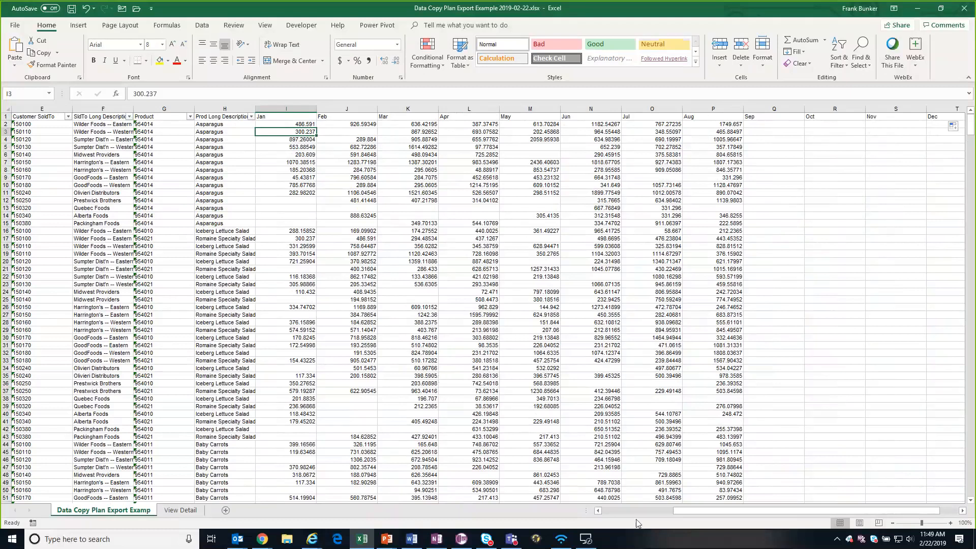
{"action": "left_click_drag", "start_coordinate": [690, 508], "coordinate": [619, 508]}
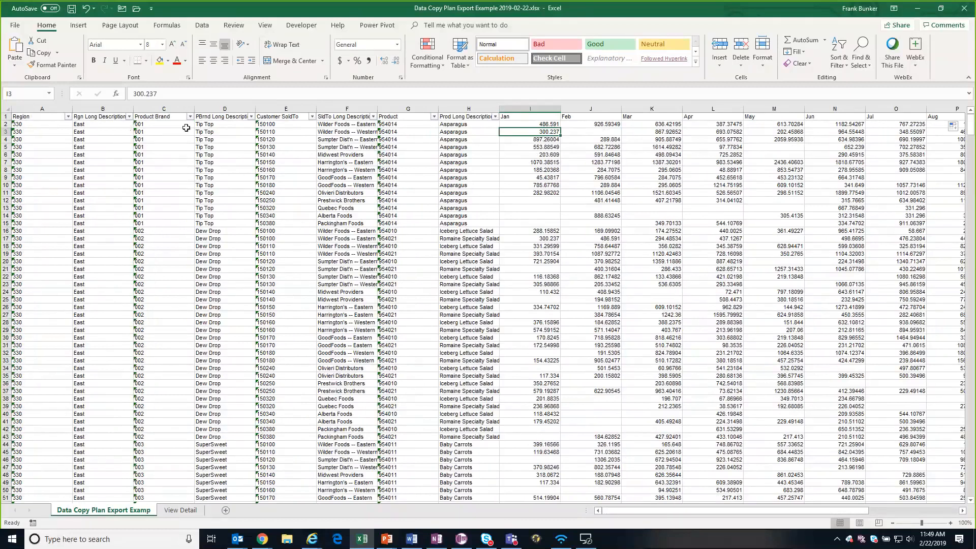
{"action": "left_click", "coordinate": [251, 116]}
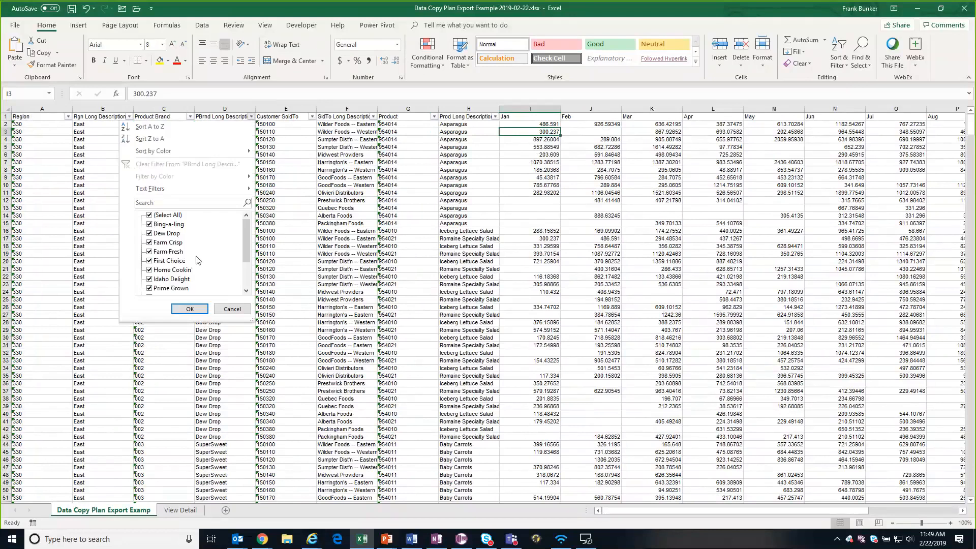
{"action": "left_click", "coordinate": [149, 215]}
{"action": "left_click", "coordinate": [163, 233]}
{"action": "left_click", "coordinate": [189, 310]}
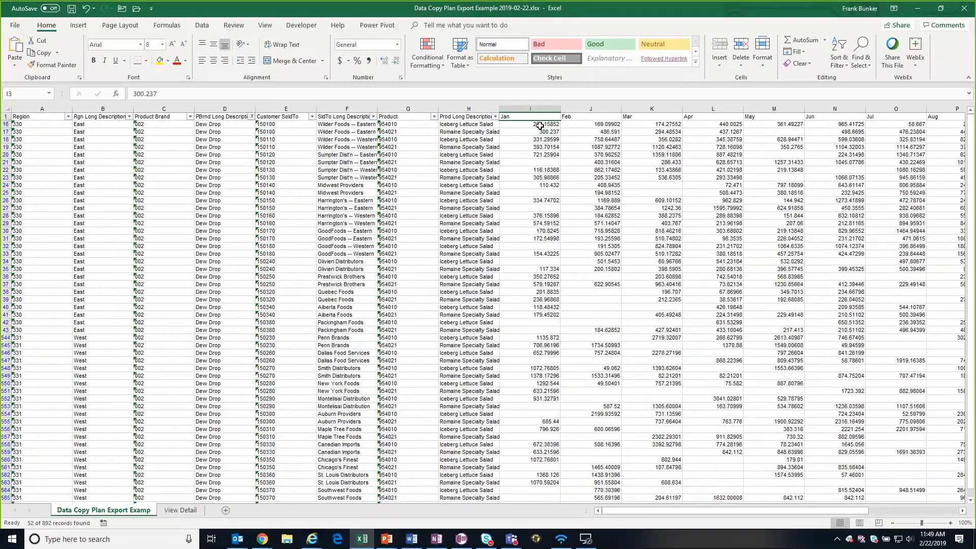
- Enter the multiplier 1.02 in cell U17, outside the filtered month data
{"action": "left_click_drag", "start_coordinate": [540, 128], "coordinate": [924, 443]}
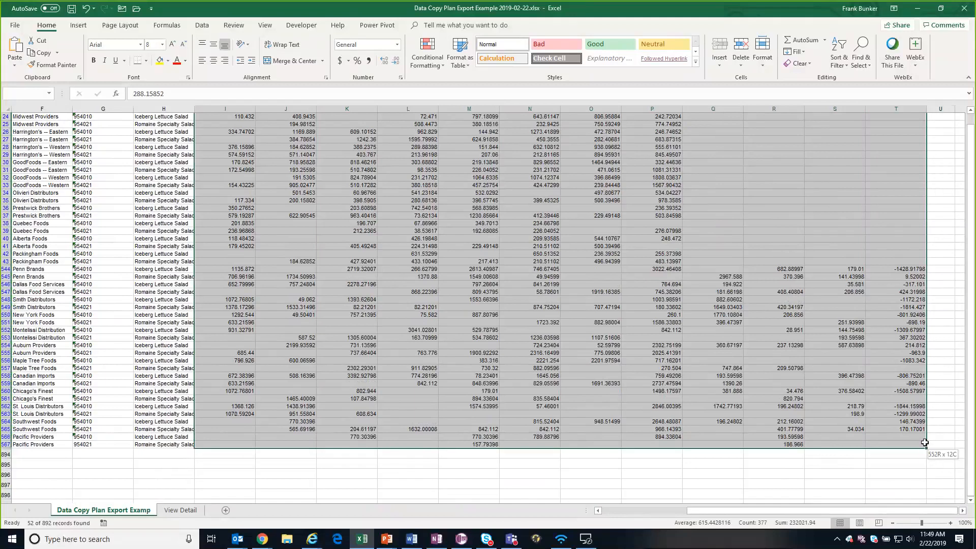
{"action": "left_click_drag", "start_coordinate": [924, 442], "coordinate": [924, 443]}
{"action": "left_click", "coordinate": [939, 132]}
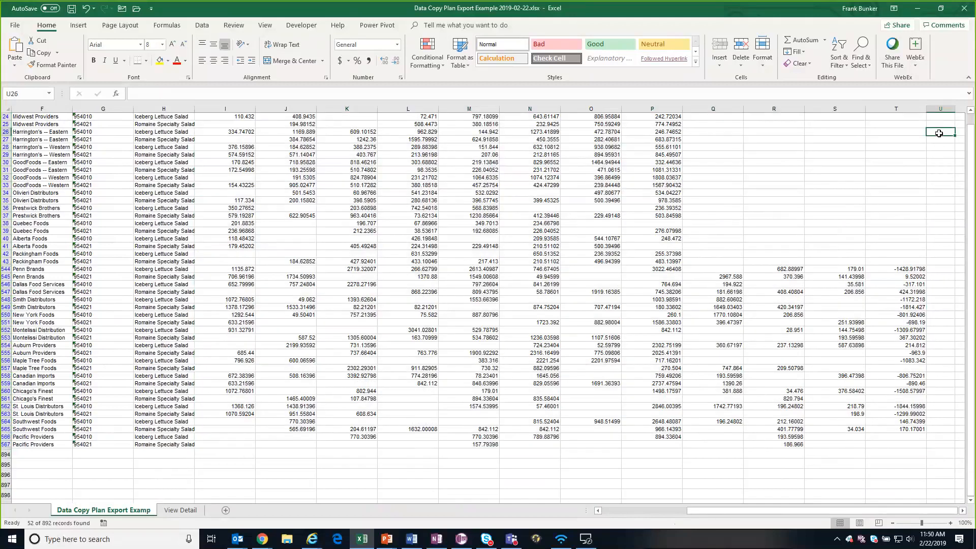
{"action": "scroll", "coordinate": [939, 133], "scroll_direction": "up", "scroll_amount": 3}
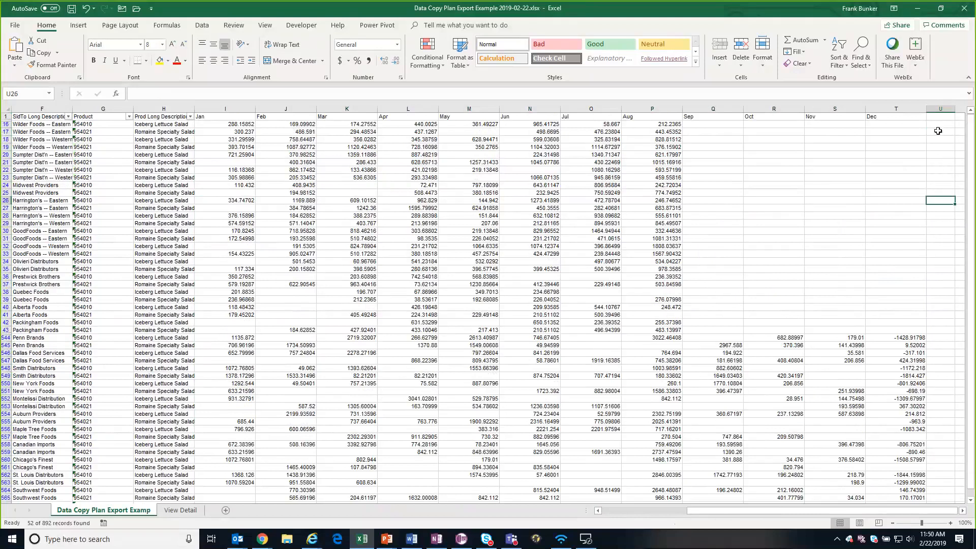
{"action": "left_click", "coordinate": [938, 131]}
{"action": "type", "text": "1.02"}
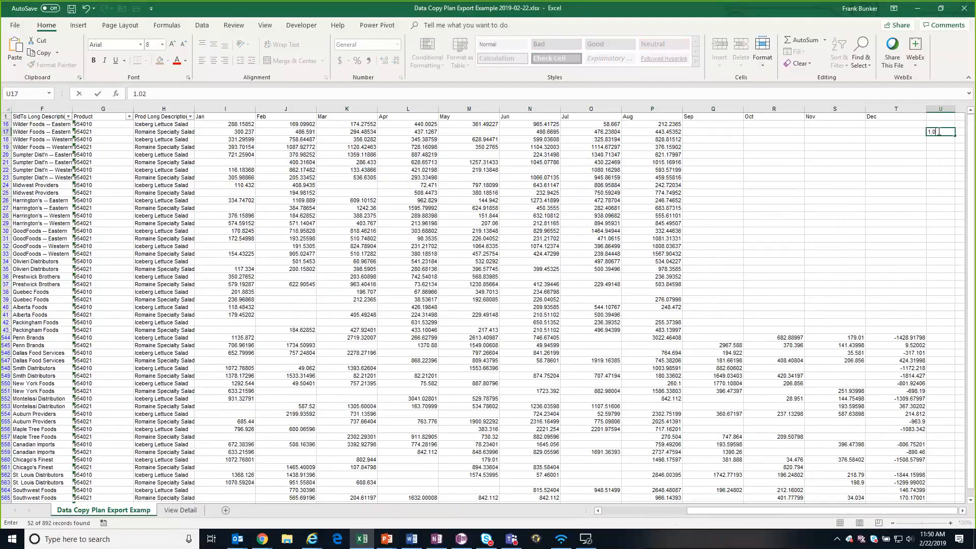
{"action": "left_click", "coordinate": [893, 168]}
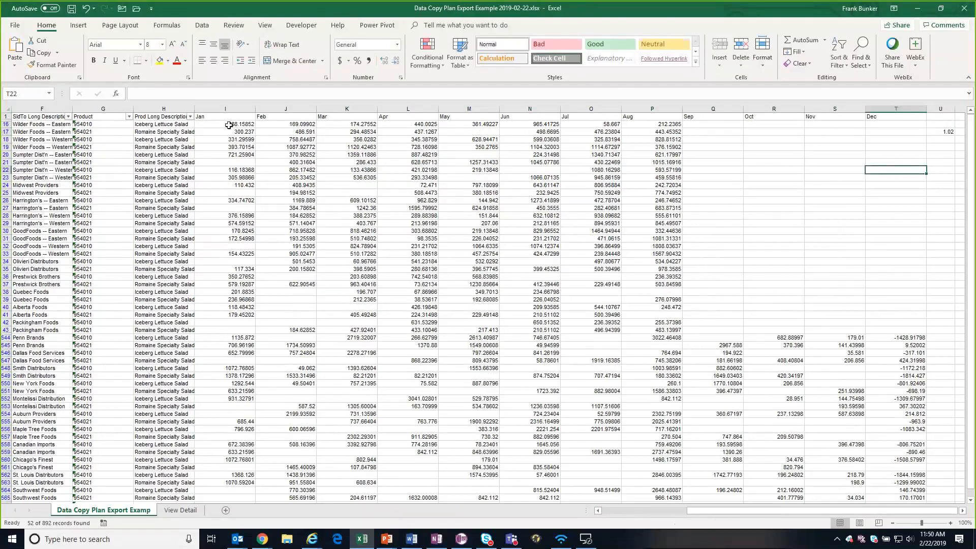
- Copy the 1.02 multiplier from cell U17
{"action": "left_click_drag", "start_coordinate": [229, 118], "coordinate": [867, 449]}
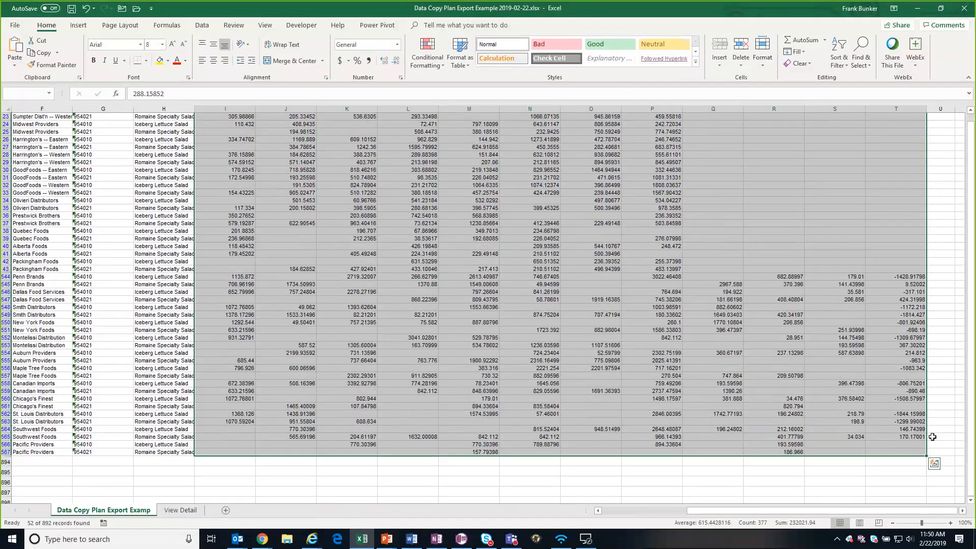
{"action": "left_click_drag", "start_coordinate": [970, 442], "coordinate": [971, 434]}
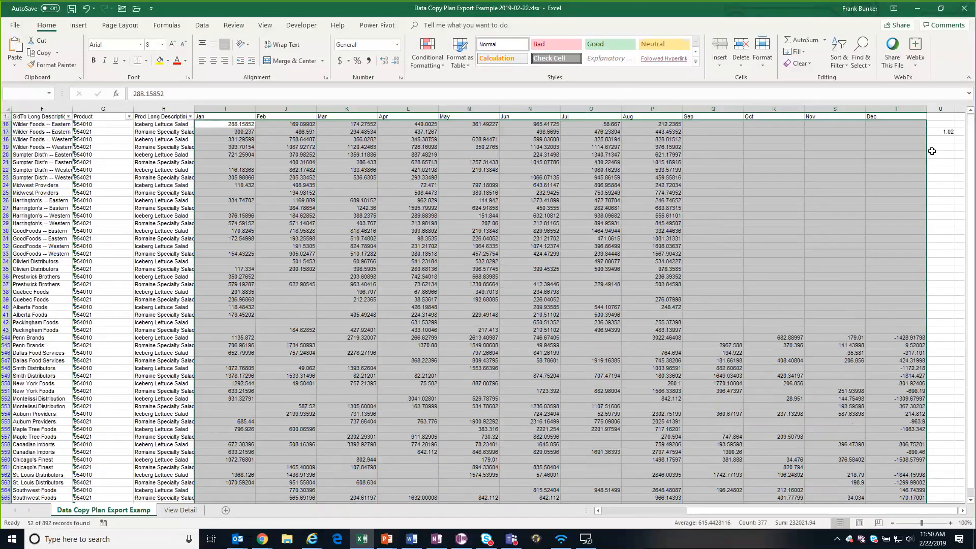
{"action": "right_click", "coordinate": [936, 132]}
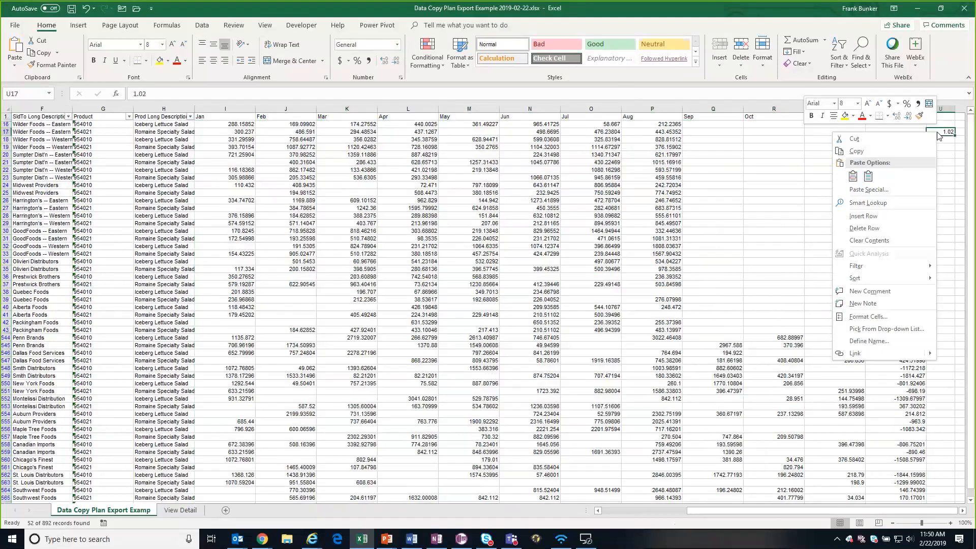
{"action": "left_click", "coordinate": [821, 148]}
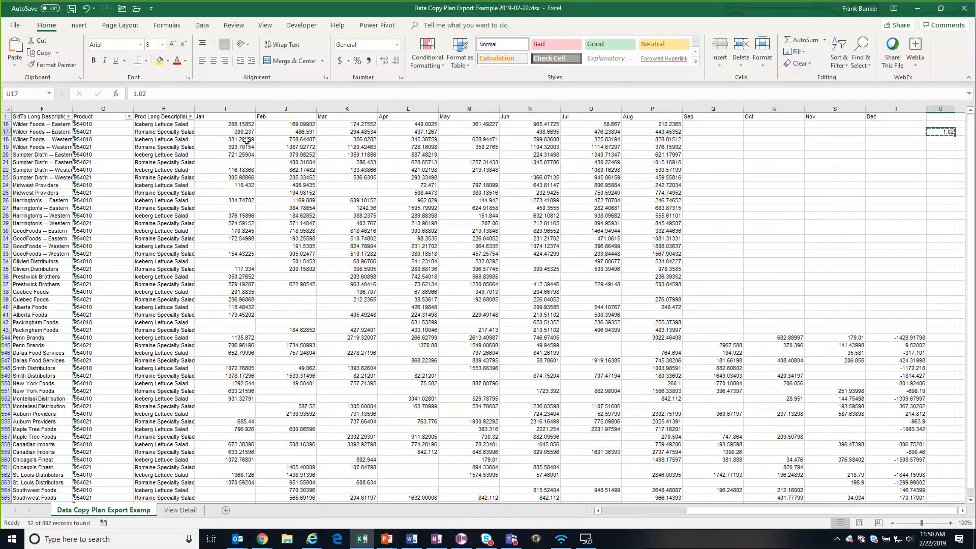
- Multiply all Dew Drop values from Jan to Dec by the copied factor using Paste Special with Values and Multiply
{"action": "left_click_drag", "start_coordinate": [243, 124], "coordinate": [895, 506]}
{"action": "left_click_drag", "start_coordinate": [894, 511], "coordinate": [896, 481]}
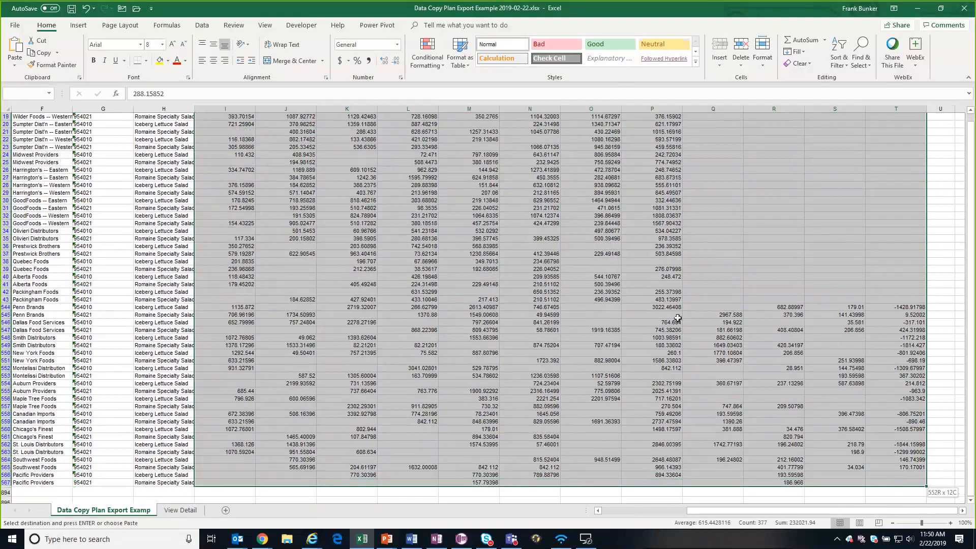
{"action": "right_click", "coordinate": [361, 193]}
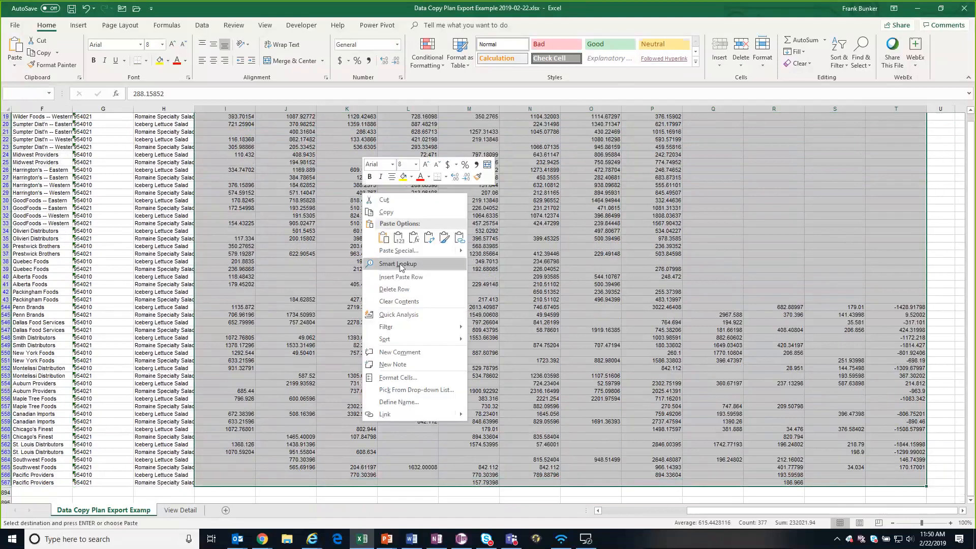
{"action": "mouse_move", "coordinate": [461, 252]}
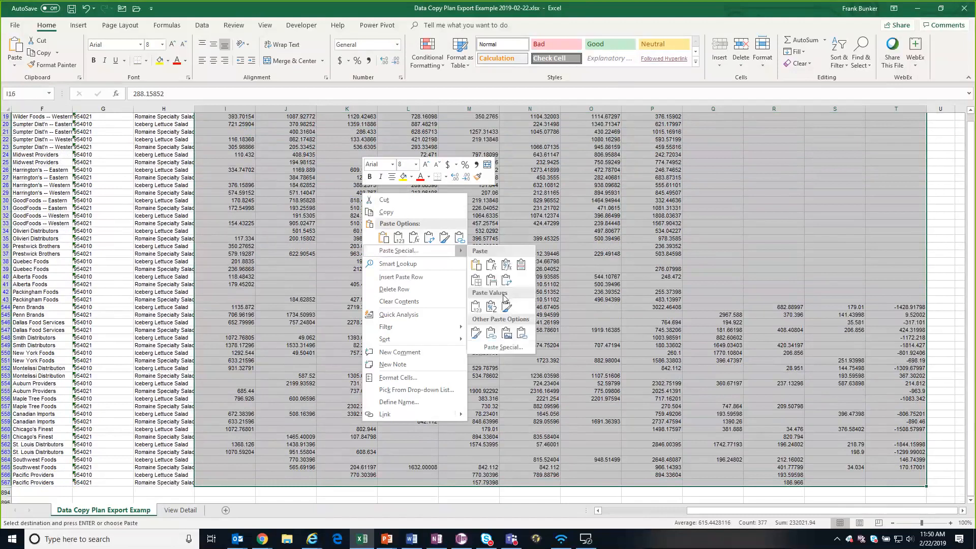
{"action": "left_click", "coordinate": [501, 349]}
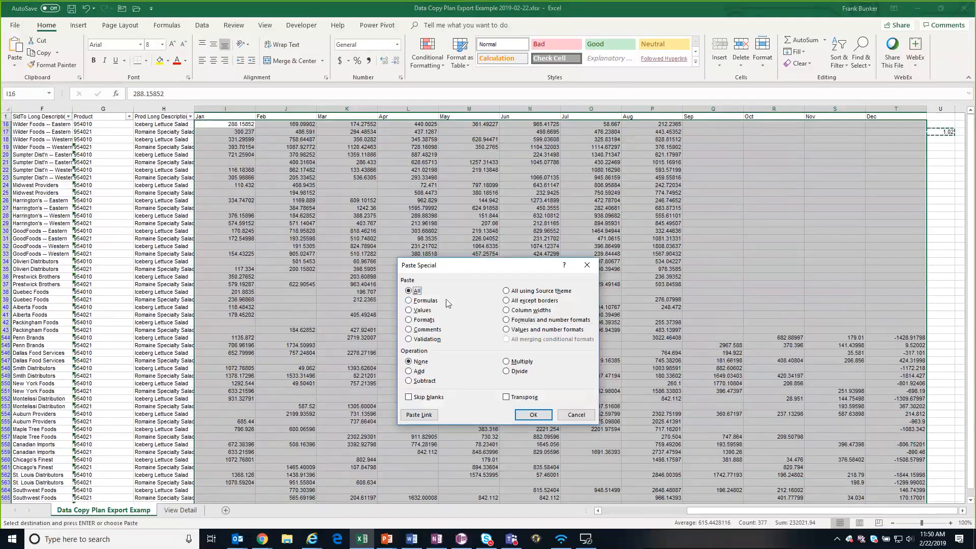
{"action": "left_click", "coordinate": [420, 310]}
{"action": "left_click", "coordinate": [519, 362]}
{"action": "left_click", "coordinate": [533, 415]}
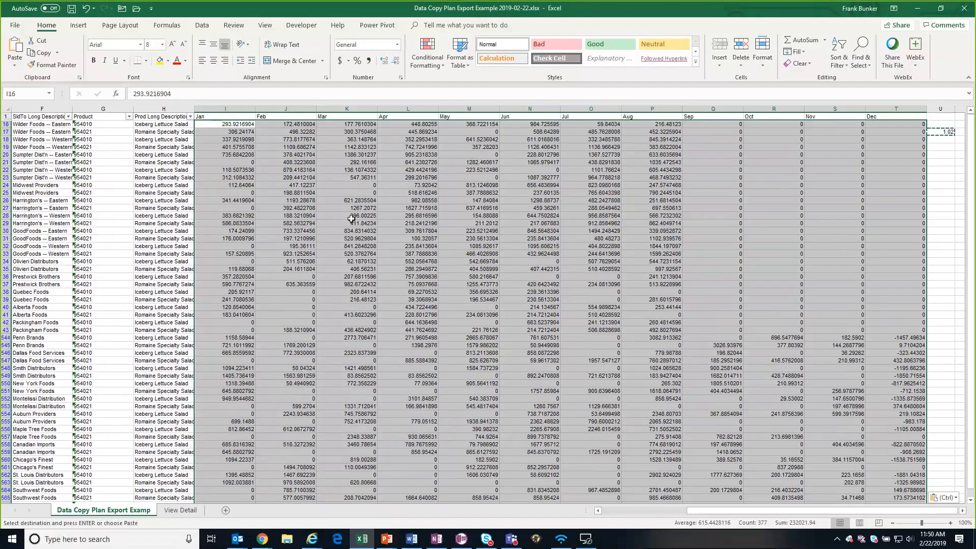
- Format the adjusted month values in comma style without decimals and switch back to the Stratum export view
{"action": "left_click", "coordinate": [368, 61]}
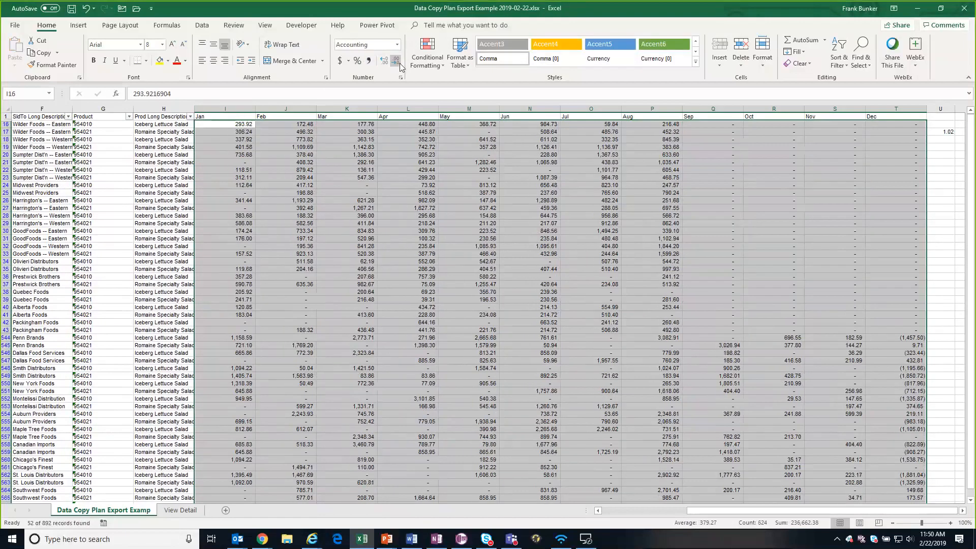
{"action": "left_click", "coordinate": [384, 61]}
{"action": "left_click", "coordinate": [383, 60]}
{"action": "left_click", "coordinate": [386, 243]}
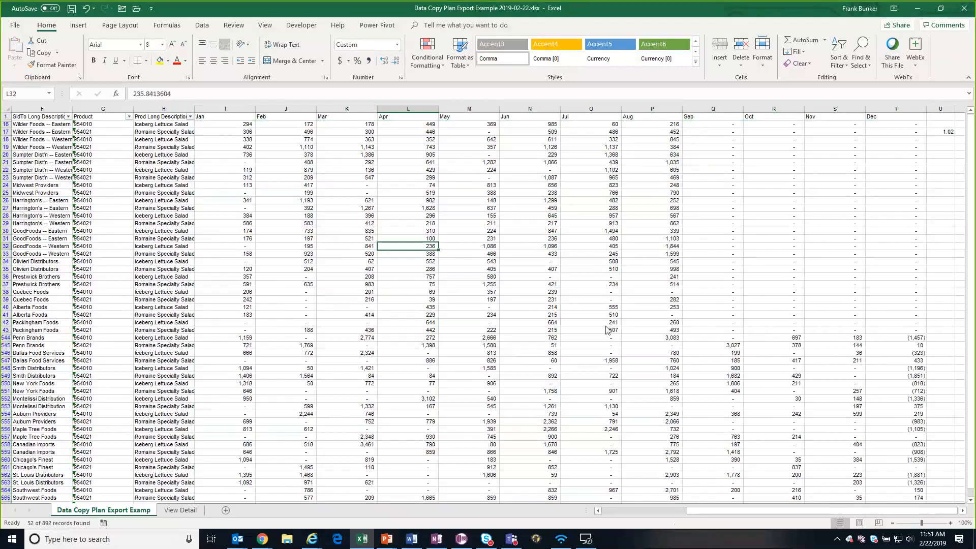
{"action": "key", "text": "alt+Tab"}
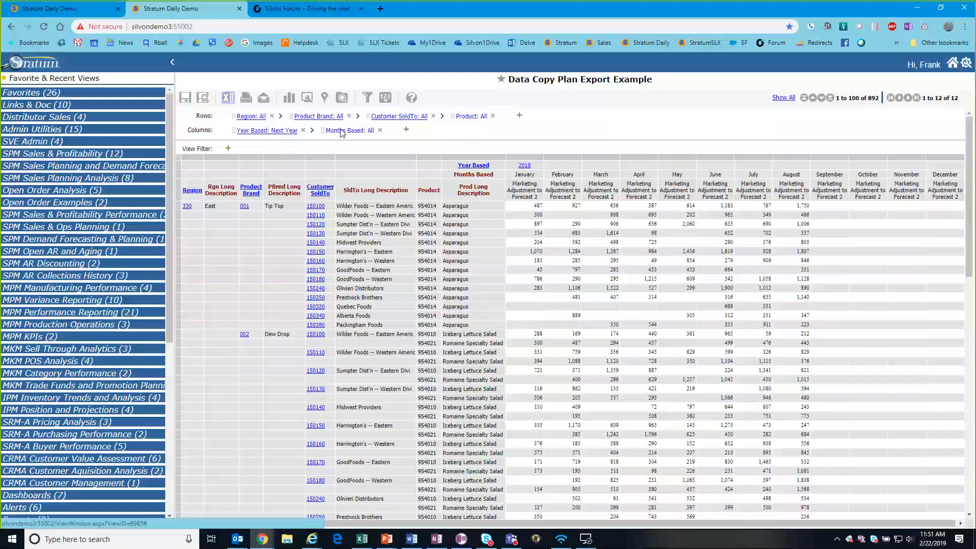